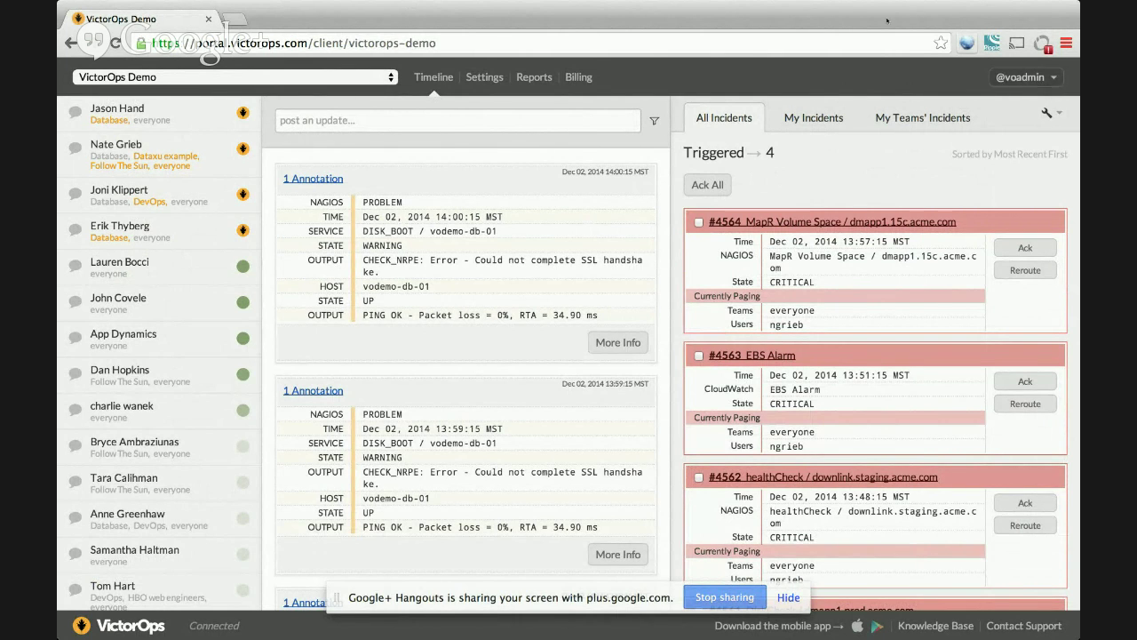
Step: Dismiss the screen-sharing notice and look through the team member list with its on-call markers
click(792, 604)
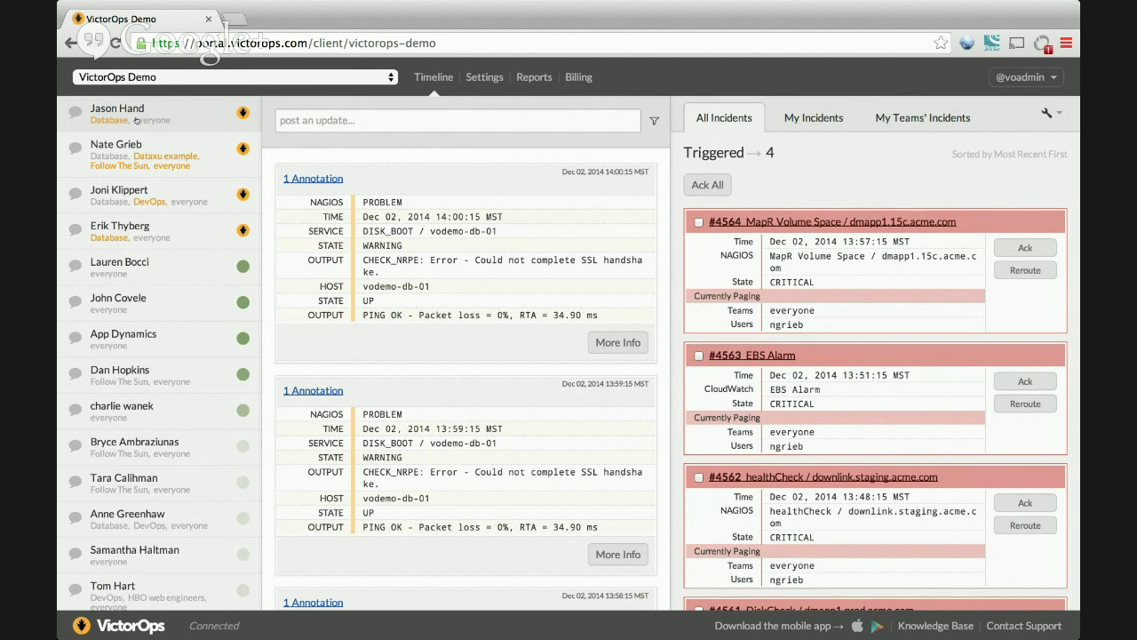
scroll(136, 121, down, 3)
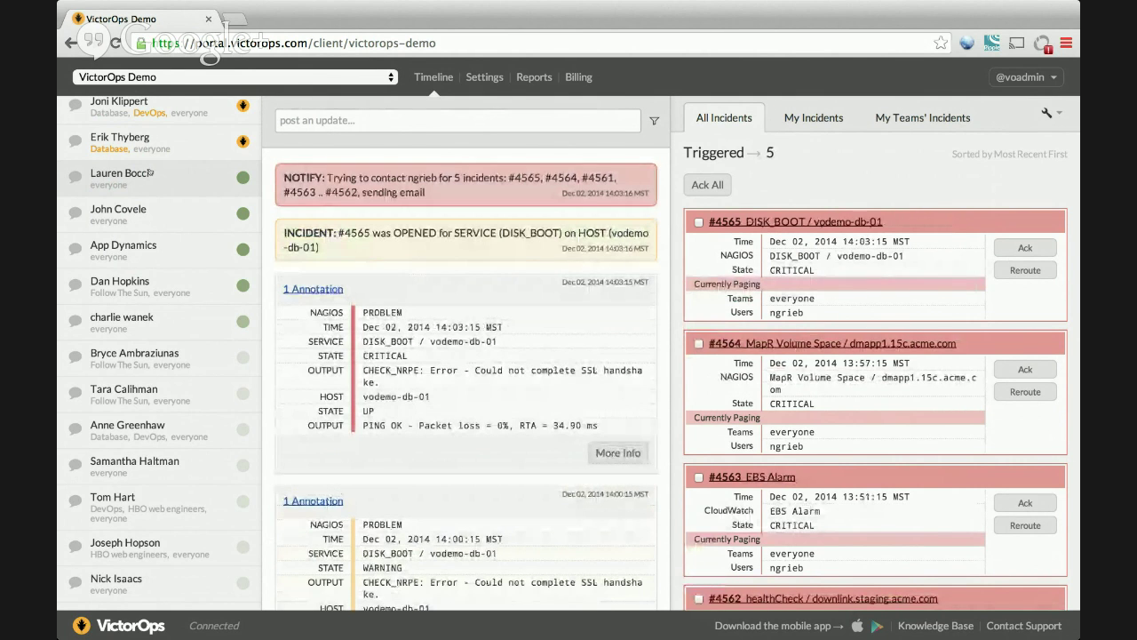
scroll(150, 172, up, 2)
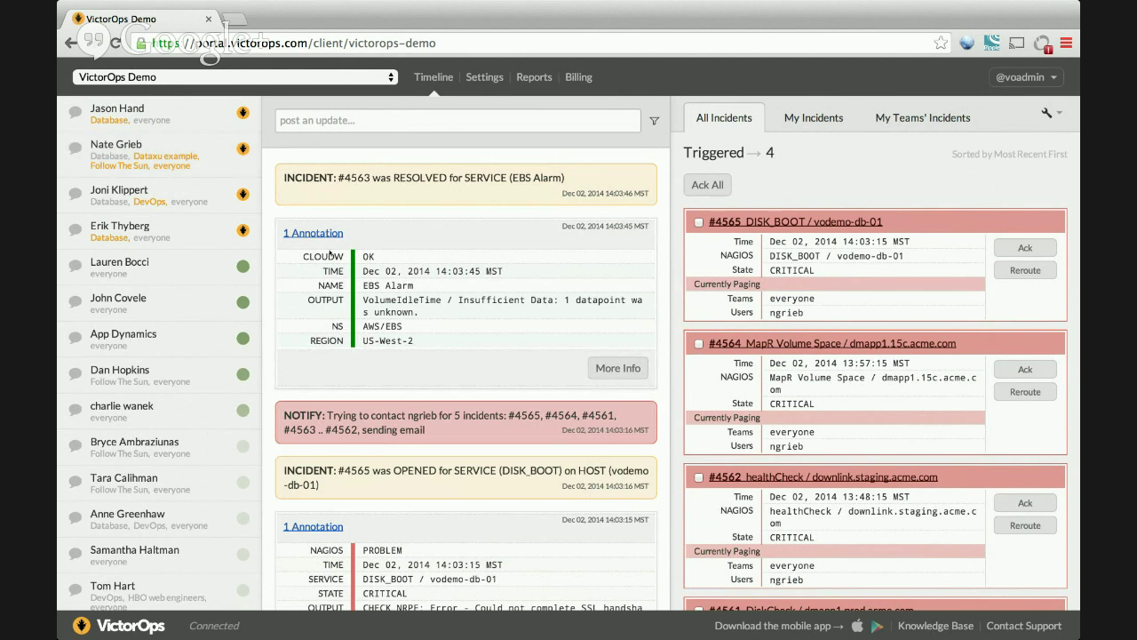
Step: Reopen the demo organization's timeline at portal.victorops.com/client/victorops-demo
scroll(466, 355, left, 3)
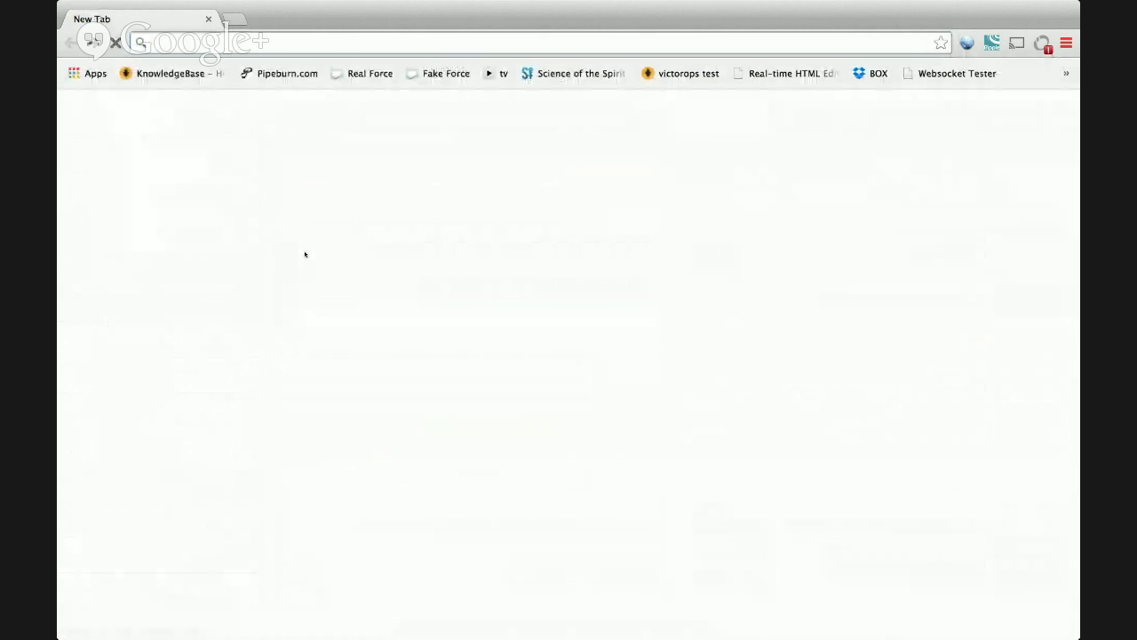
click(504, 415)
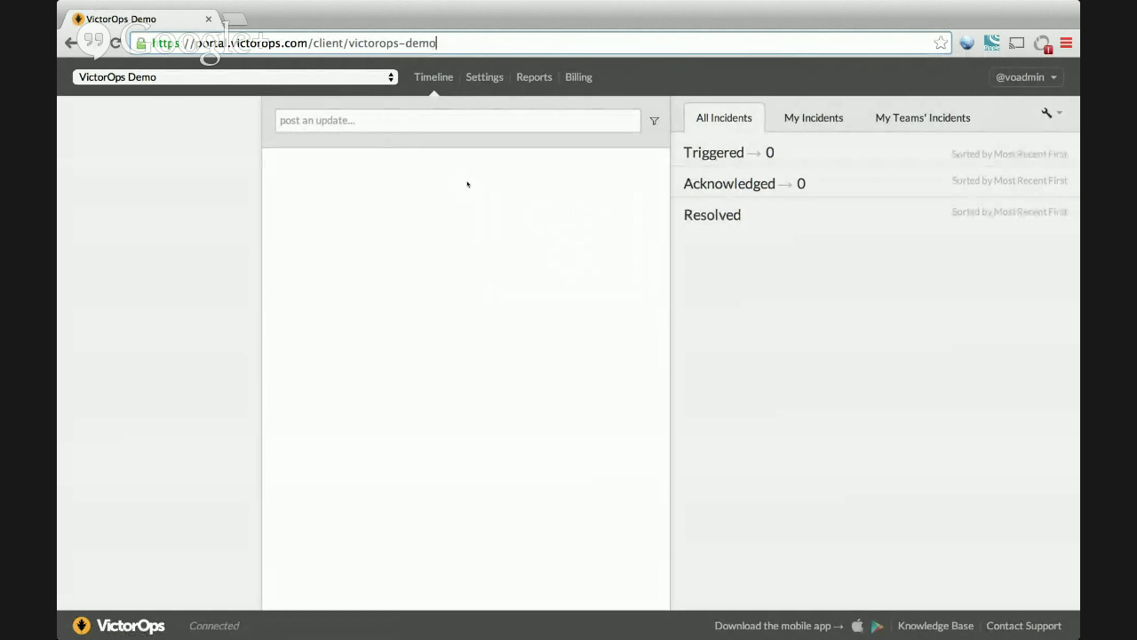
key(Return)
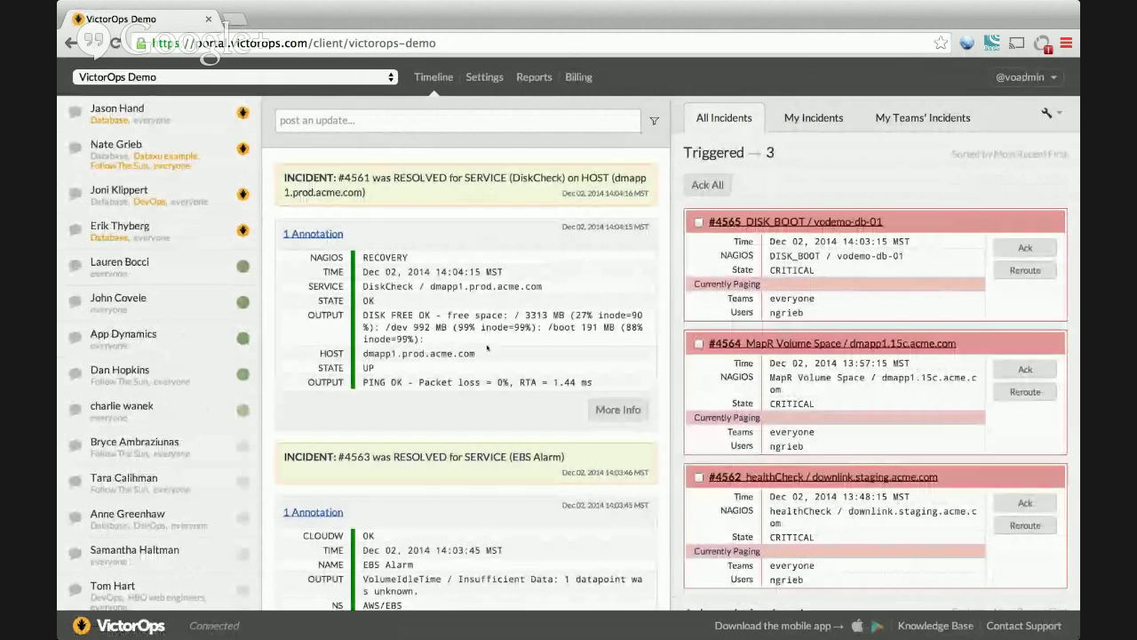
Step: Find the critical MapR Volume Space alert for dmapp1.15c.acme.com in the timeline and expand its additional information
scroll(487, 348, down, 3)
scroll(487, 348, down, 5)
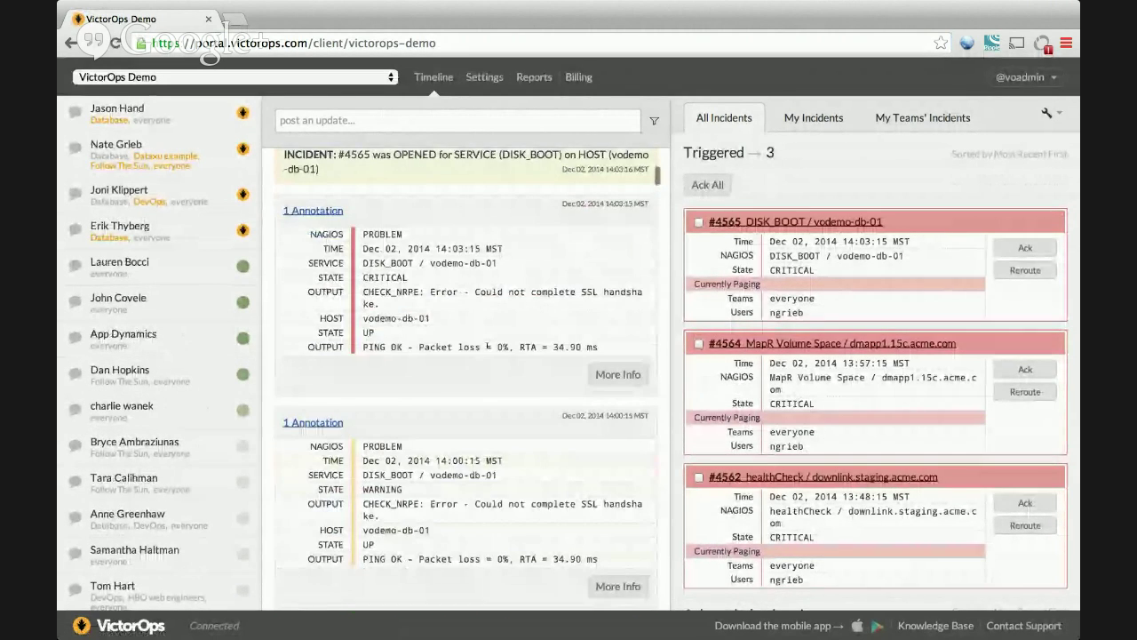
scroll(487, 347, down, 4)
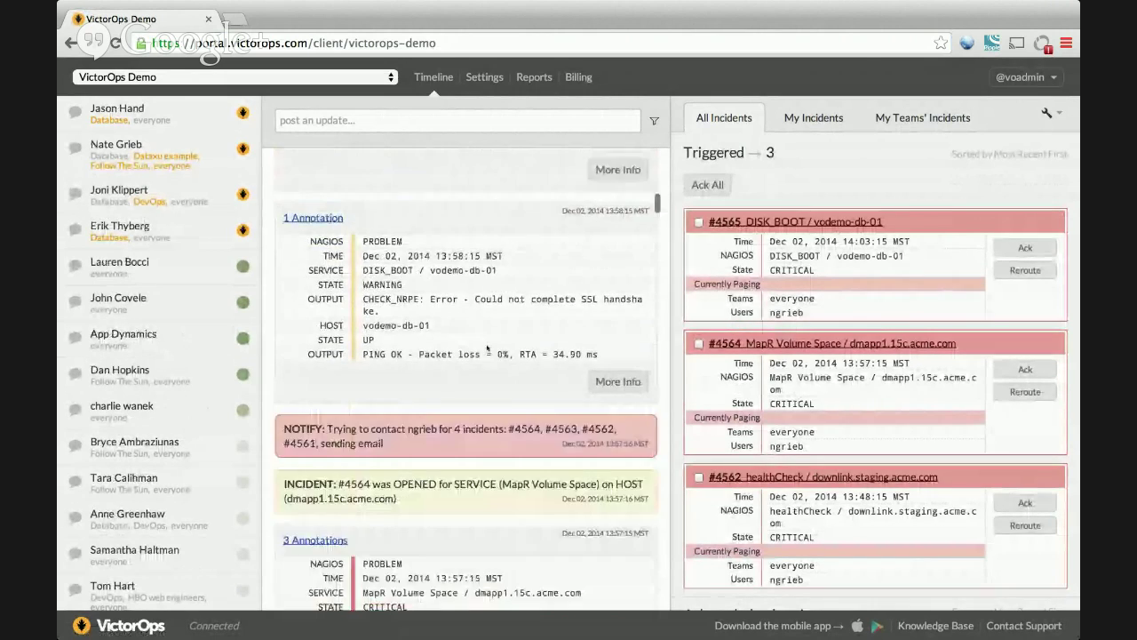
scroll(487, 347, down, 2)
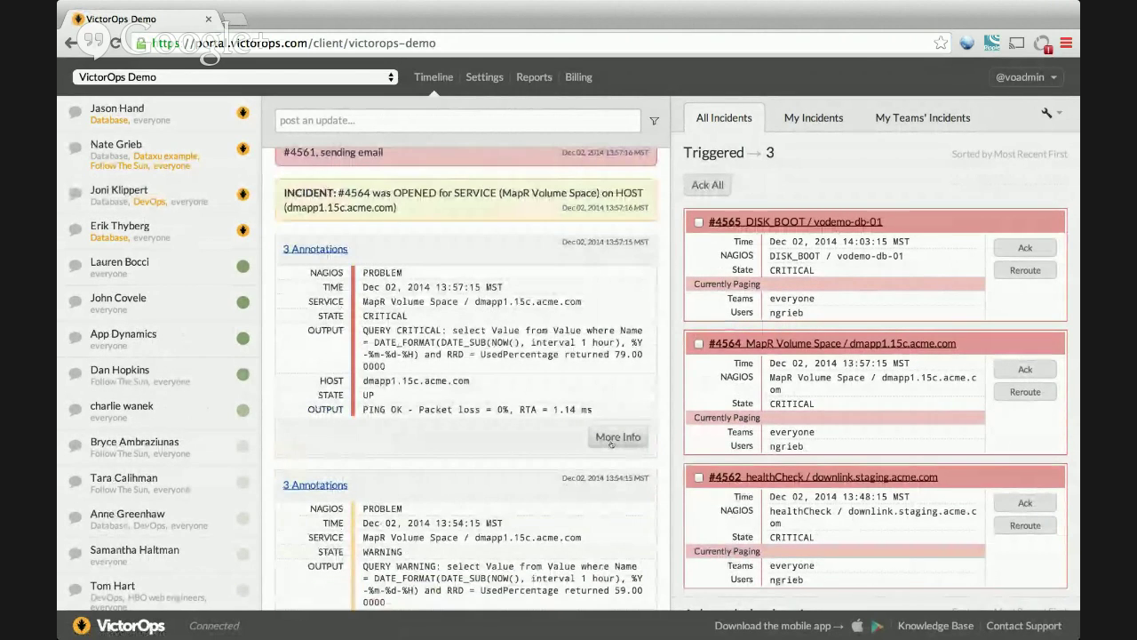
scroll(611, 445, down, 2)
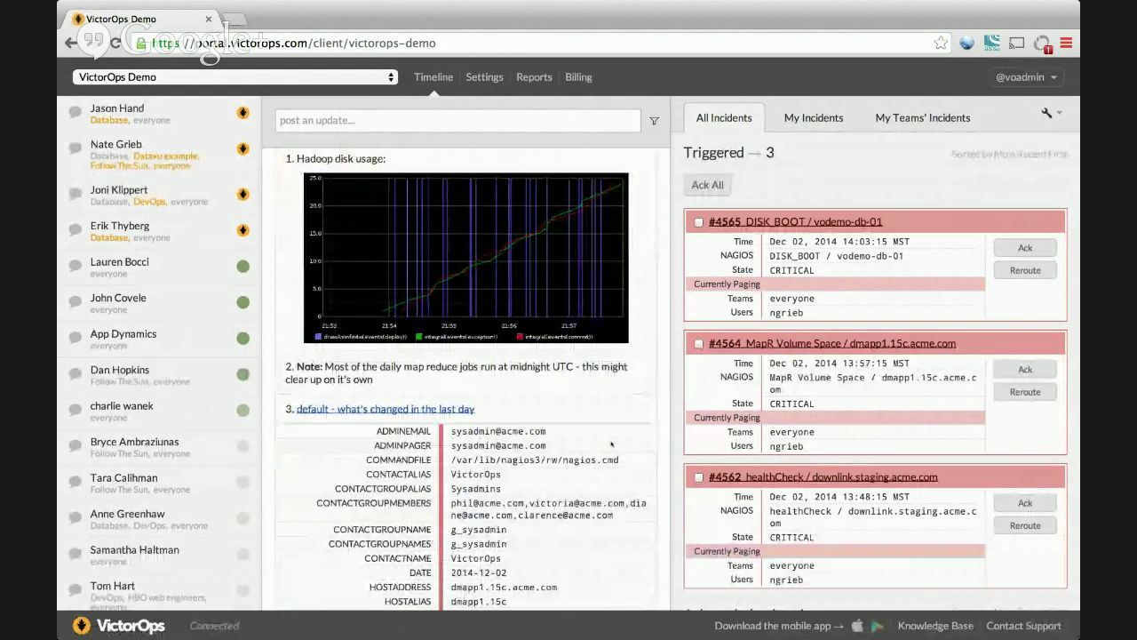
Step: Examine the expanded alert's annotations, disk usage graph and detailed fields, and return to the newest timeline entries
scroll(611, 445, down, 8)
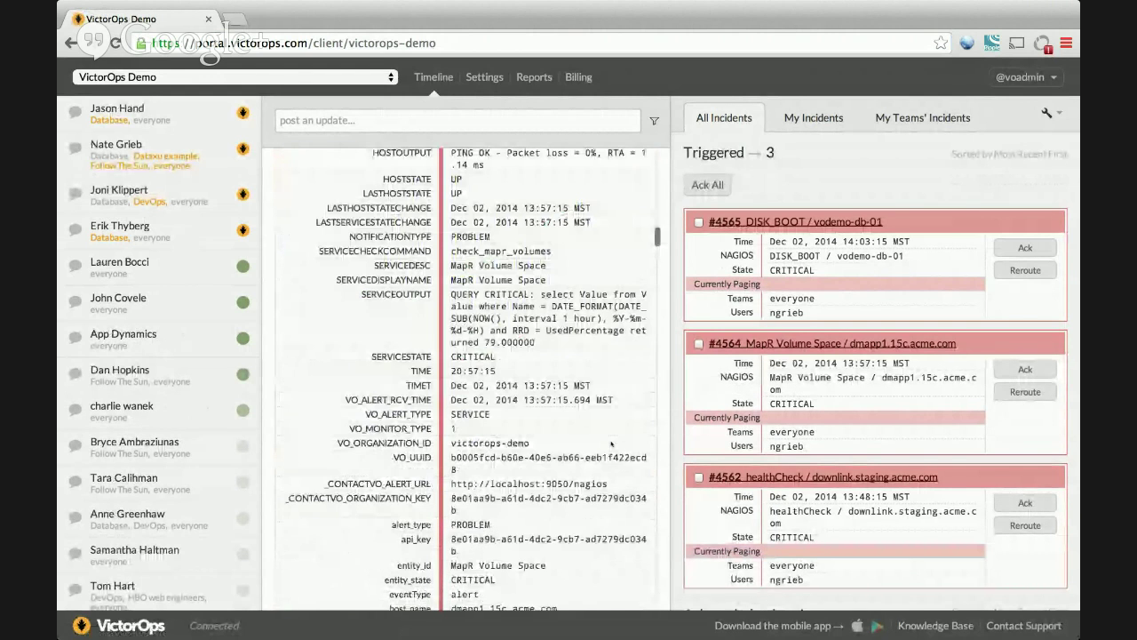
scroll(612, 444, down, 3)
scroll(611, 445, up, 10)
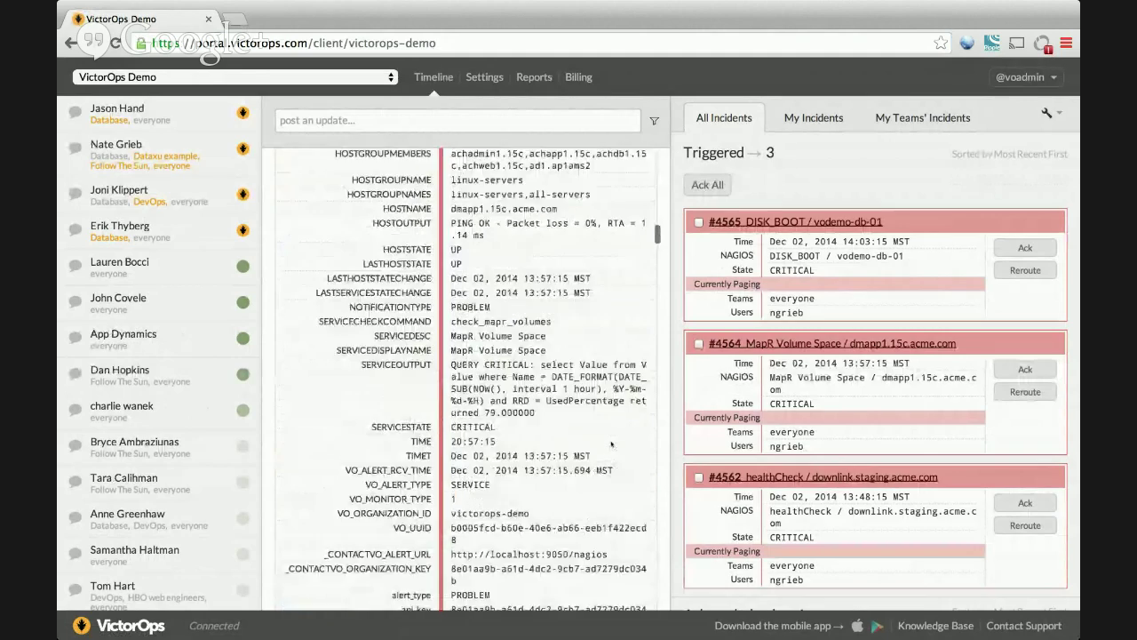
scroll(612, 444, down, 10)
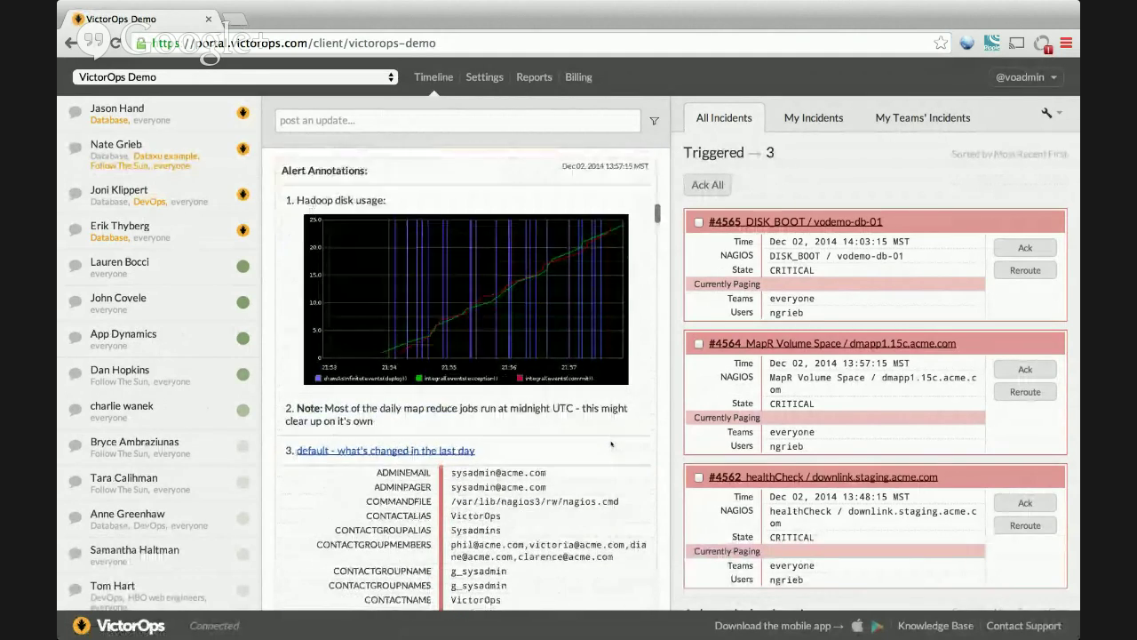
scroll(612, 441, down, 10)
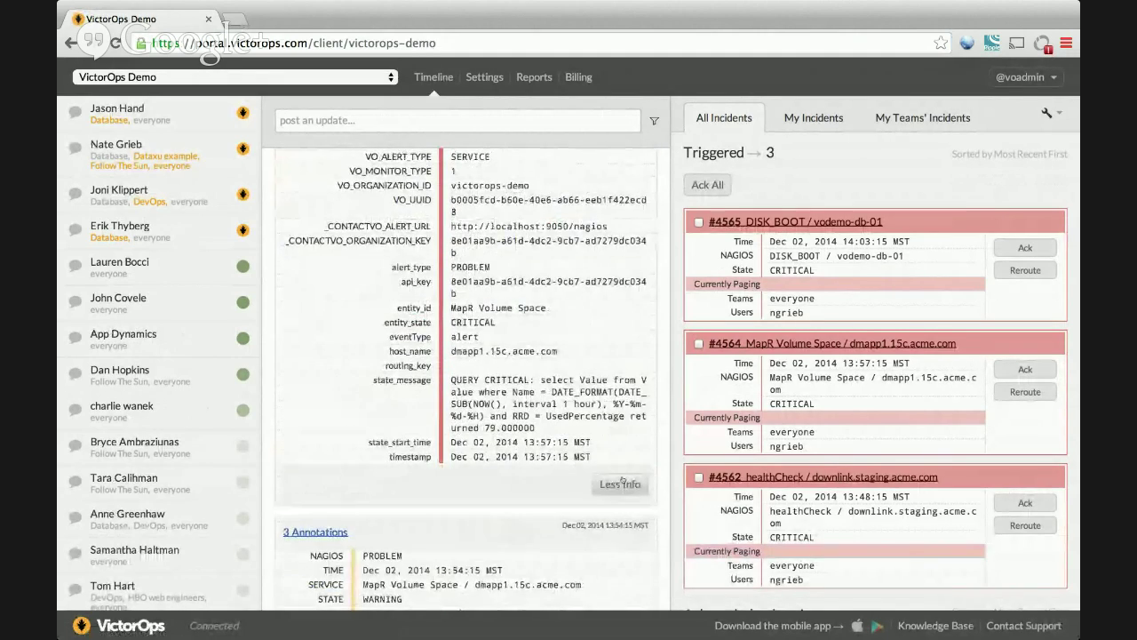
scroll(622, 481, up, 15)
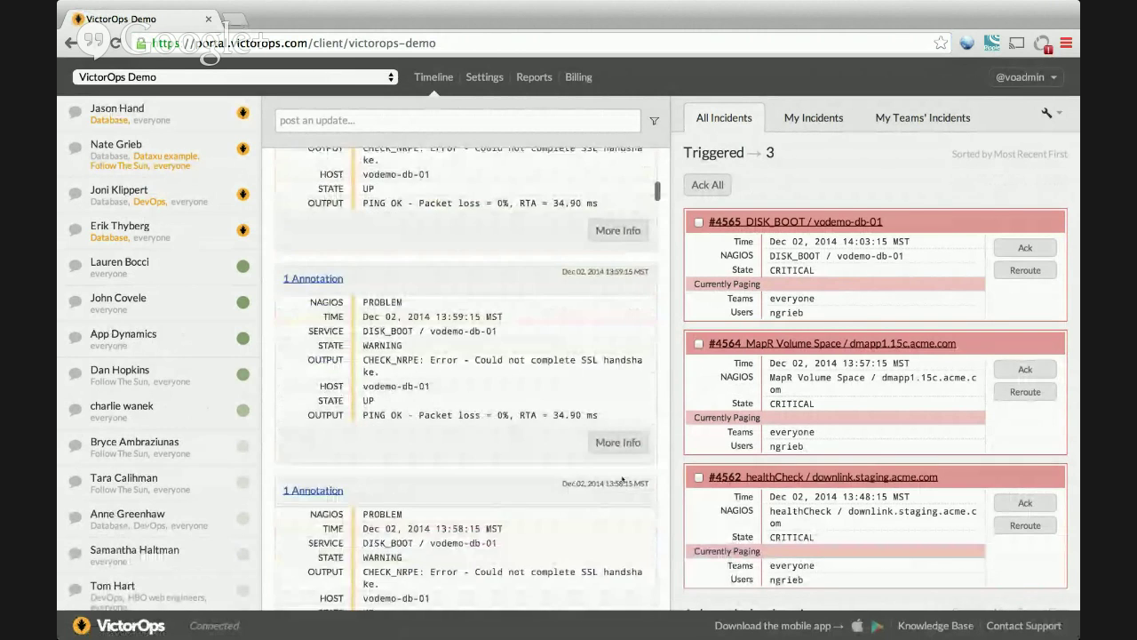
scroll(622, 479, up, 5)
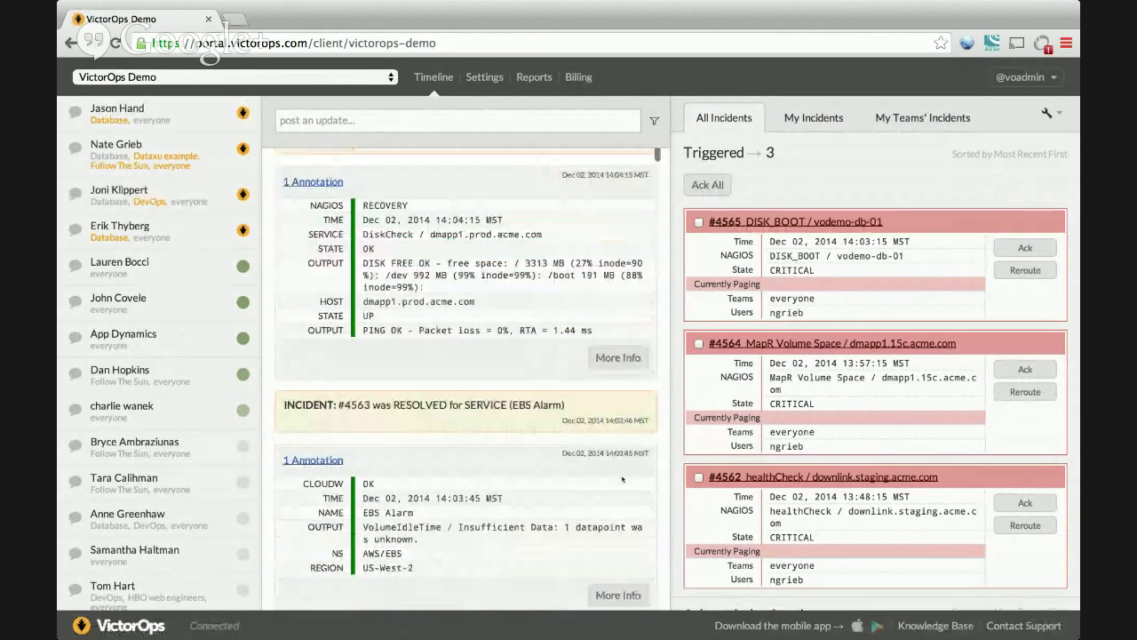
Step: Review the triggered, acknowledged and resolved incidents in the list of all incidents
click(556, 122)
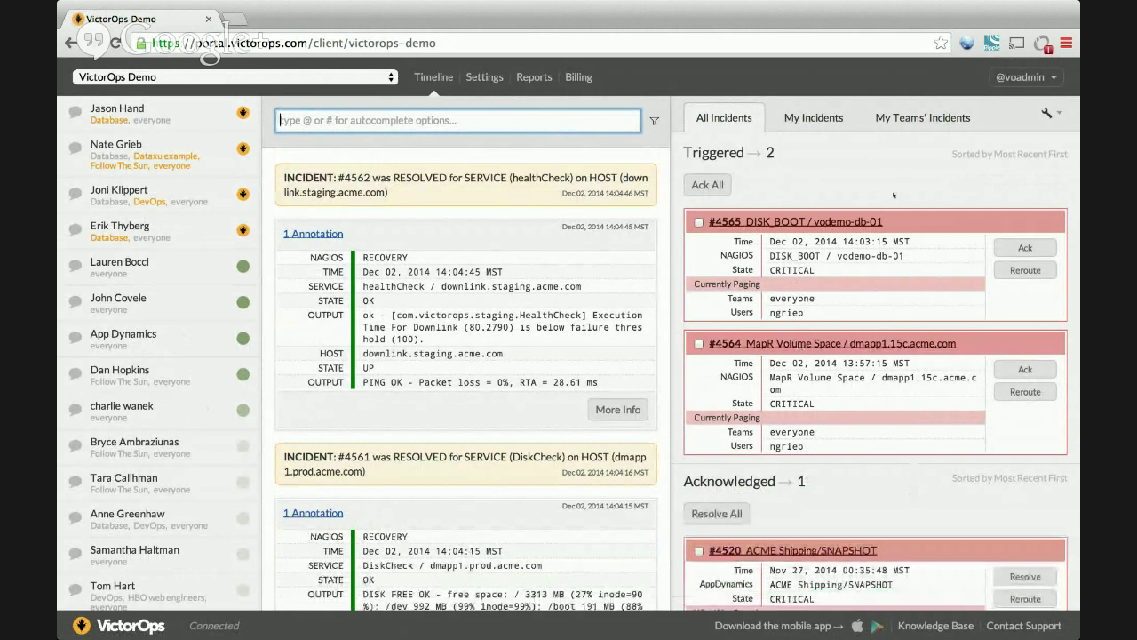
click(710, 286)
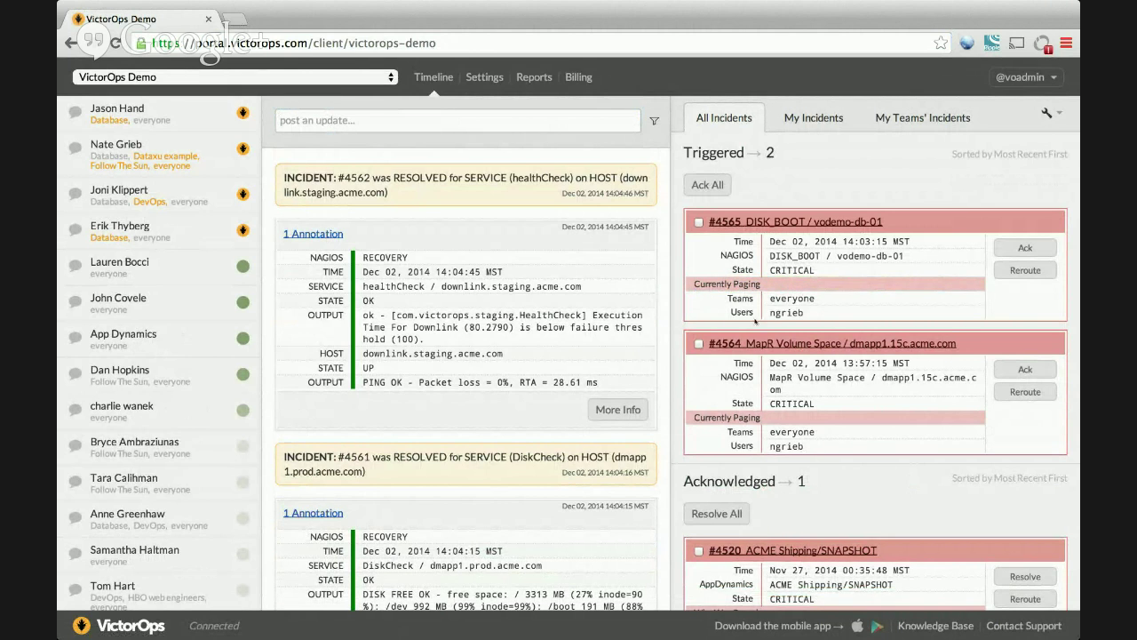
scroll(755, 321, down, 3)
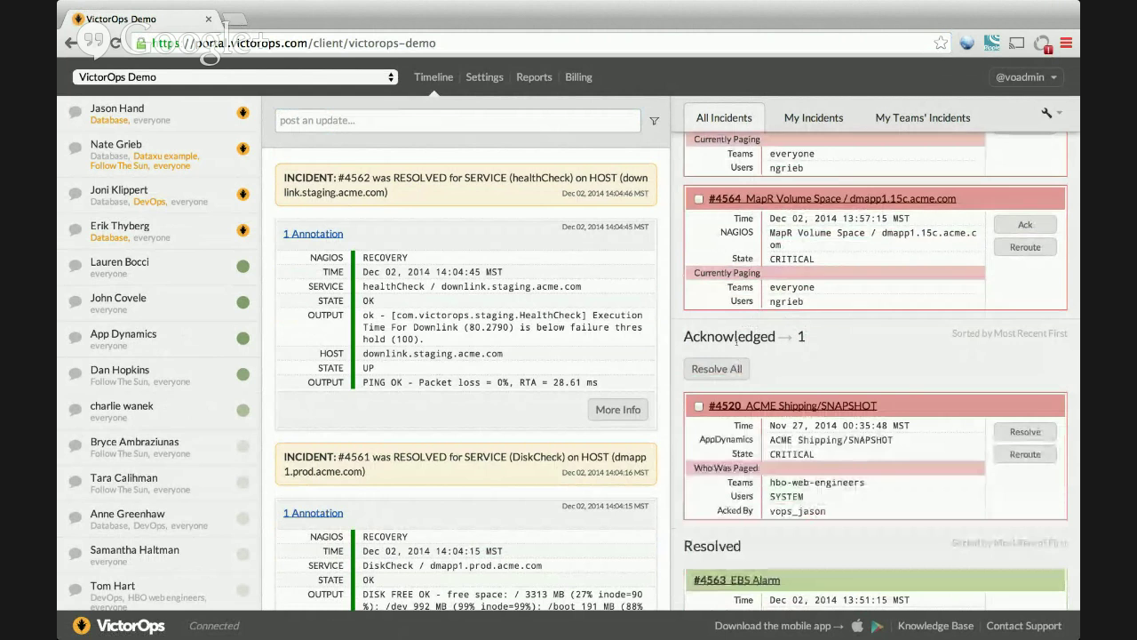
scroll(738, 336, down, 3)
scroll(736, 343, down, 5)
scroll(735, 343, up, 10)
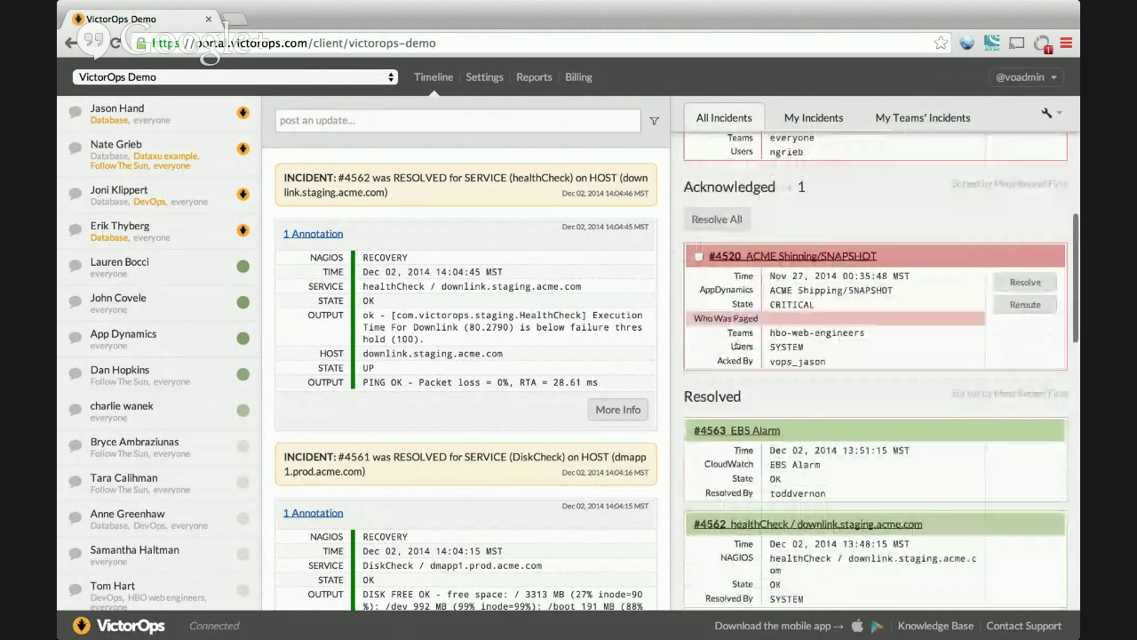
Step: Post the timeline update "hubot victorops critical about test alert" to create a critical incident through Hubot
click(568, 130)
text(hubot)
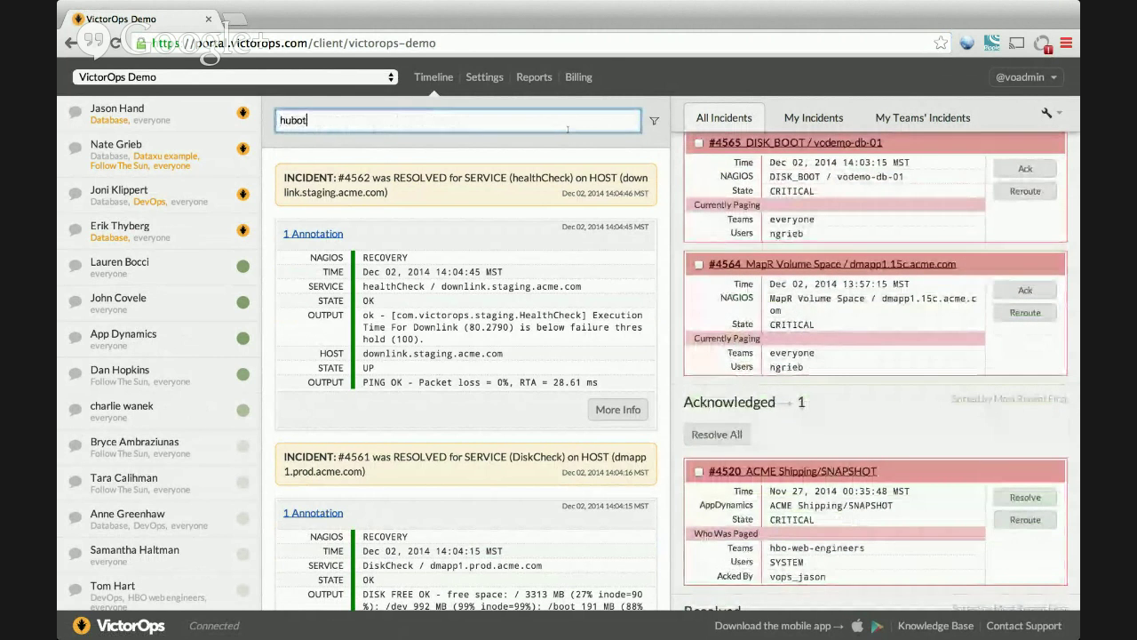
text( ivictorops)
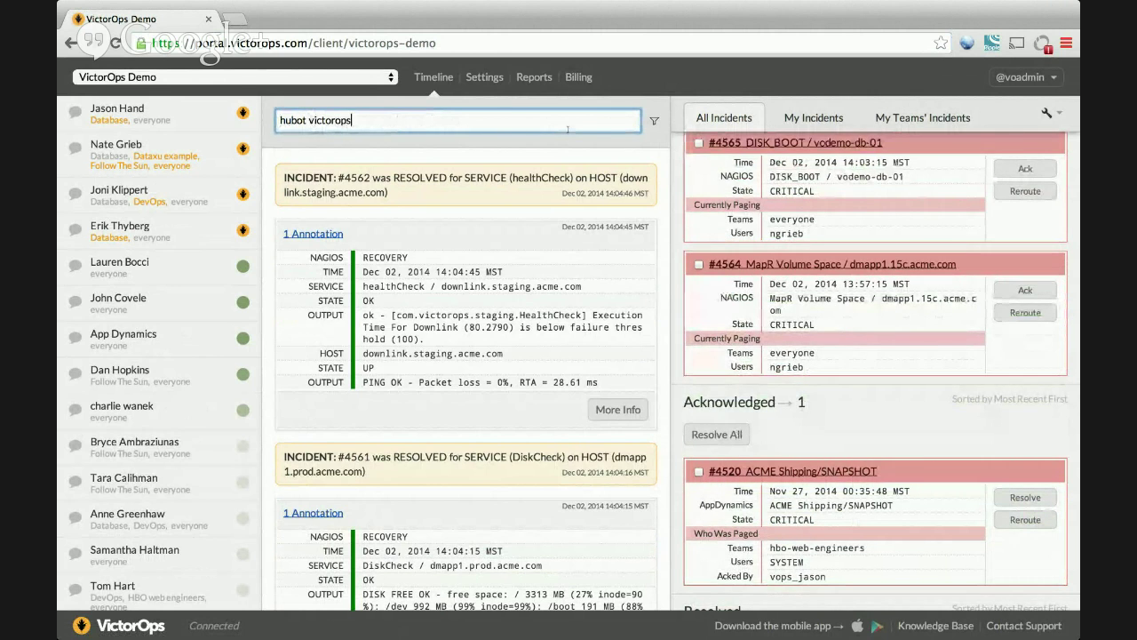
text(critical about test alert)
key(Return)
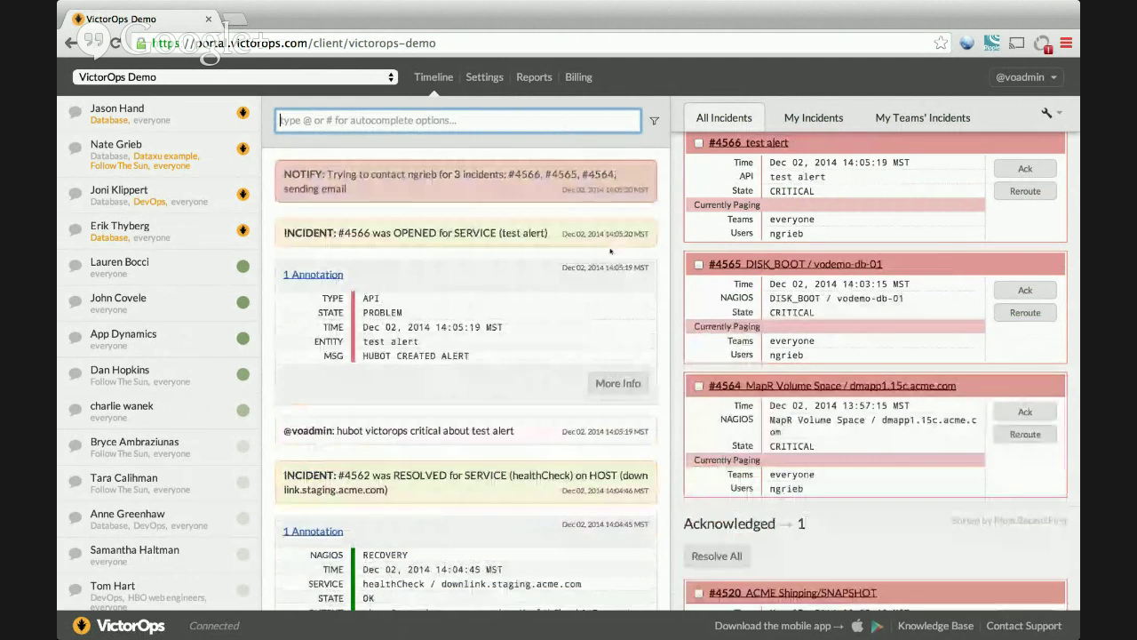
Step: Reroute the triggered test alert incident from the everyone team to the Database team
scroll(769, 271, up, 2)
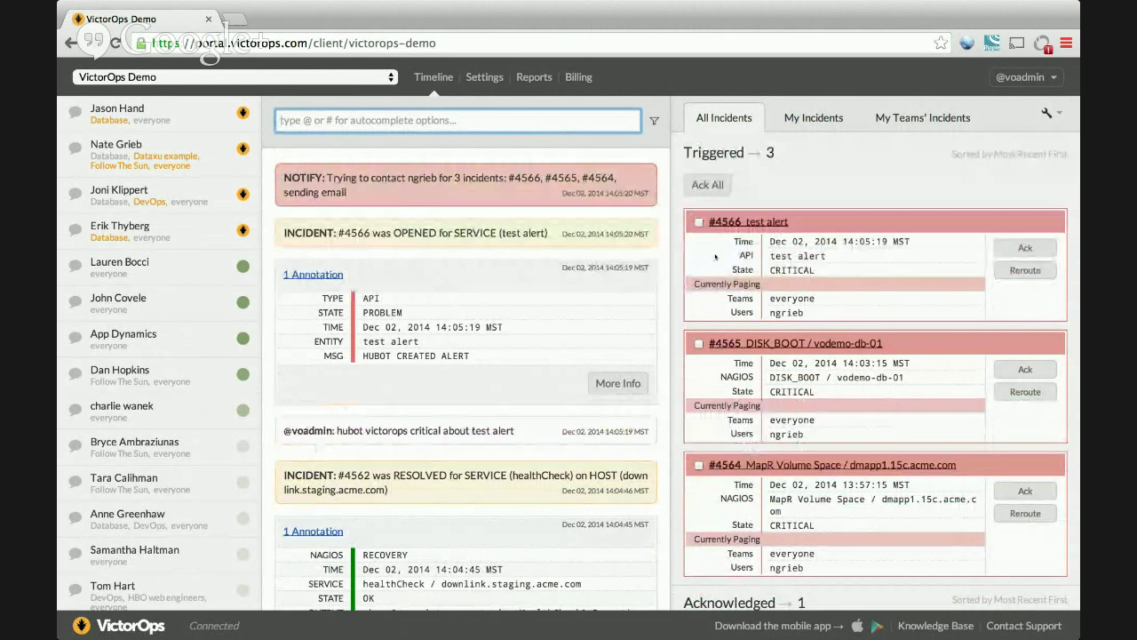
click(1047, 246)
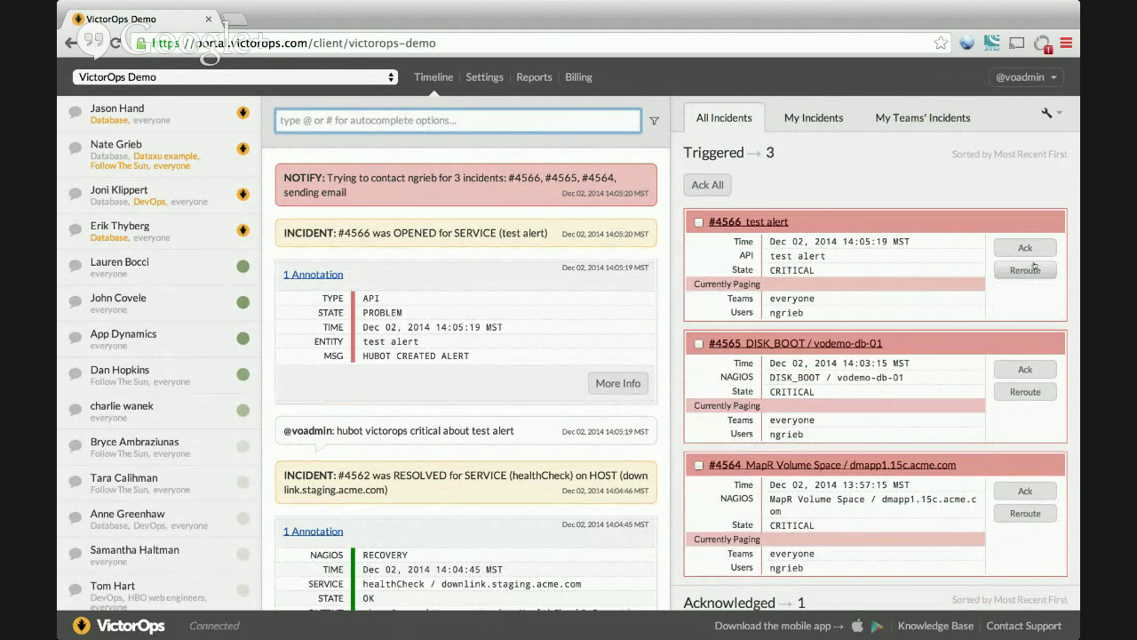
click(1030, 267)
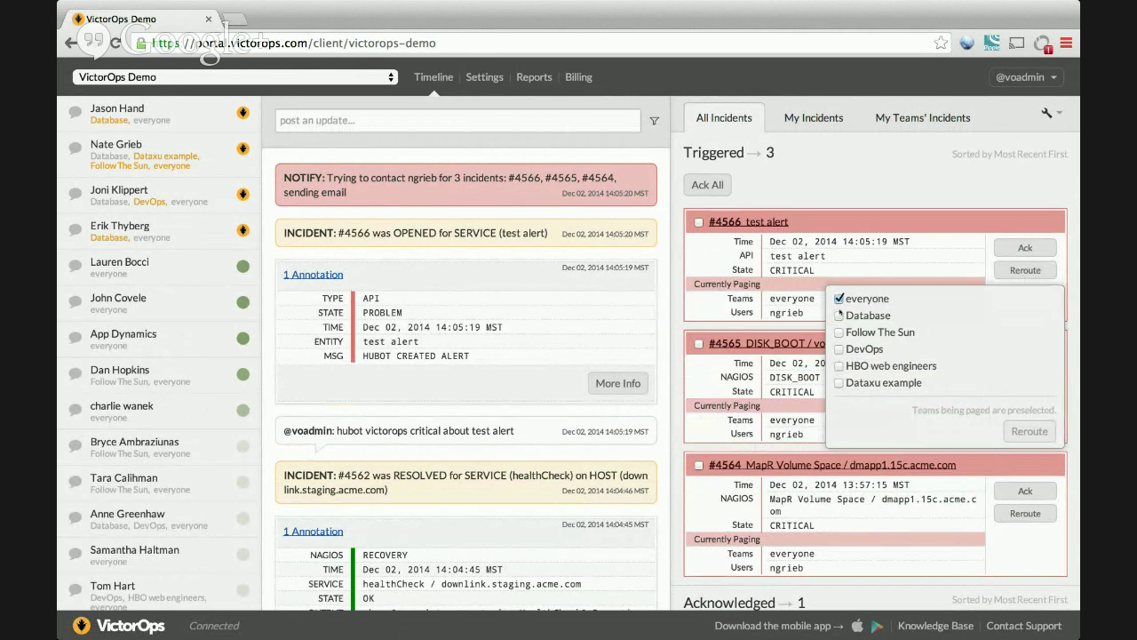
click(838, 315)
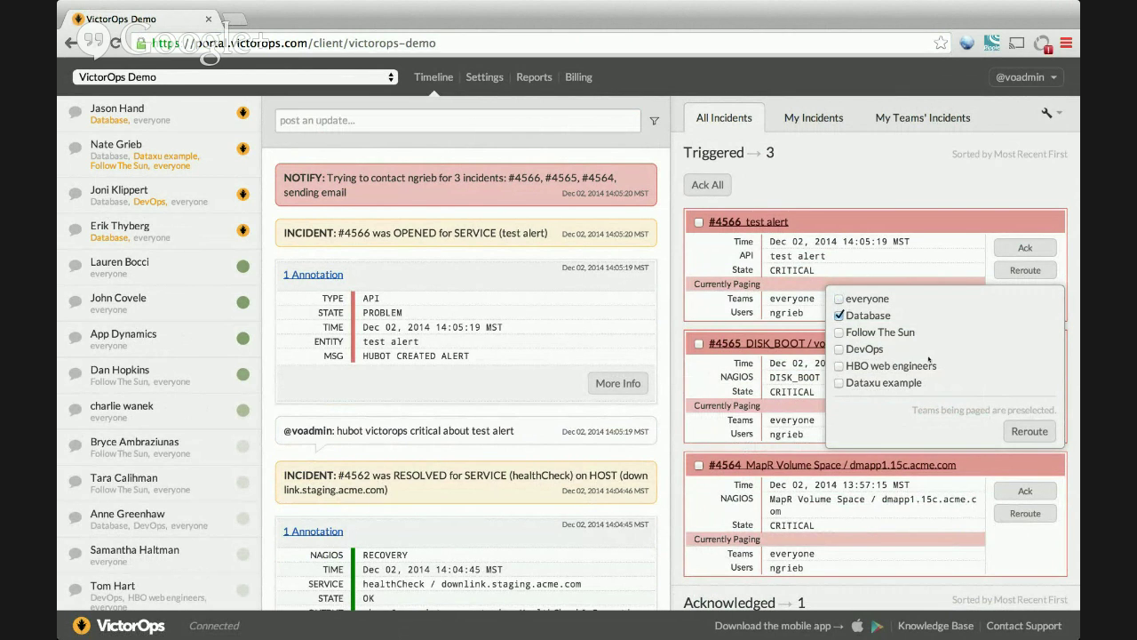
click(1047, 431)
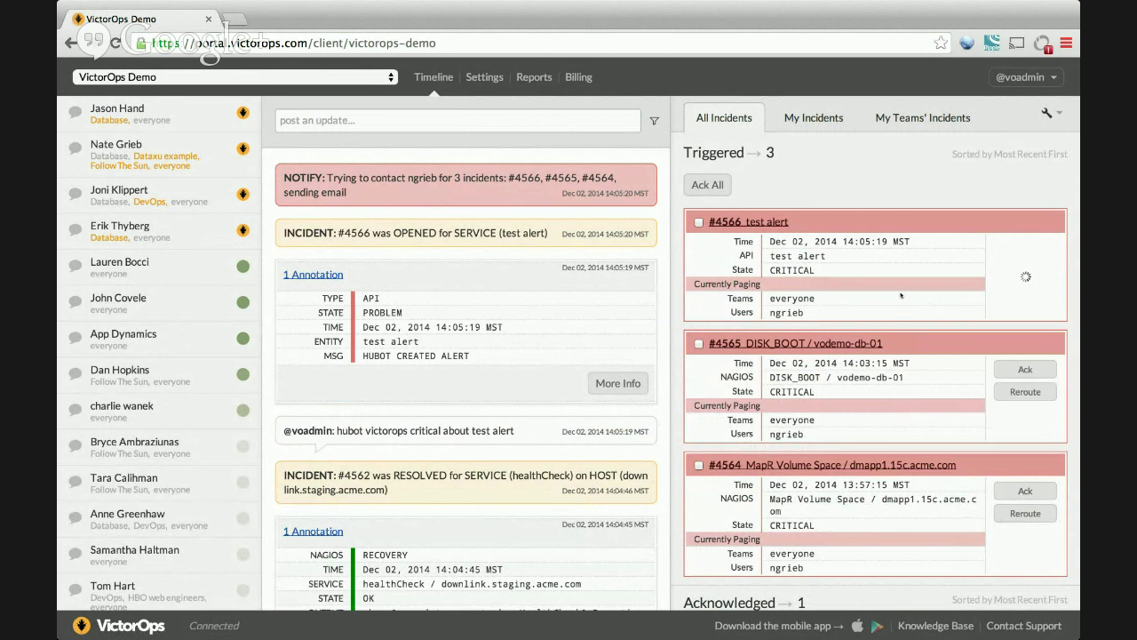
Step: Open the test alert incident's details and review its notifications, routing message and annotated alert in its own timeline
scroll(880, 311, down, 3)
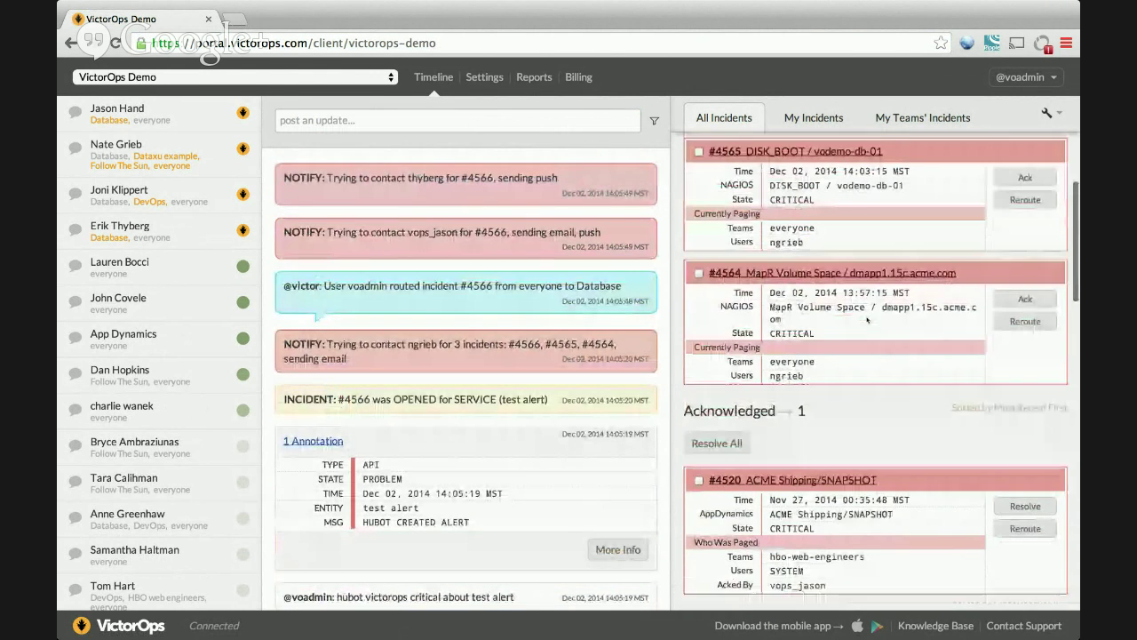
scroll(867, 320, down, 1)
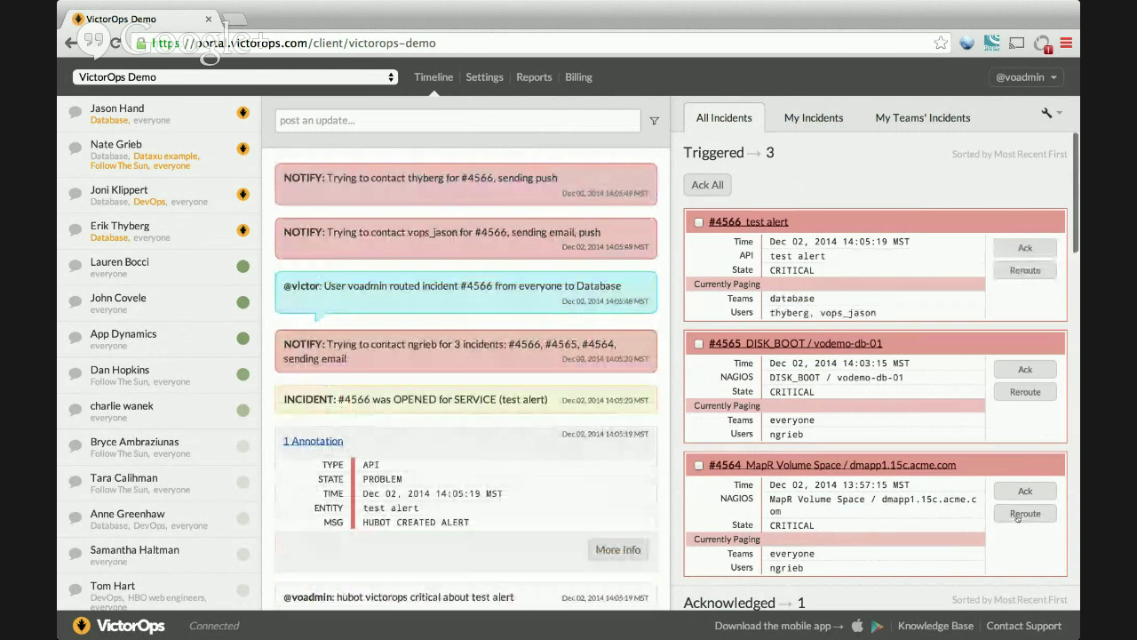
click(754, 224)
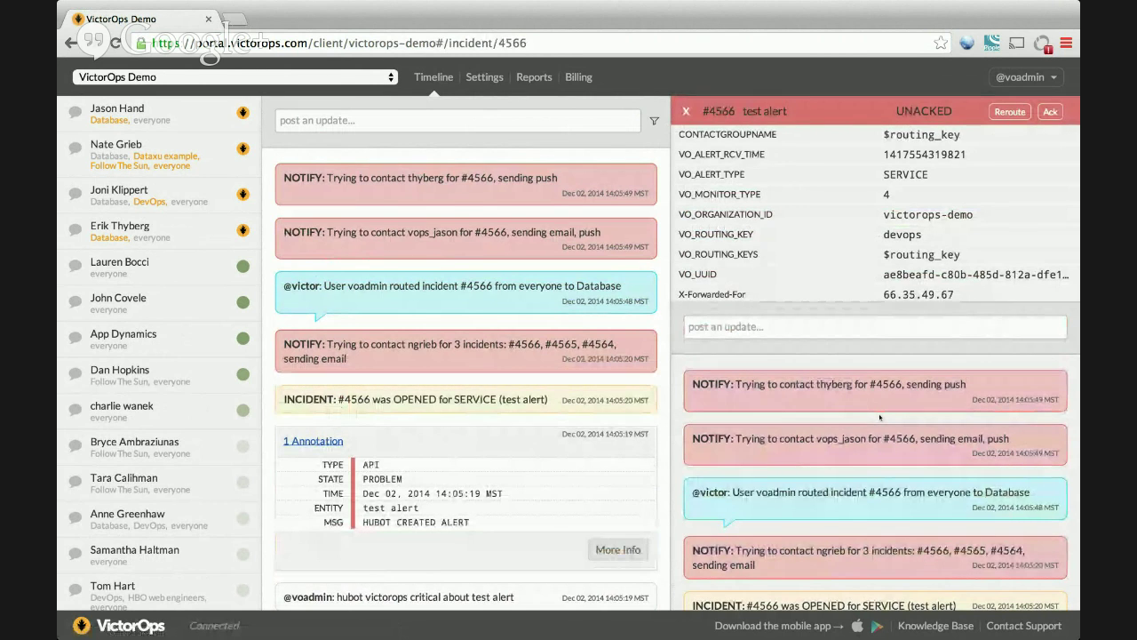
scroll(329, 298, down, 5)
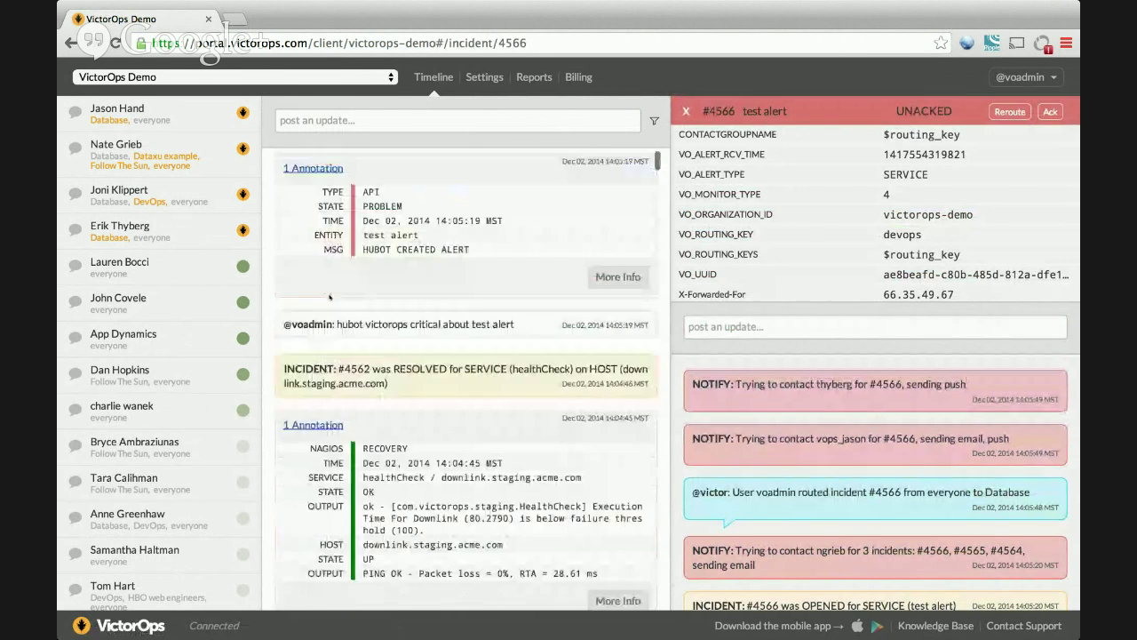
scroll(329, 299, up, 5)
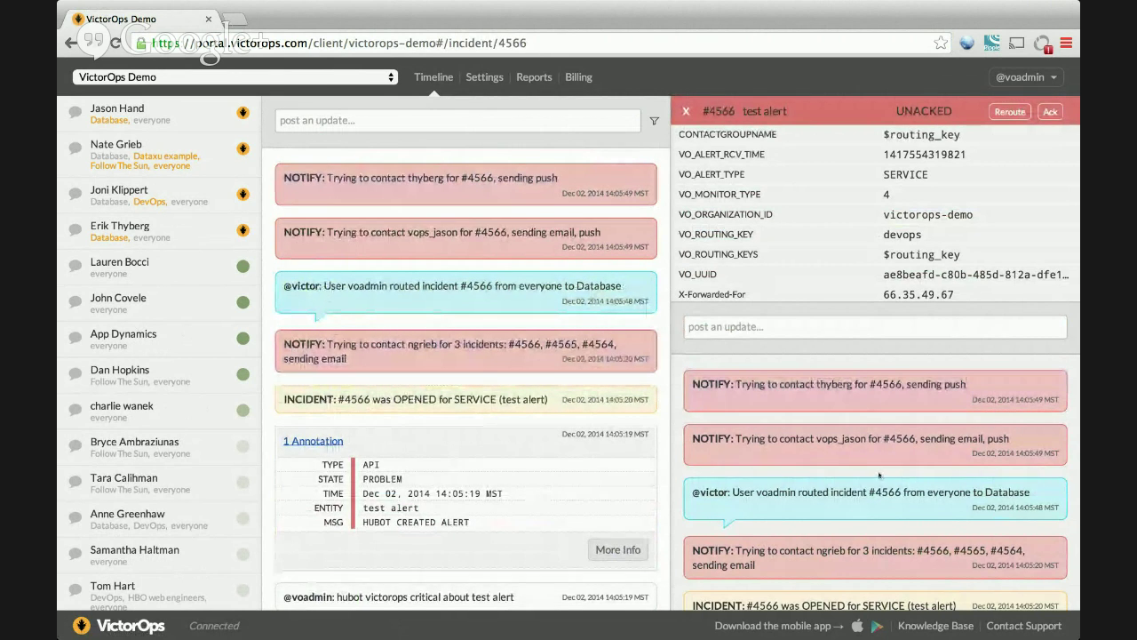
scroll(854, 418, down, 3)
scroll(880, 475, up, 2)
scroll(879, 475, up, 1)
scroll(880, 475, down, 2)
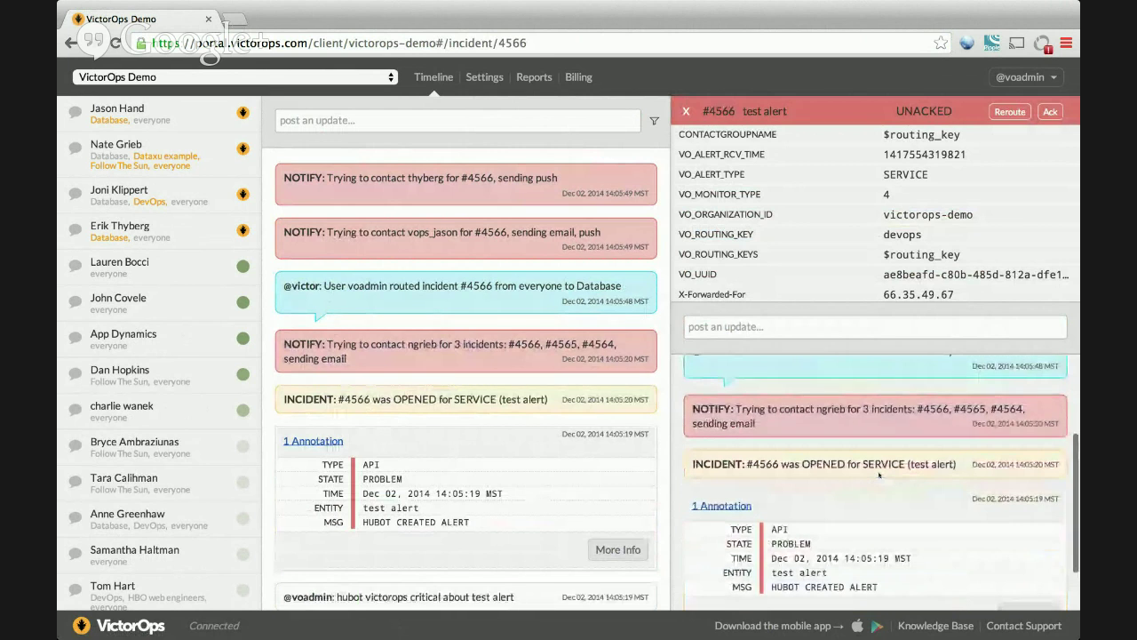
scroll(879, 475, down, 1)
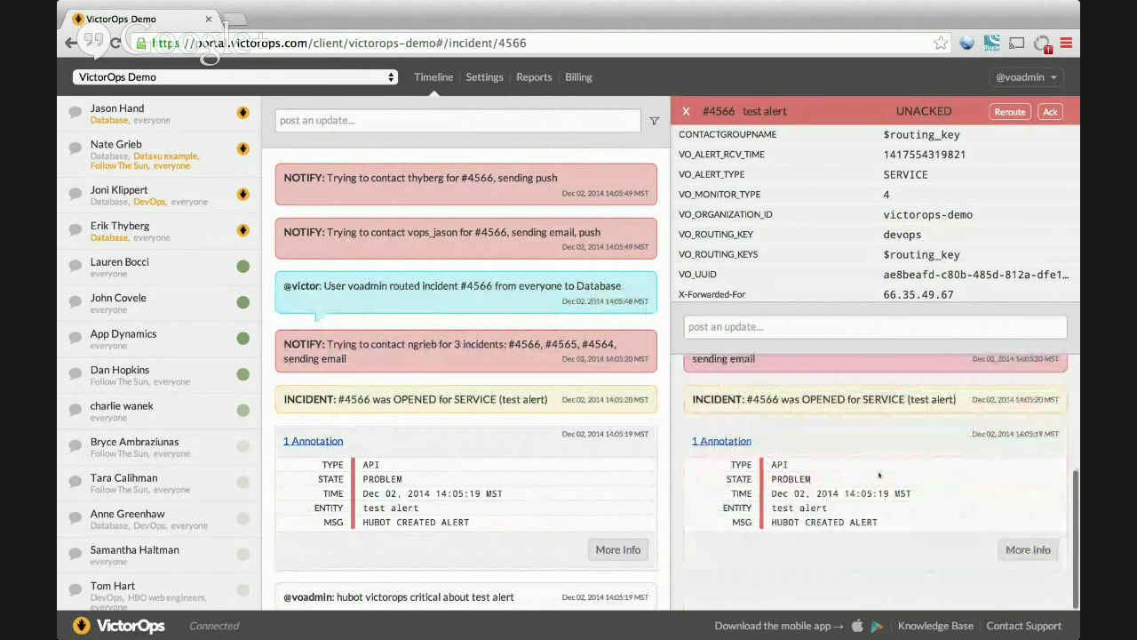
Step: Acknowledge the test alert incident from its details after reviewing its notifications and annotated alert
scroll(879, 475, up, 3)
scroll(880, 475, down, 3)
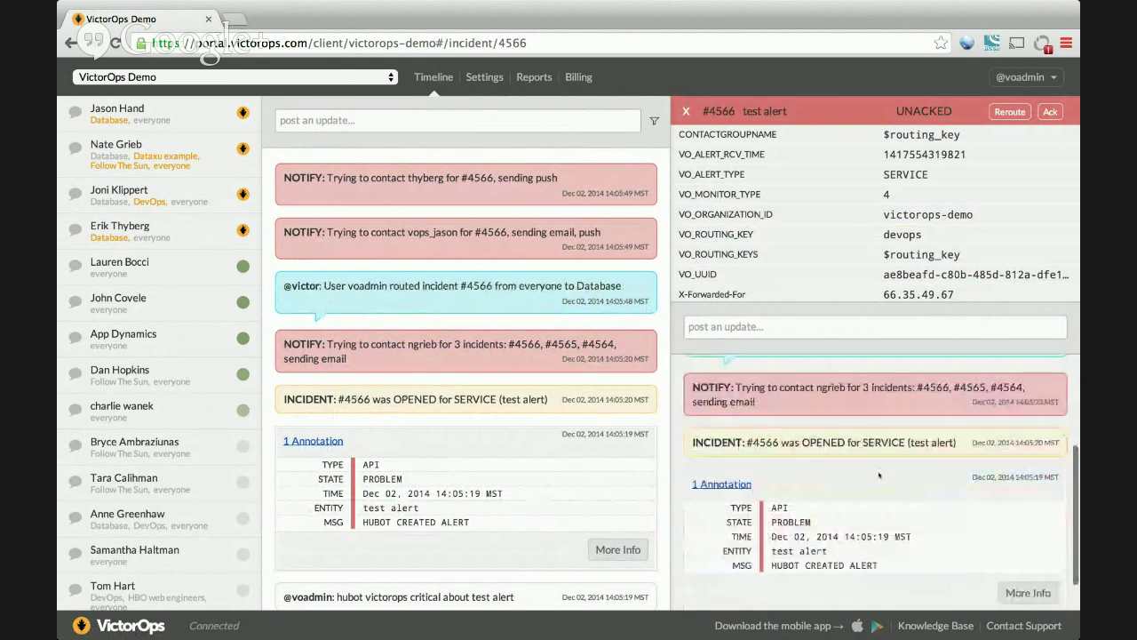
scroll(879, 475, up, 3)
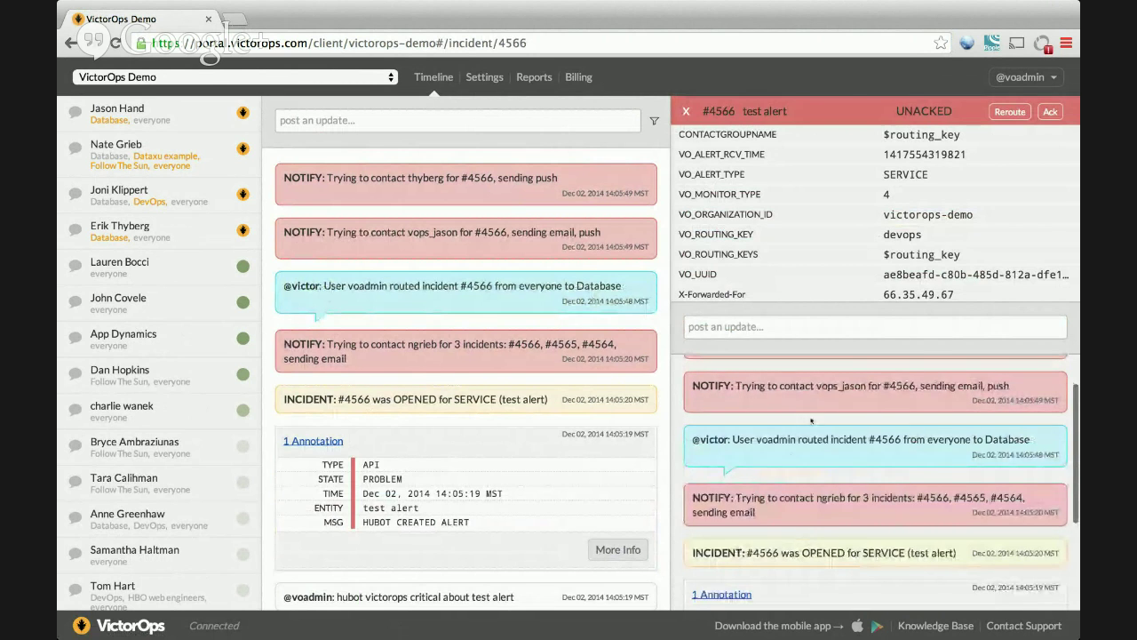
scroll(791, 457, down, 2)
scroll(791, 457, up, 3)
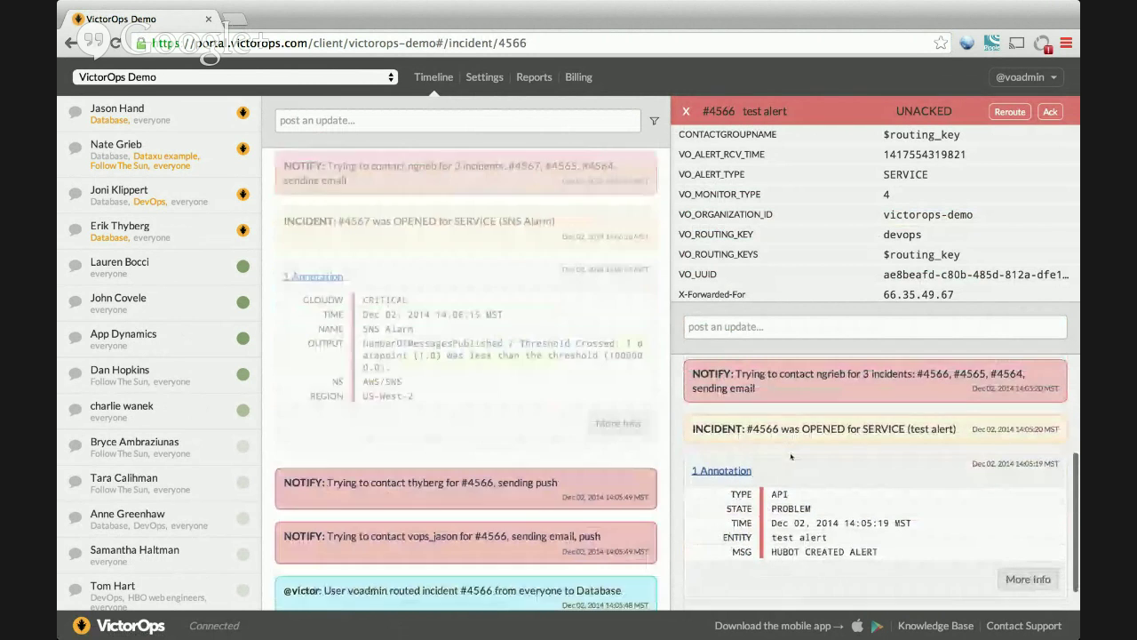
click(1051, 111)
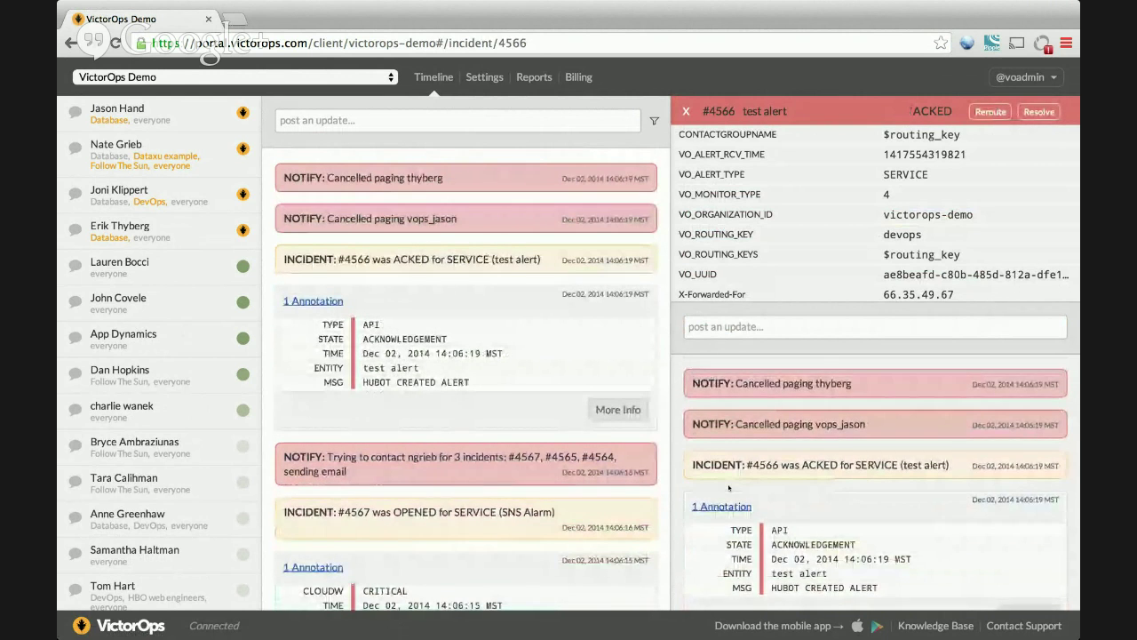
scroll(755, 462, down, 3)
scroll(755, 426, up, 3)
Step: Start an update in the test alert incident's own timeline with the @ mention character
click(772, 318)
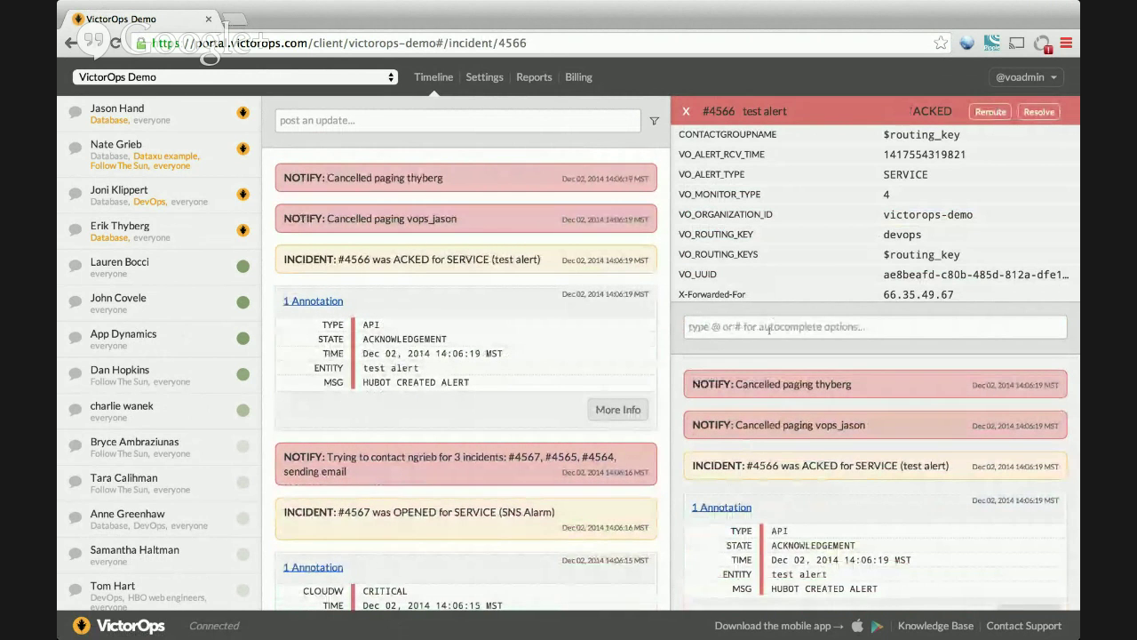
click(769, 328)
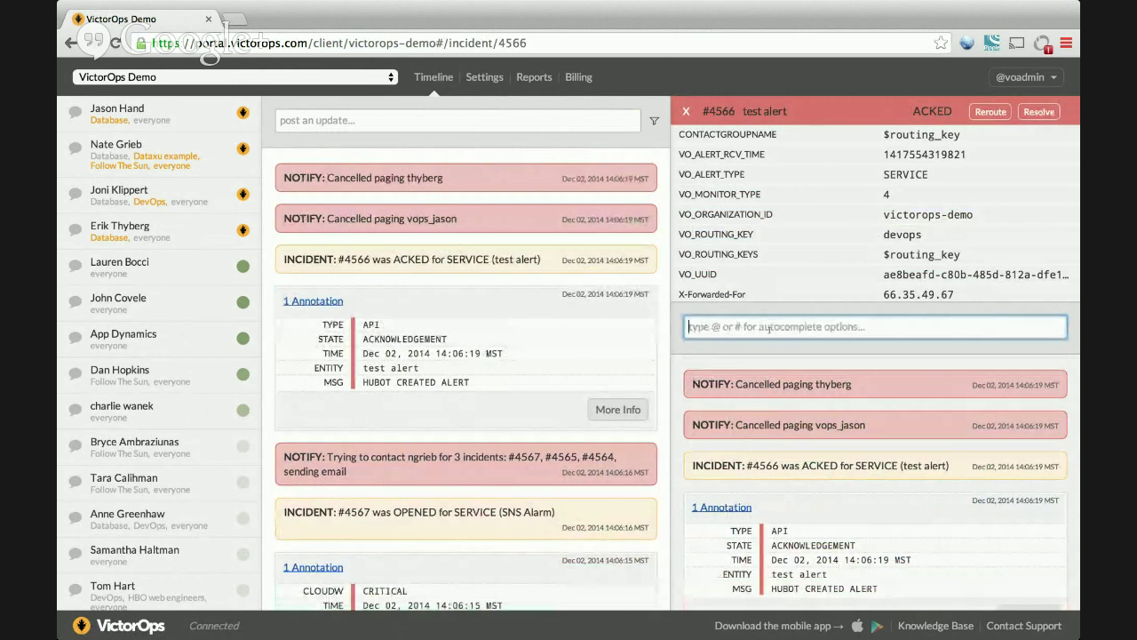
text(@)
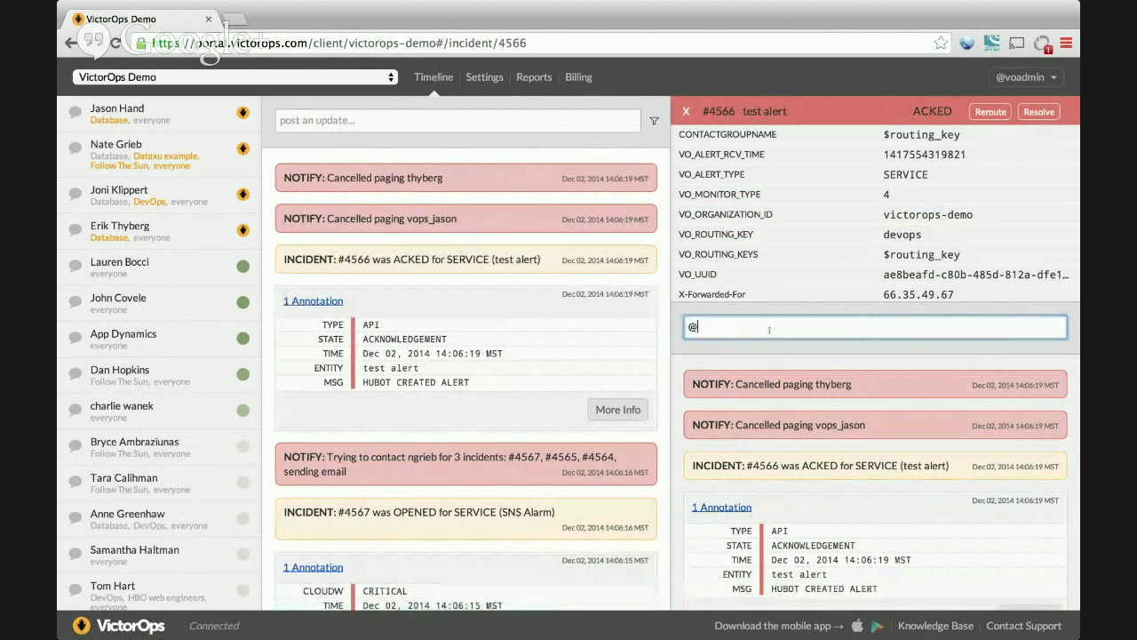
click(536, 114)
text(@)
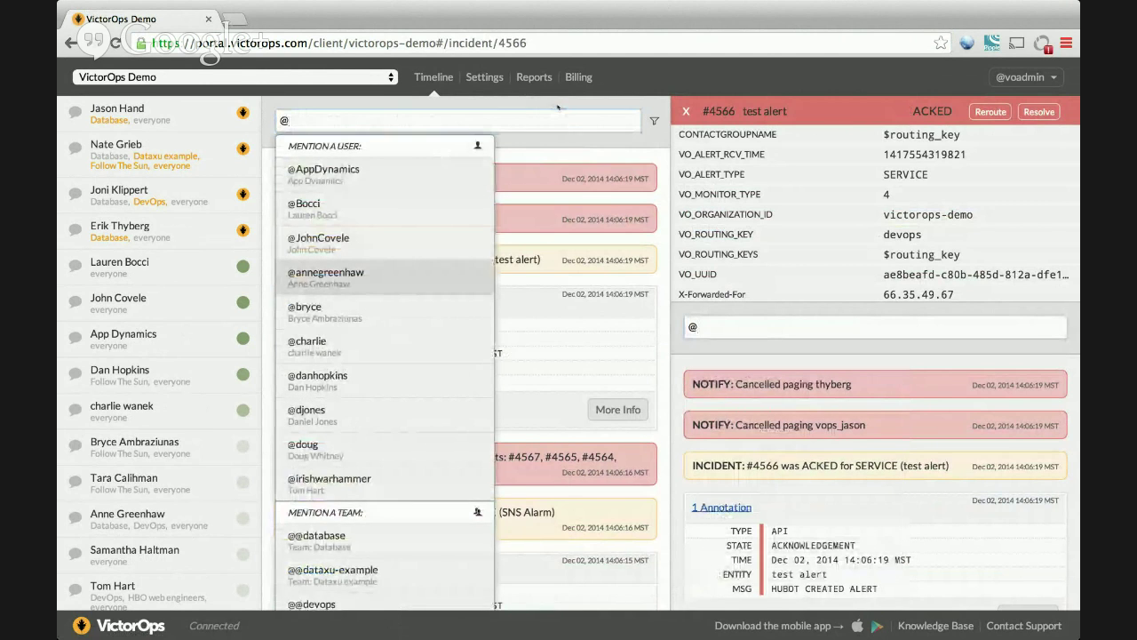
key(BackSpace)
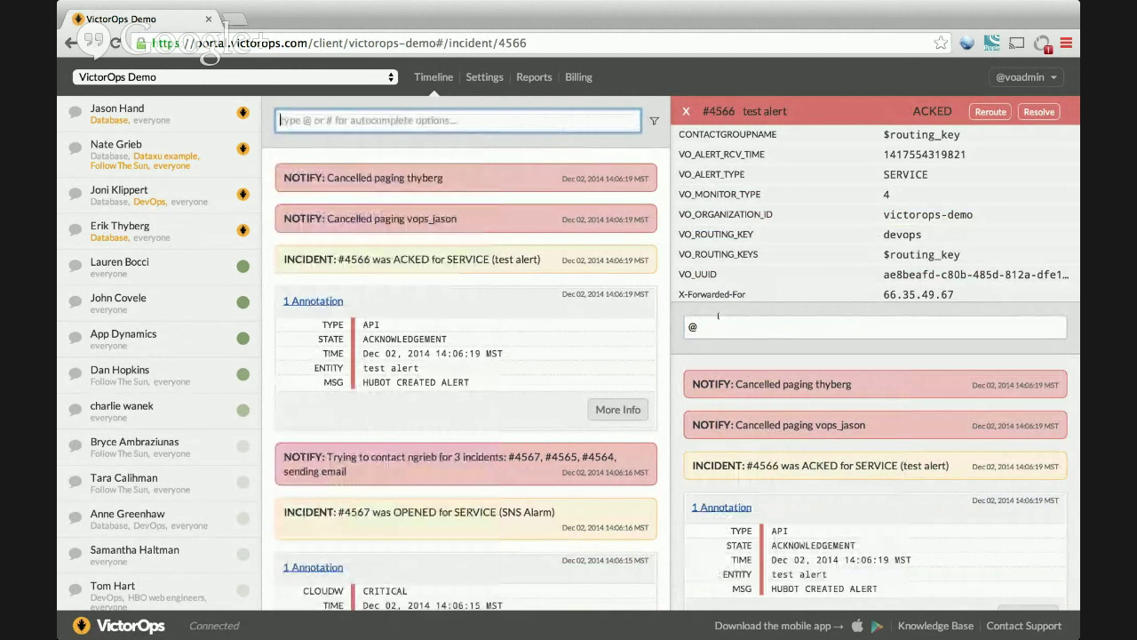
click(717, 328)
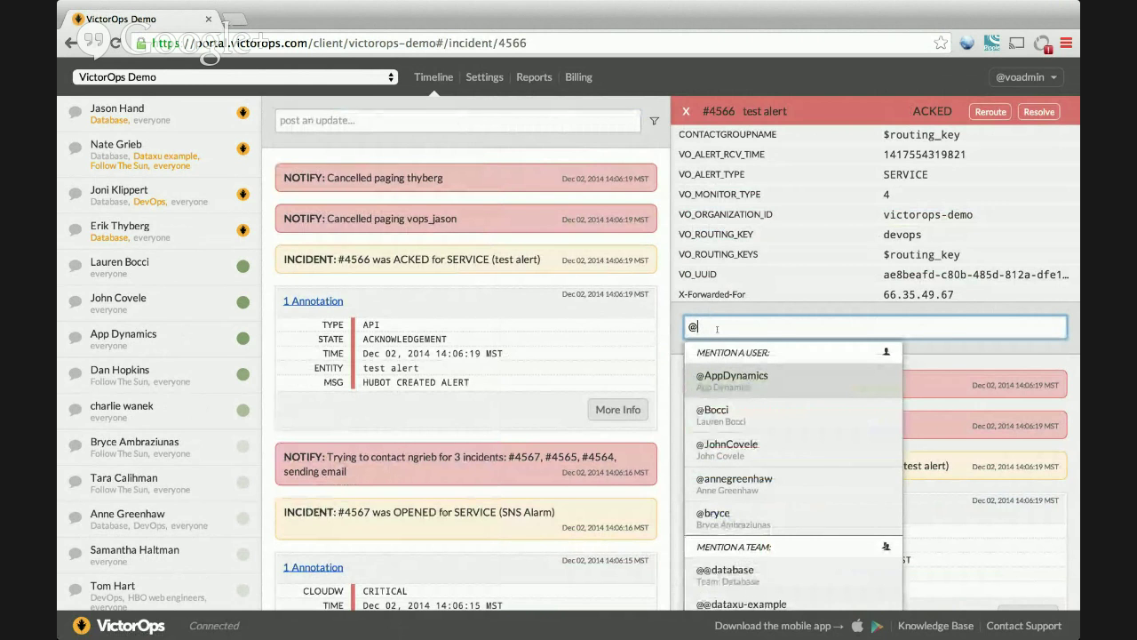
text(@)
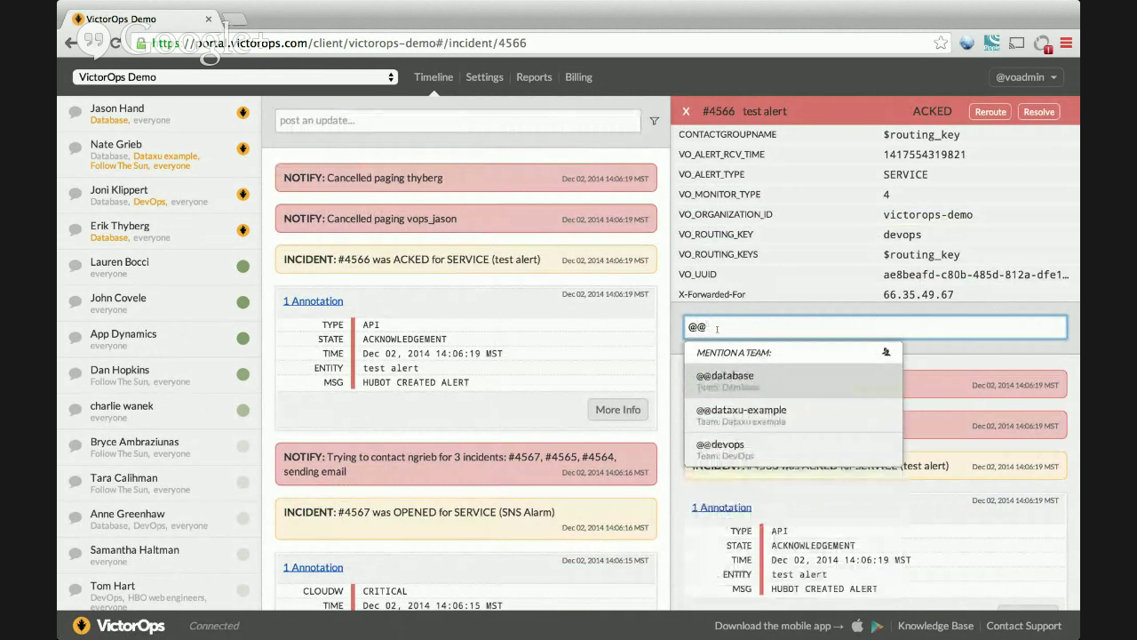
key(Return)
text(hey can you help)
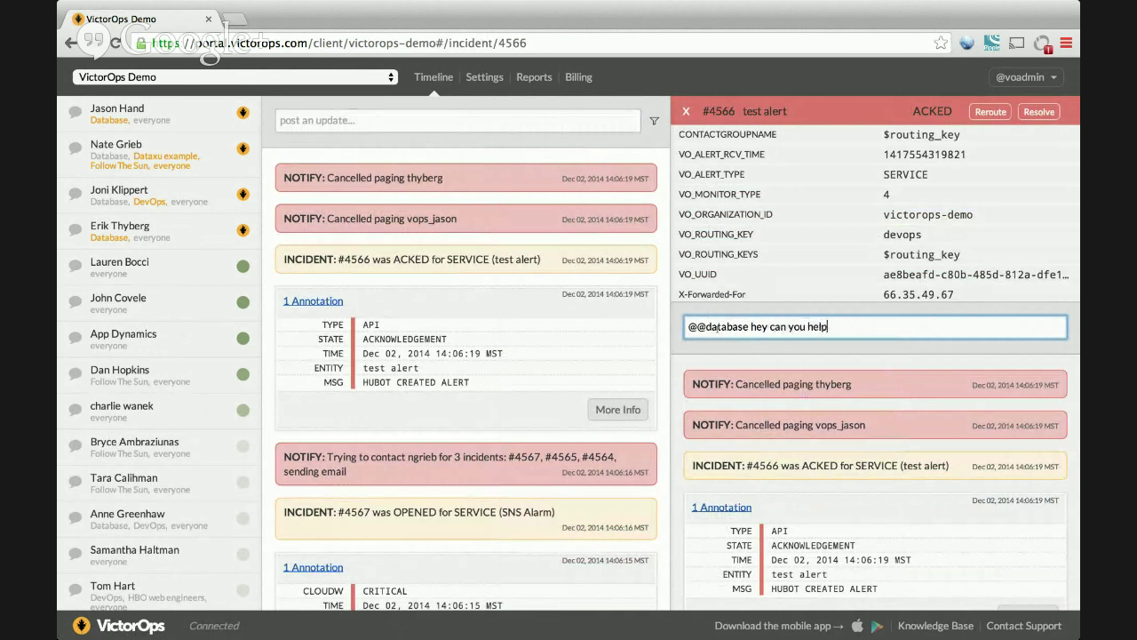
key(Return)
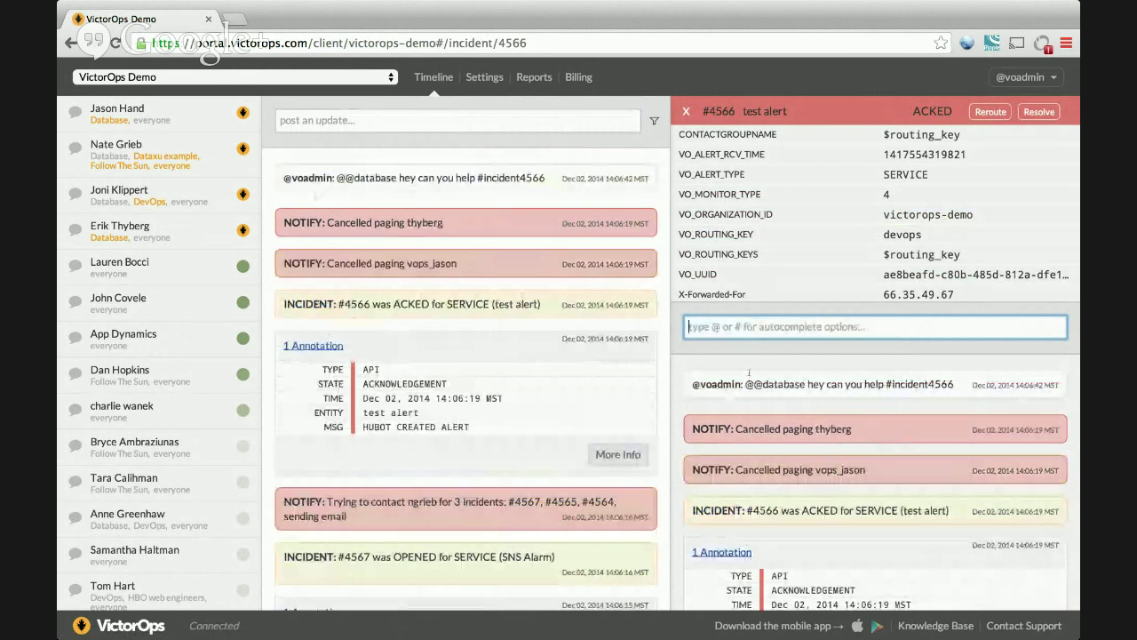
Step: Highlight the incident hashtag in the posted update, and close the test alert incident's details
drag(885, 384, 957, 384)
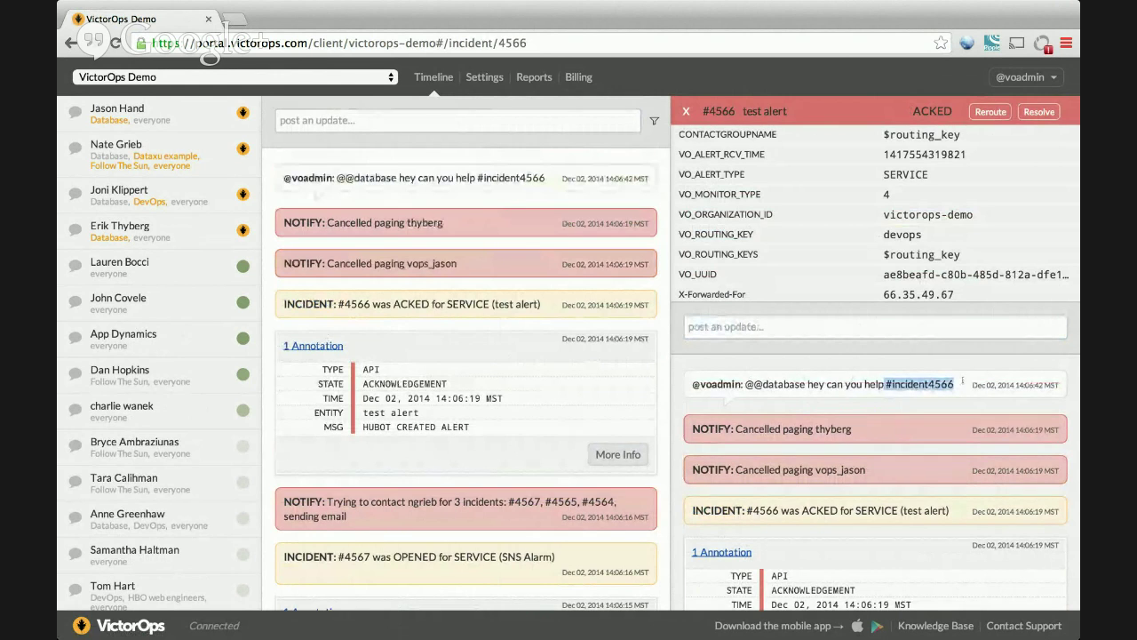
click(859, 384)
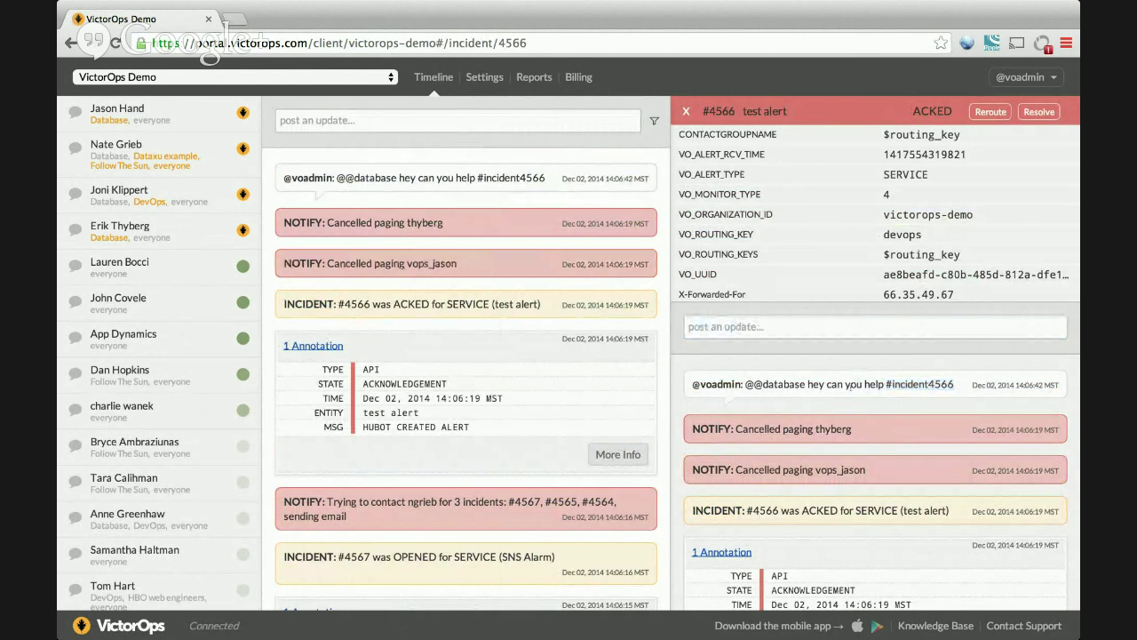
click(687, 111)
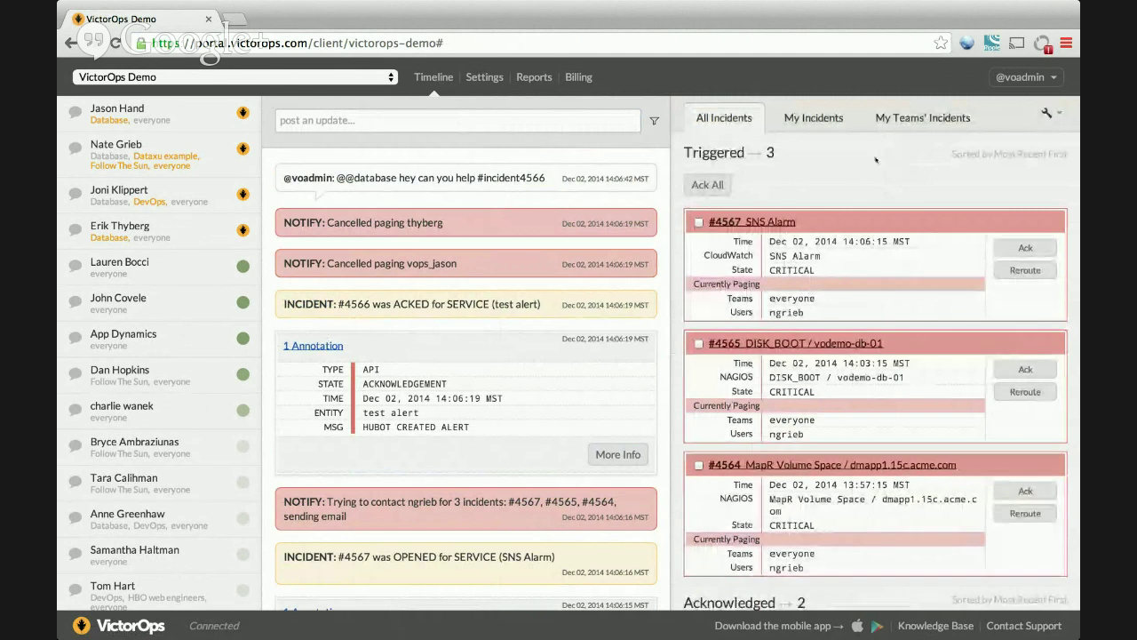
Step: View My Incidents, My Teams' Incidents and All Incidents in turn, and bring up the maintenance mode option
click(831, 125)
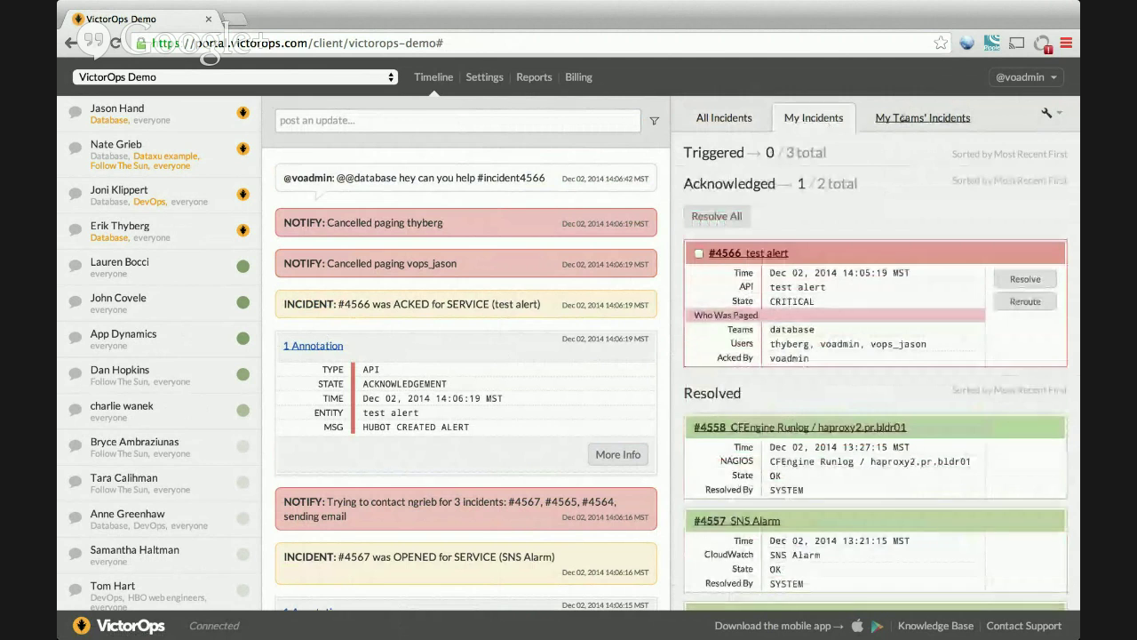
click(902, 125)
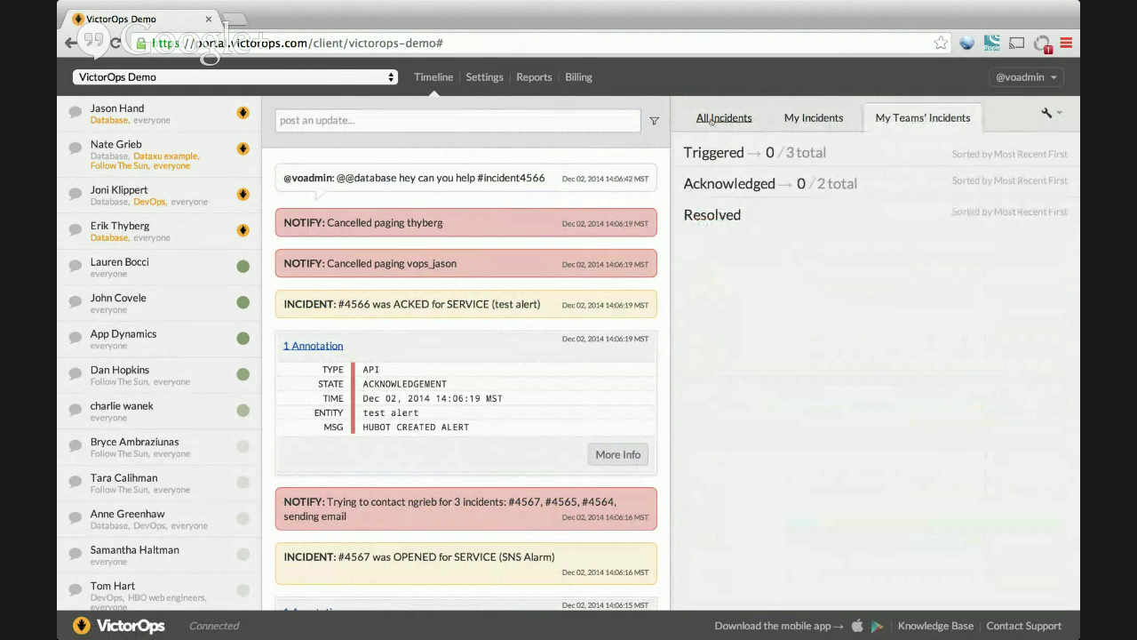
click(713, 123)
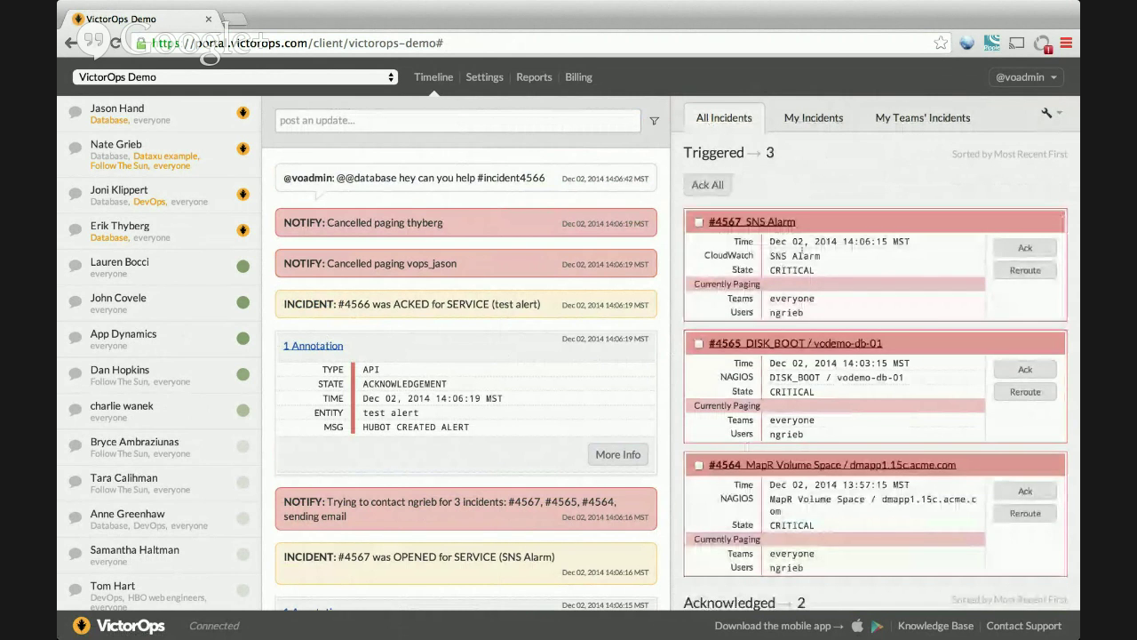
click(1053, 115)
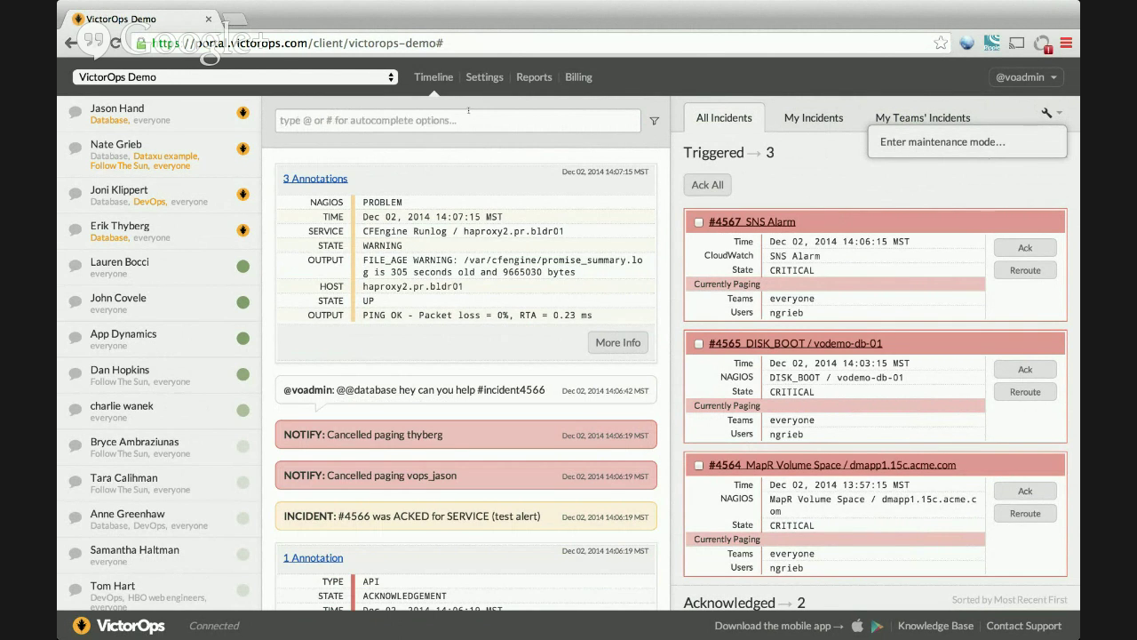
Step: Open the settings and review the on-call schedules of the everyone, Database, Follow The Sun and DevOps teams
click(500, 77)
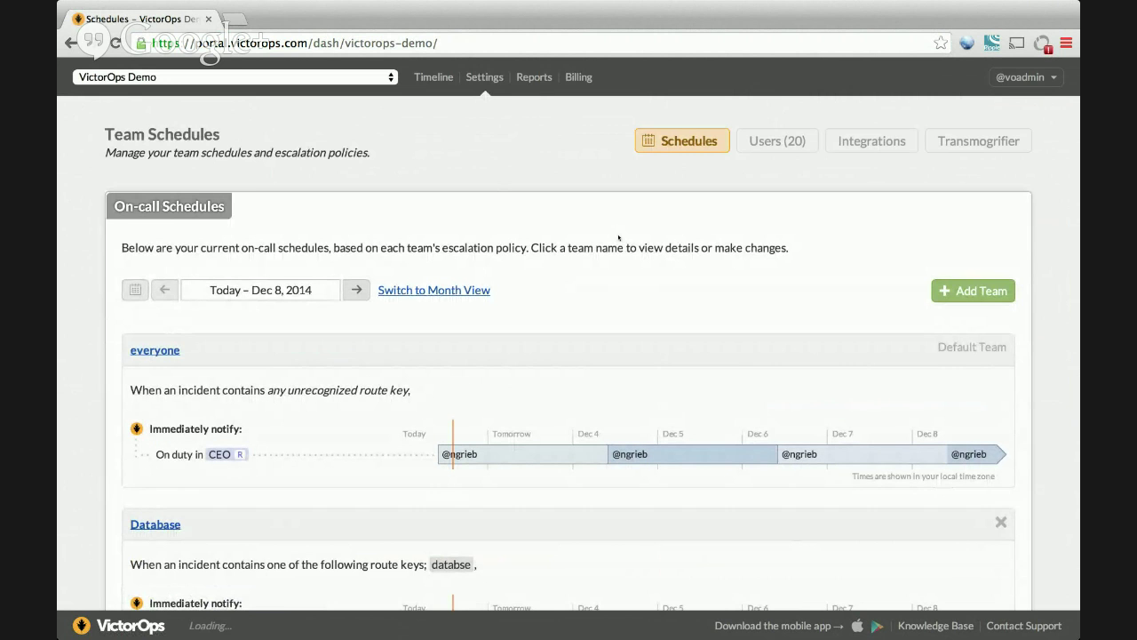
scroll(619, 236, down, 1)
scroll(619, 236, down, 10)
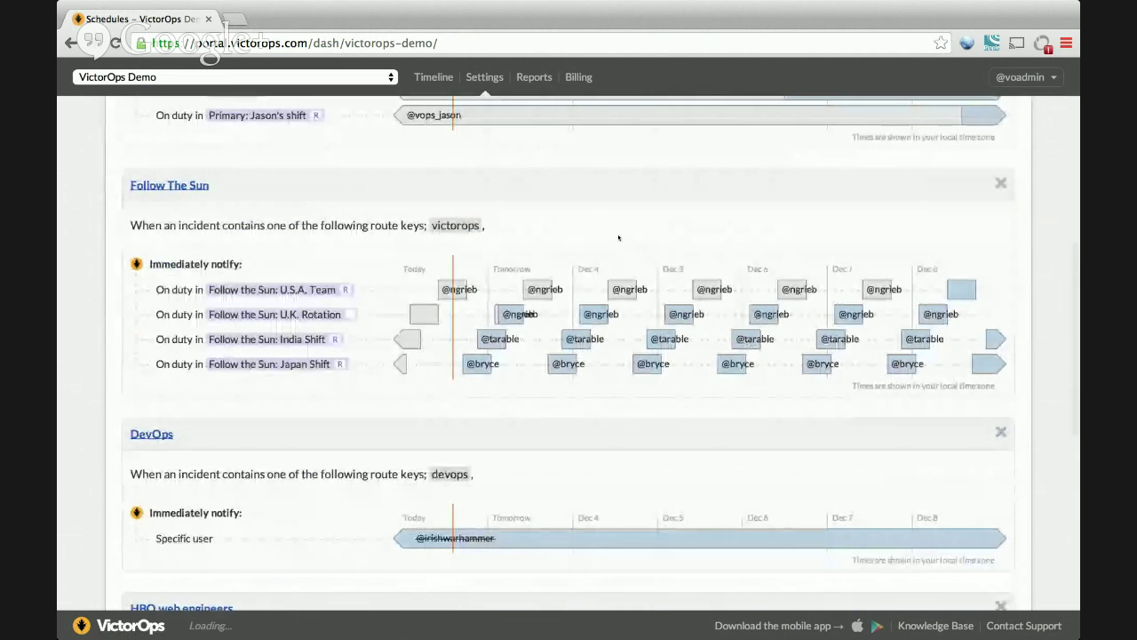
scroll(620, 238, down, 3)
scroll(619, 238, up, 4)
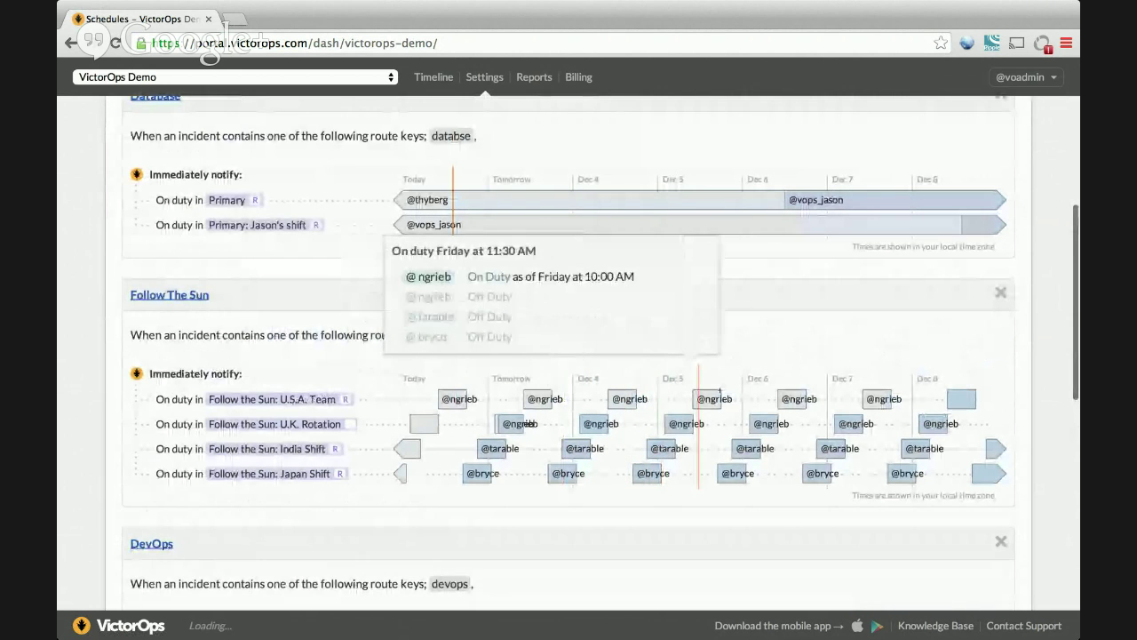
scroll(569, 317, up, 5)
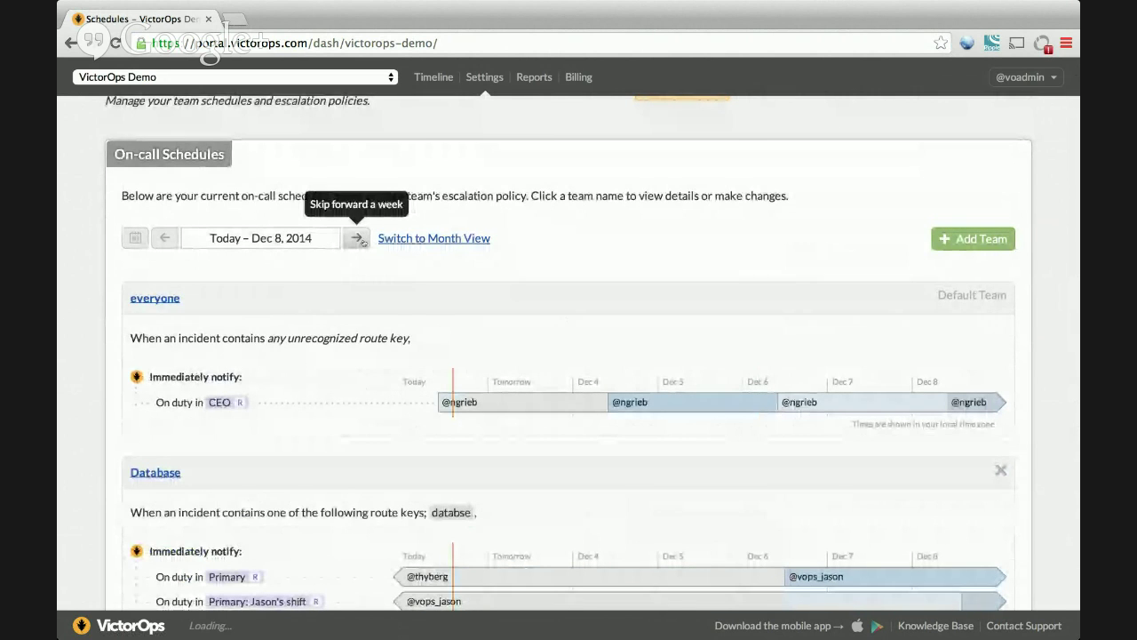
scroll(575, 220, down, 1)
scroll(575, 220, down, 4)
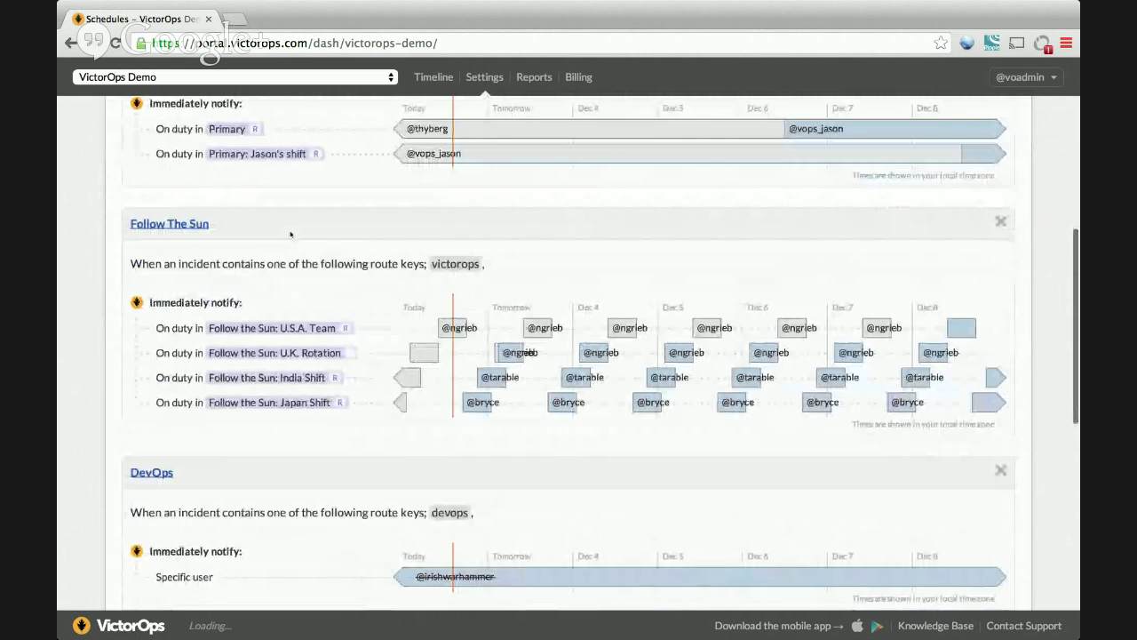
Step: Open the Follow The Sun team and examine its escalation policy steps and rotation shifts
click(170, 226)
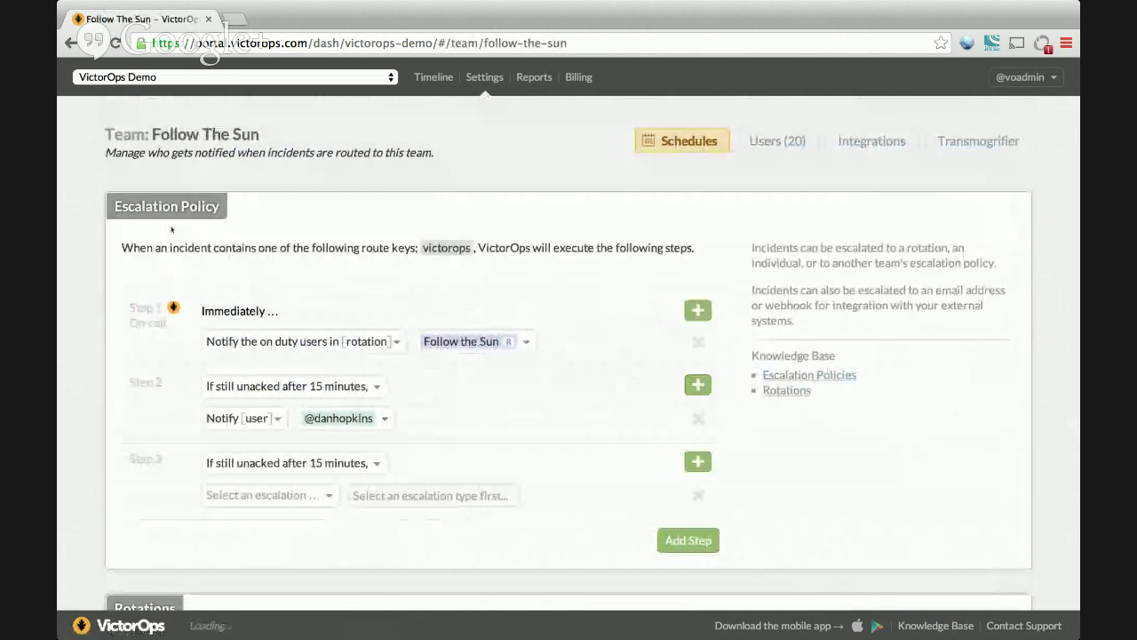
scroll(383, 492, down, 4)
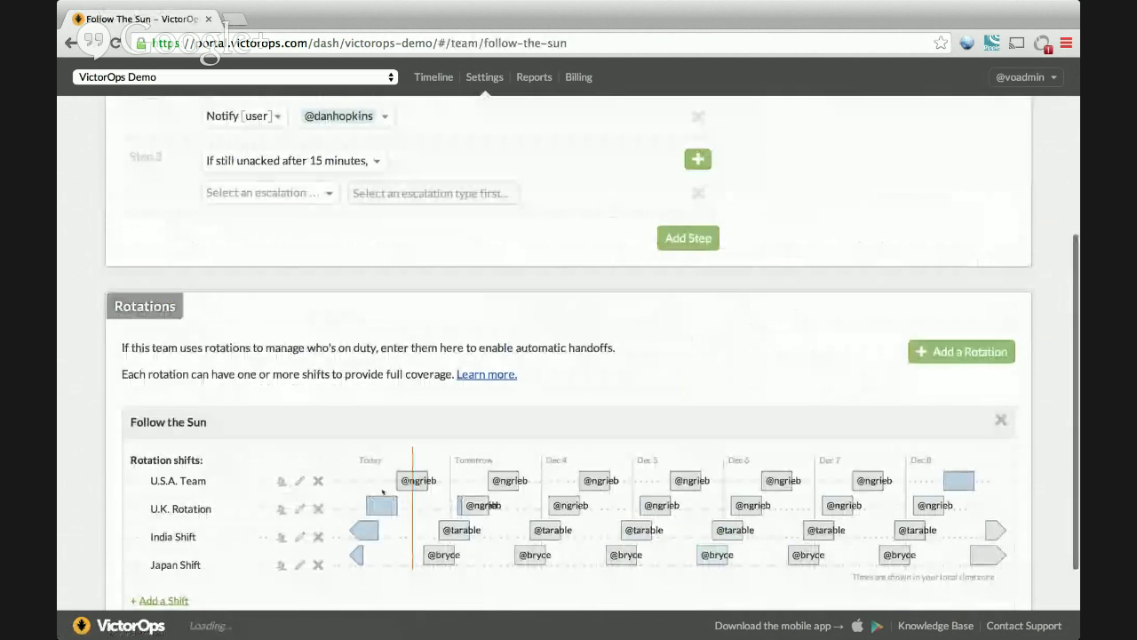
scroll(296, 480, down, 2)
scroll(296, 520, up, 6)
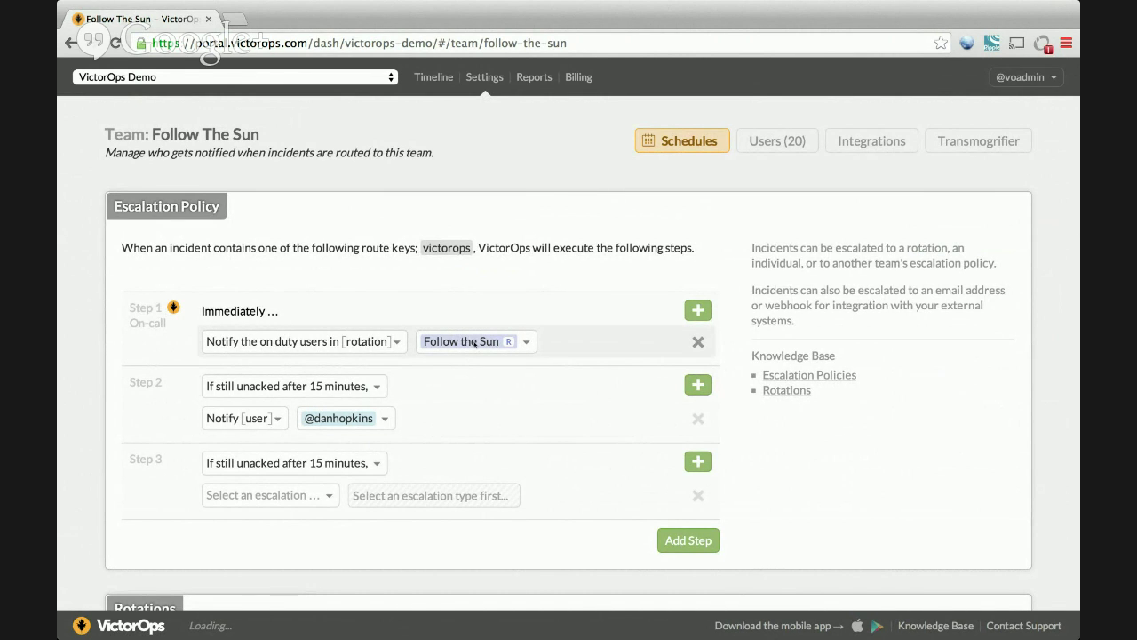
scroll(474, 343, down, 2)
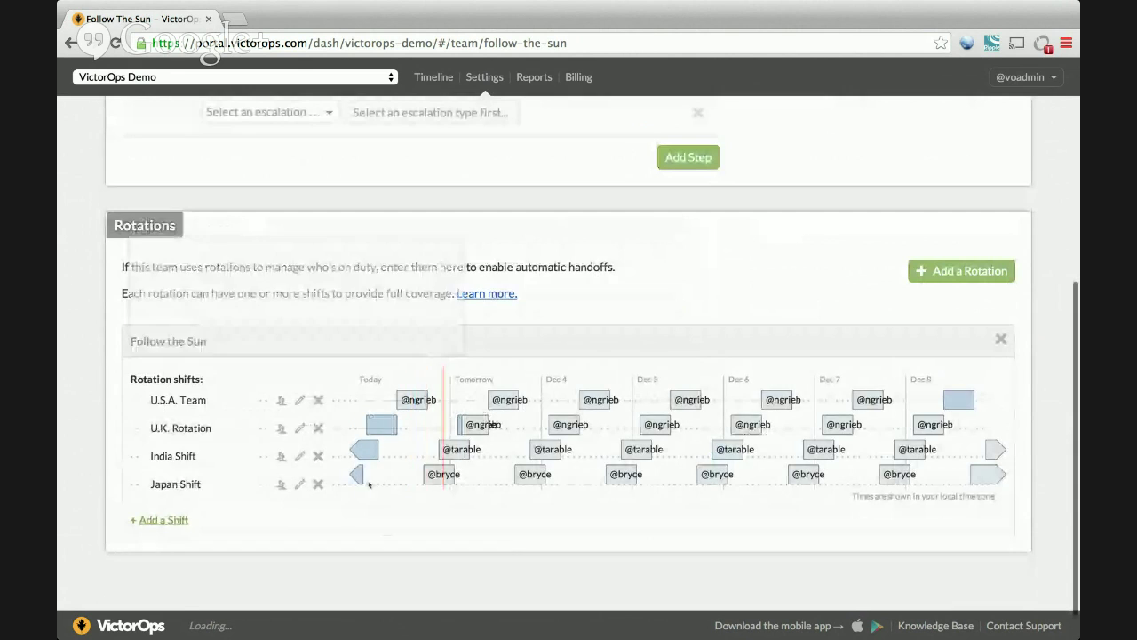
scroll(364, 442, up, 5)
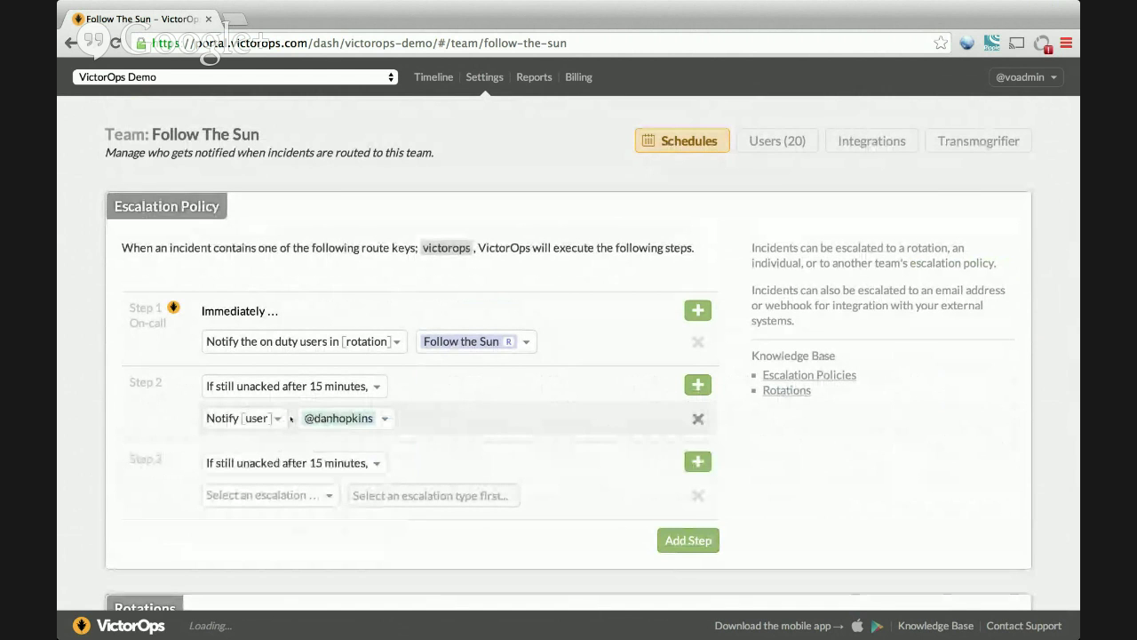
Step: Examine the escalation types offered for Step 3 of the Follow The Sun policy, and leave the choice empty
click(302, 498)
scroll(484, 407, down, 3)
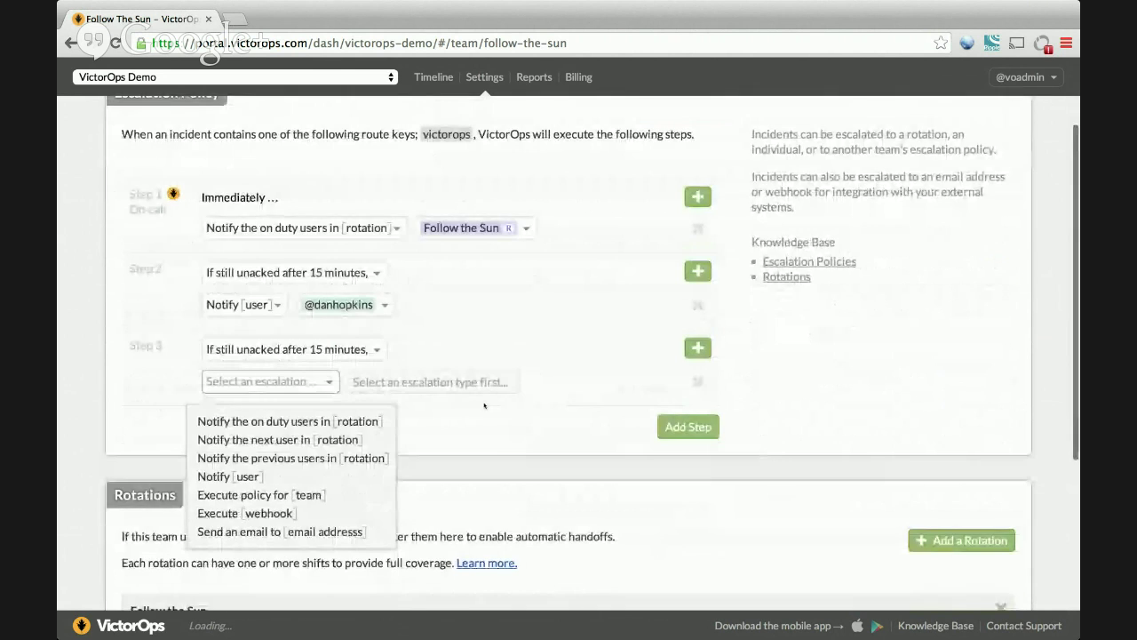
key(Down)
key(Down)
key(Down)
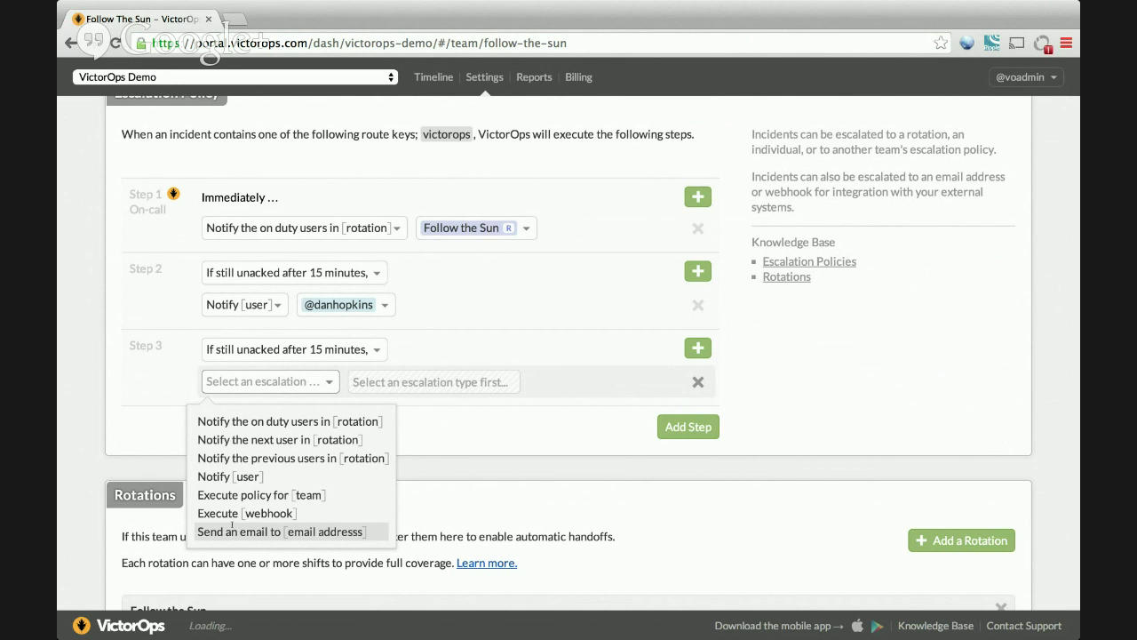
click(557, 537)
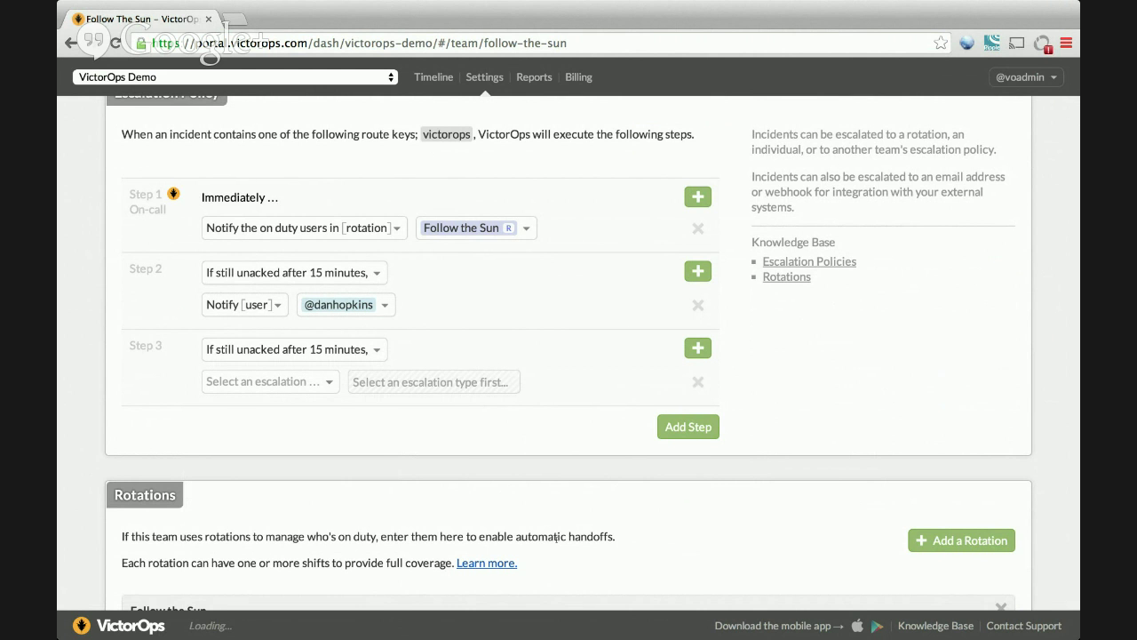
Step: Open the user management page listing the account's administrators and users
scroll(520, 481, down, 5)
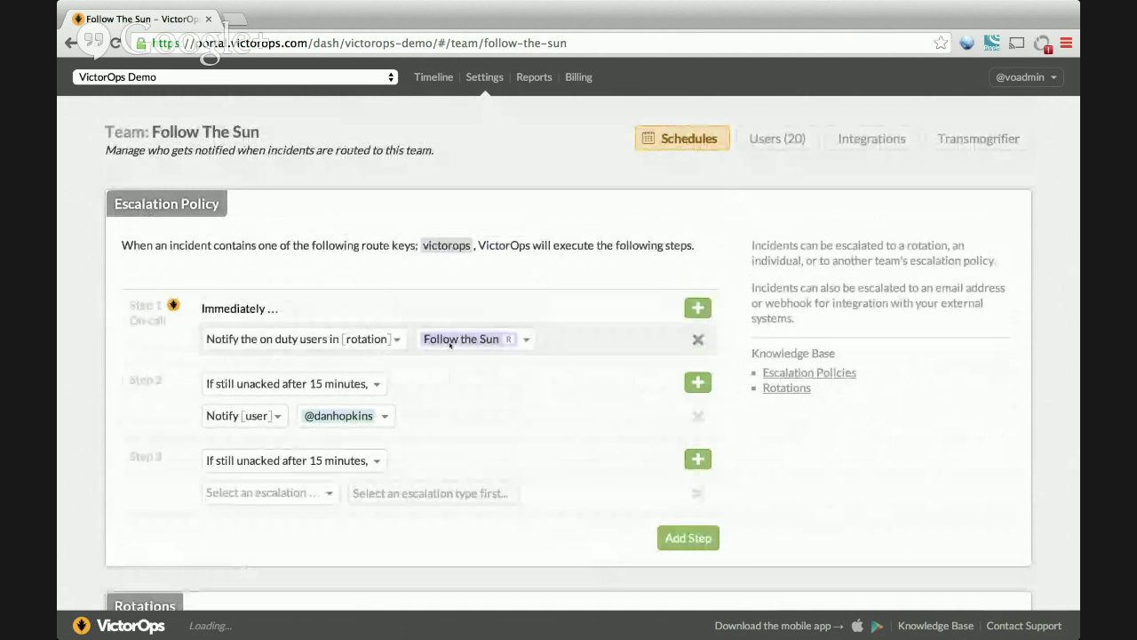
click(778, 140)
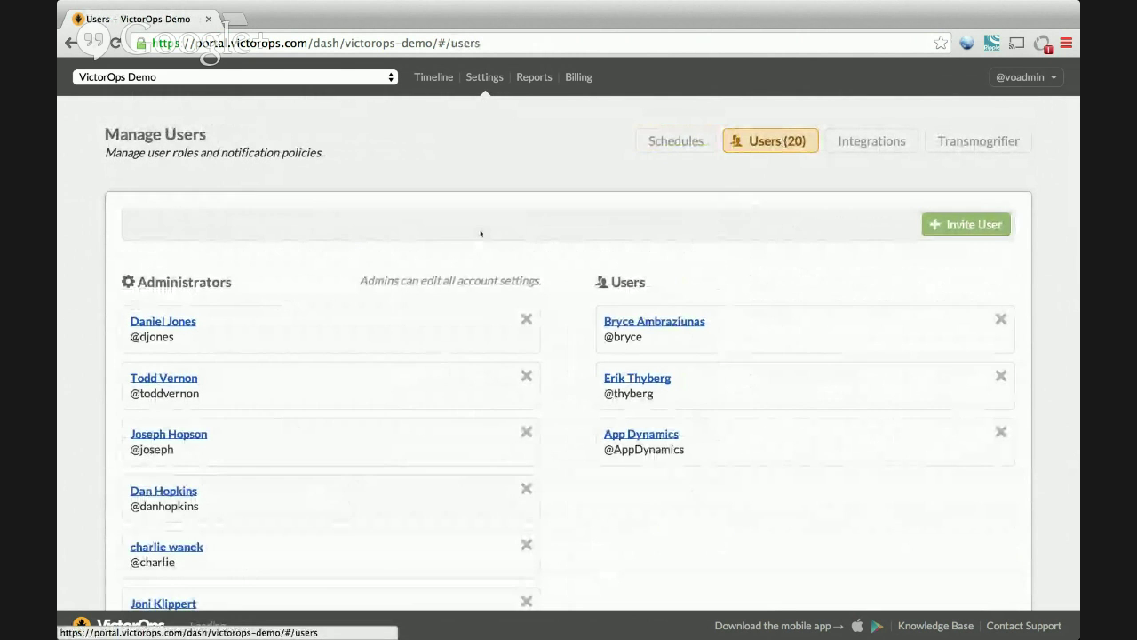
Step: Open the profile of one administrator in the user list and review its contact methods and paging policy
scroll(480, 234, down, 3)
scroll(481, 234, down, 4)
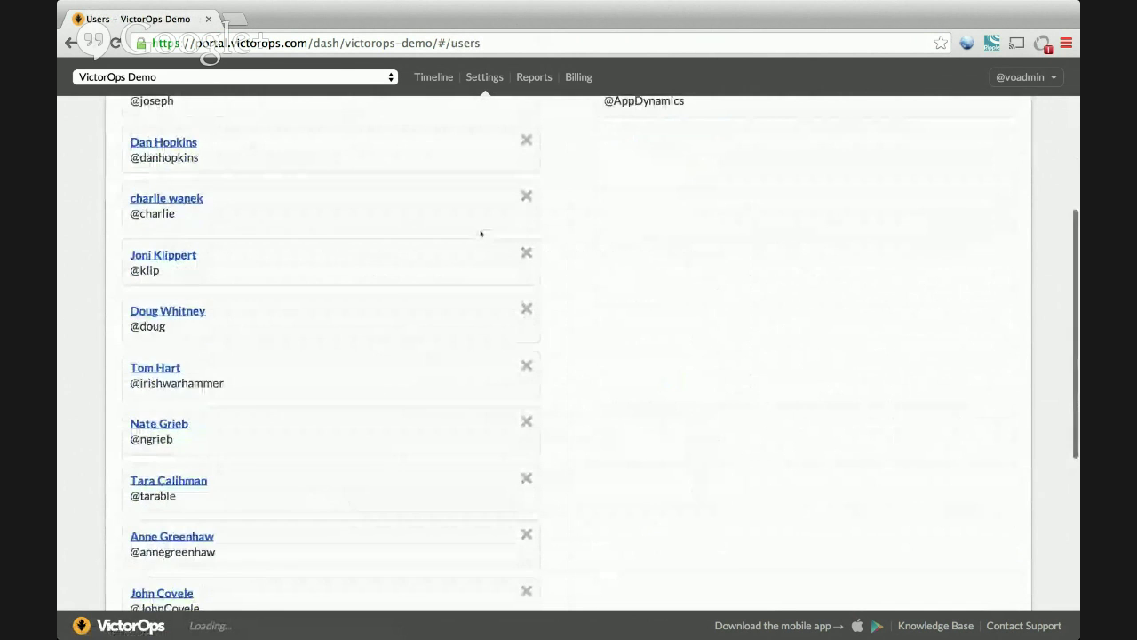
click(145, 425)
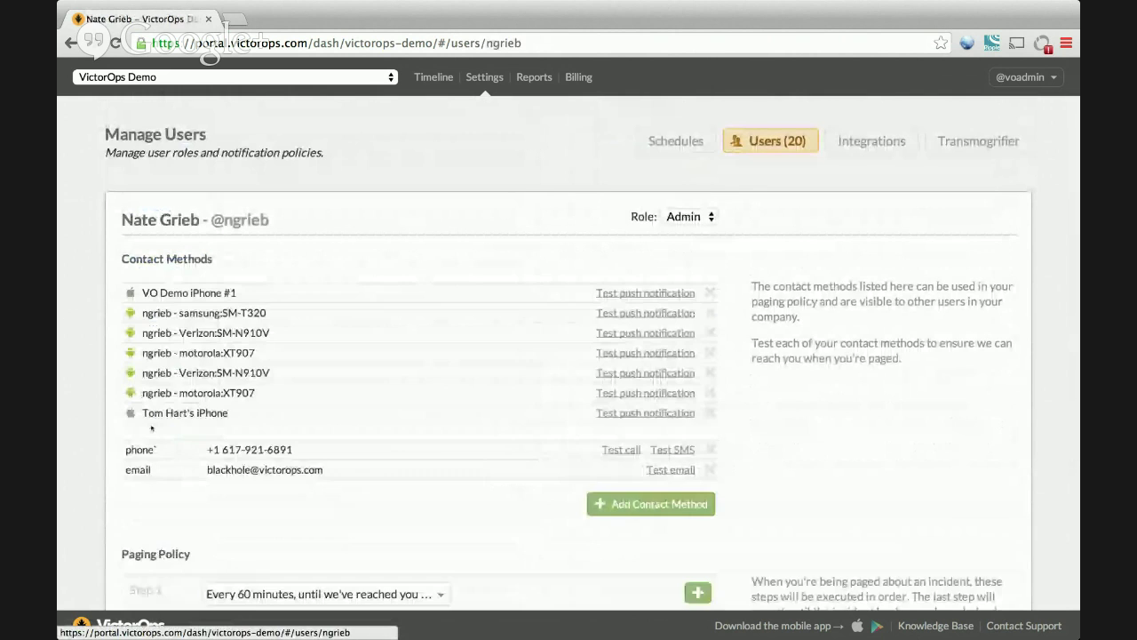
scroll(151, 428, down, 4)
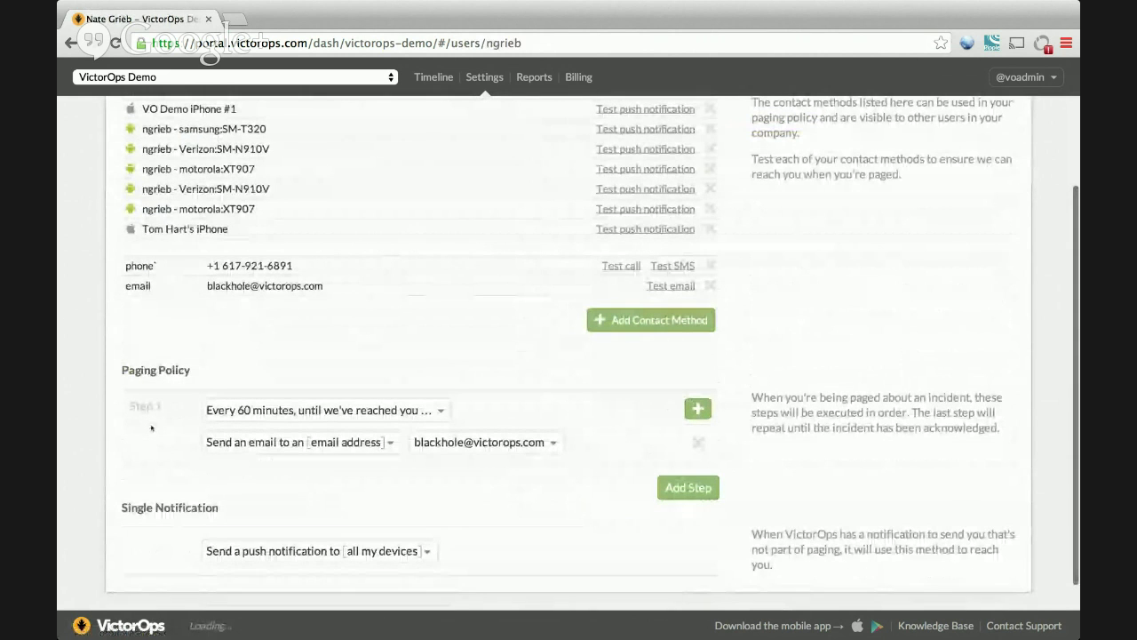
Step: Add two more steps to the administrator's paging policy
click(660, 487)
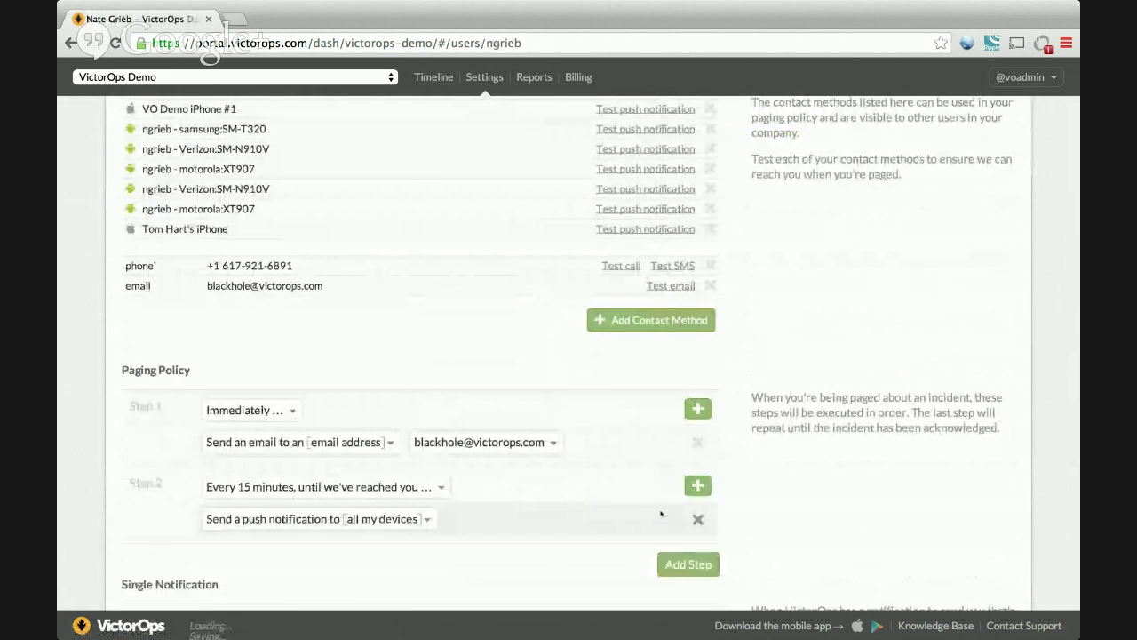
scroll(674, 524, down, 1)
click(676, 536)
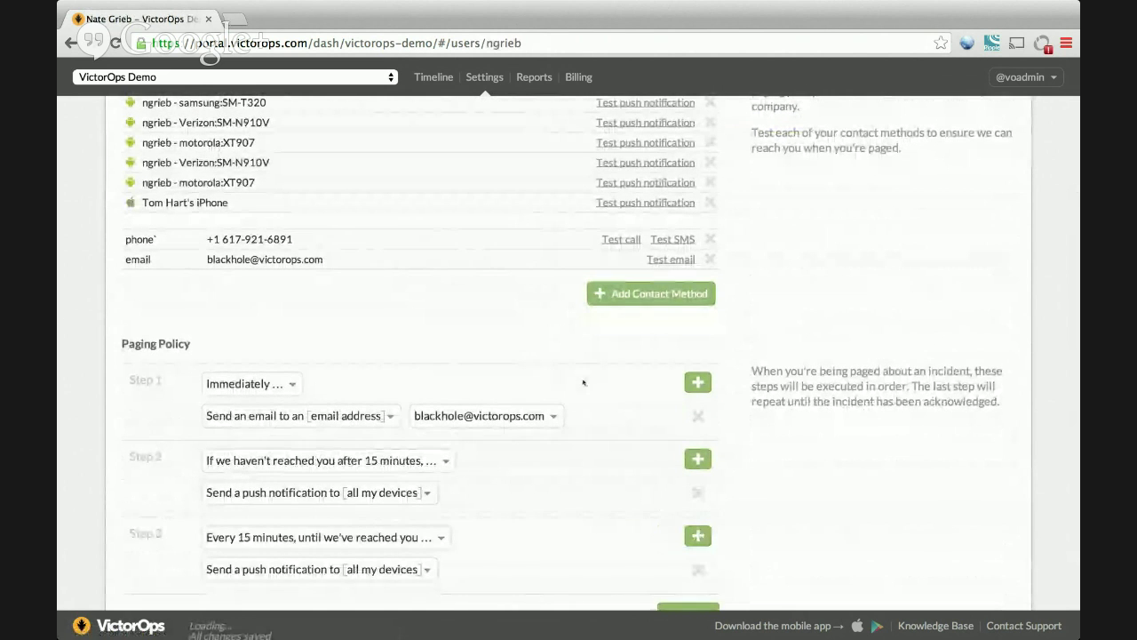
scroll(584, 382, down, 2)
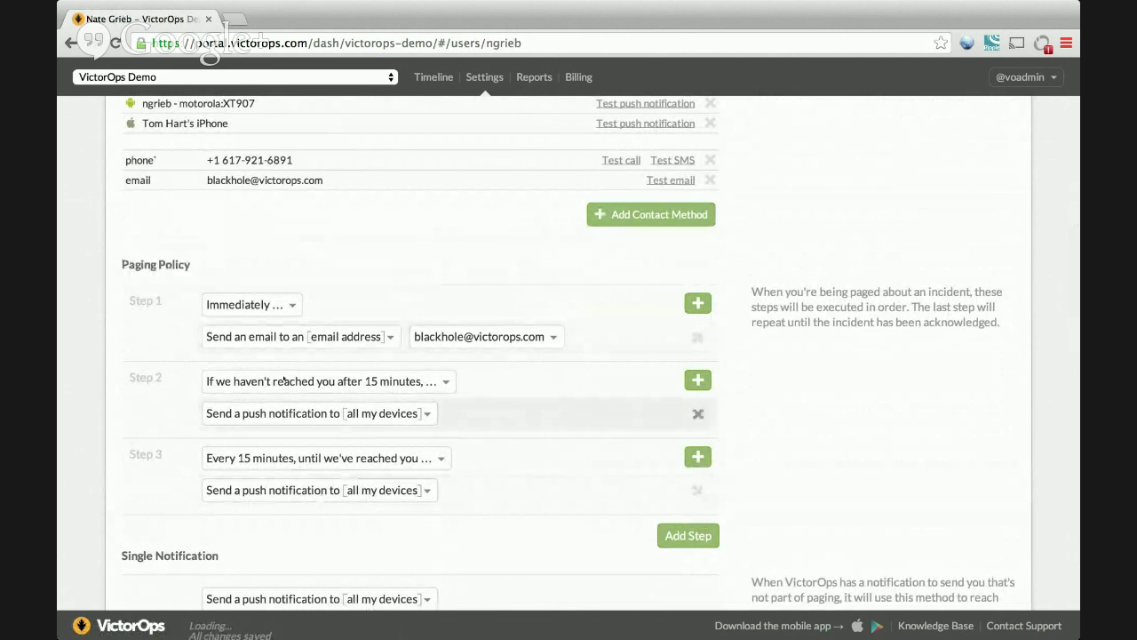
Step: Examine the delay and notification method choices for Step 2 of the paging policy, and close them without choosing
click(297, 382)
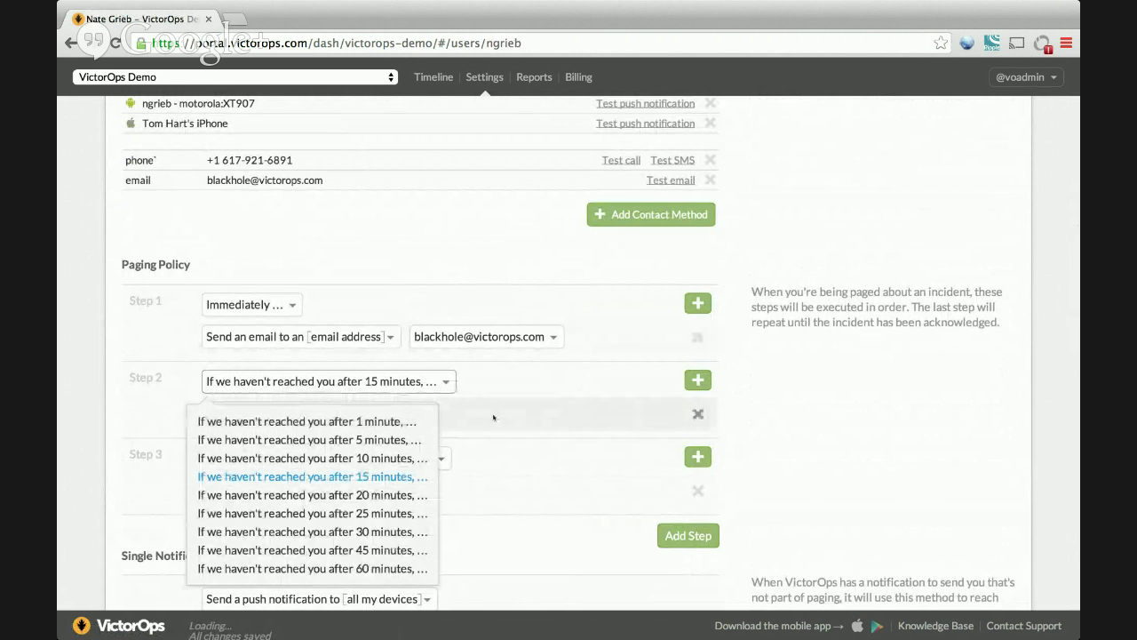
click(445, 411)
click(411, 407)
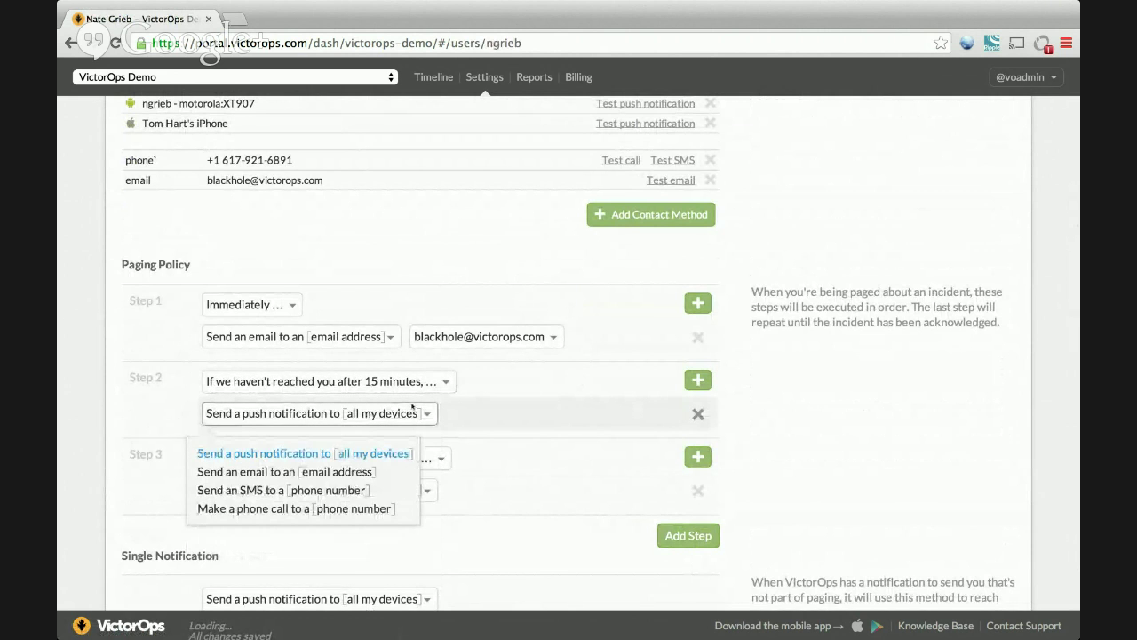
scroll(338, 449, down, 1)
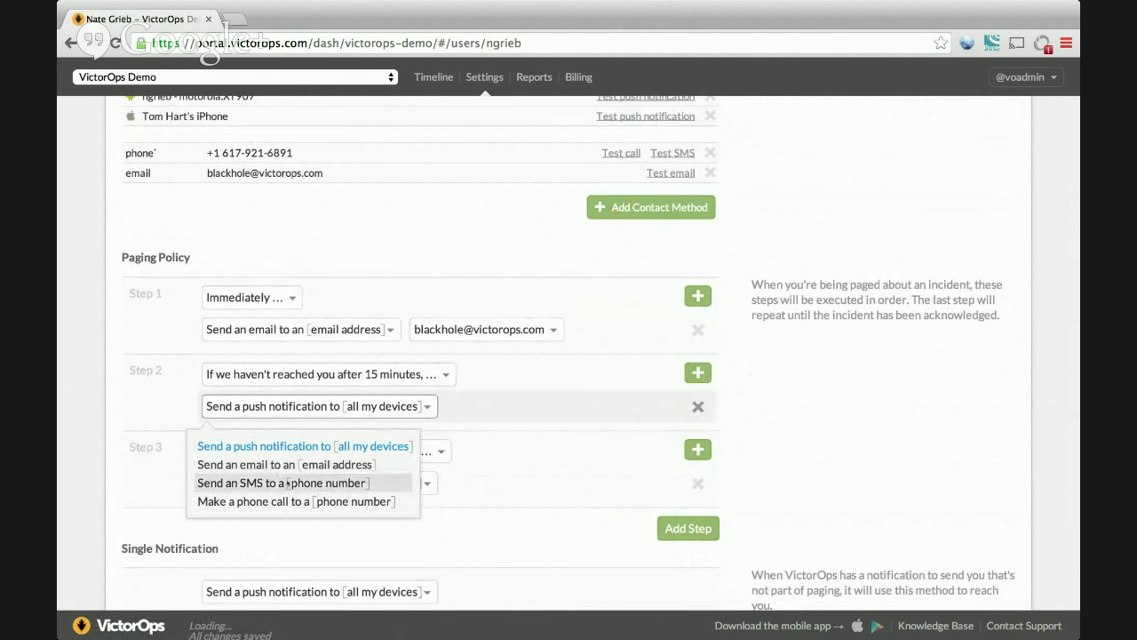
click(477, 549)
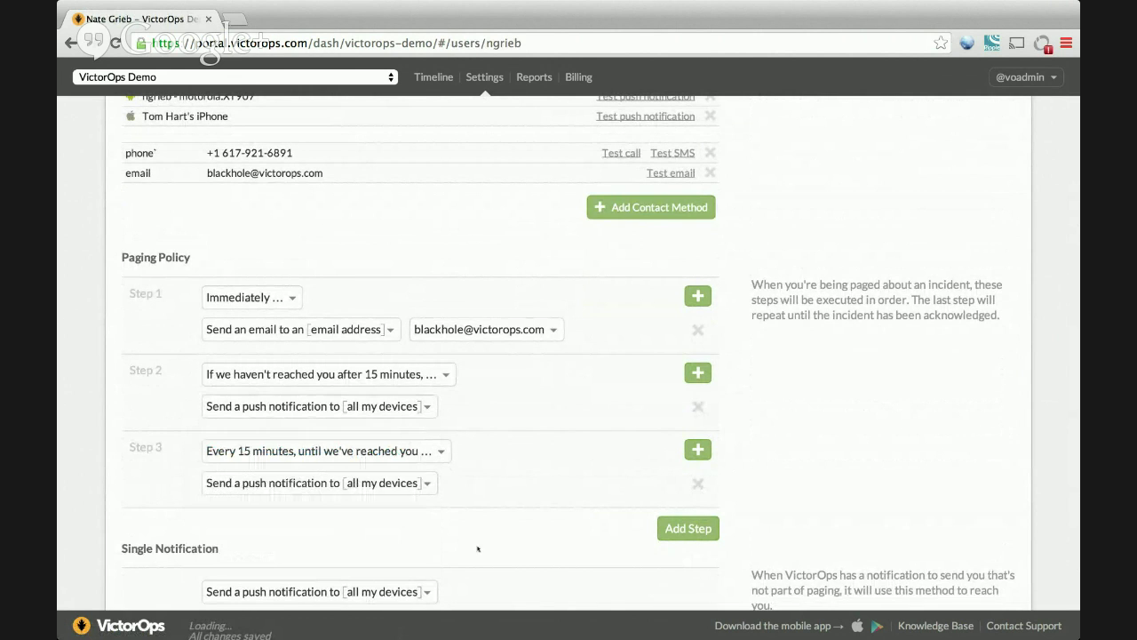
Step: Remove the two added steps from the paging policy, leaving only the original Step 1
click(698, 483)
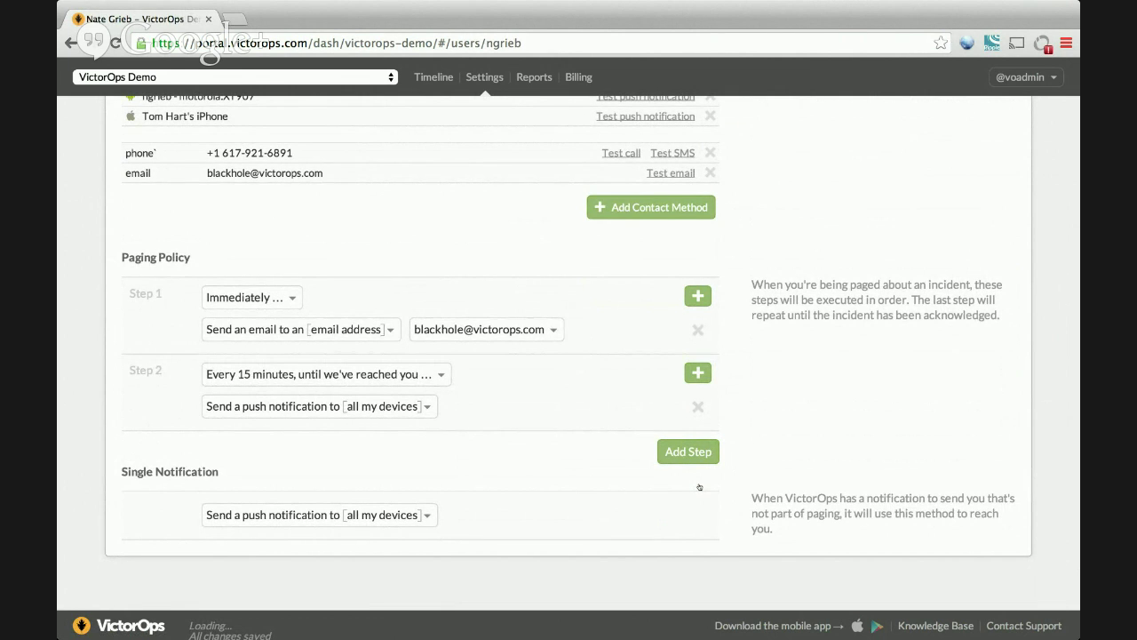
click(698, 407)
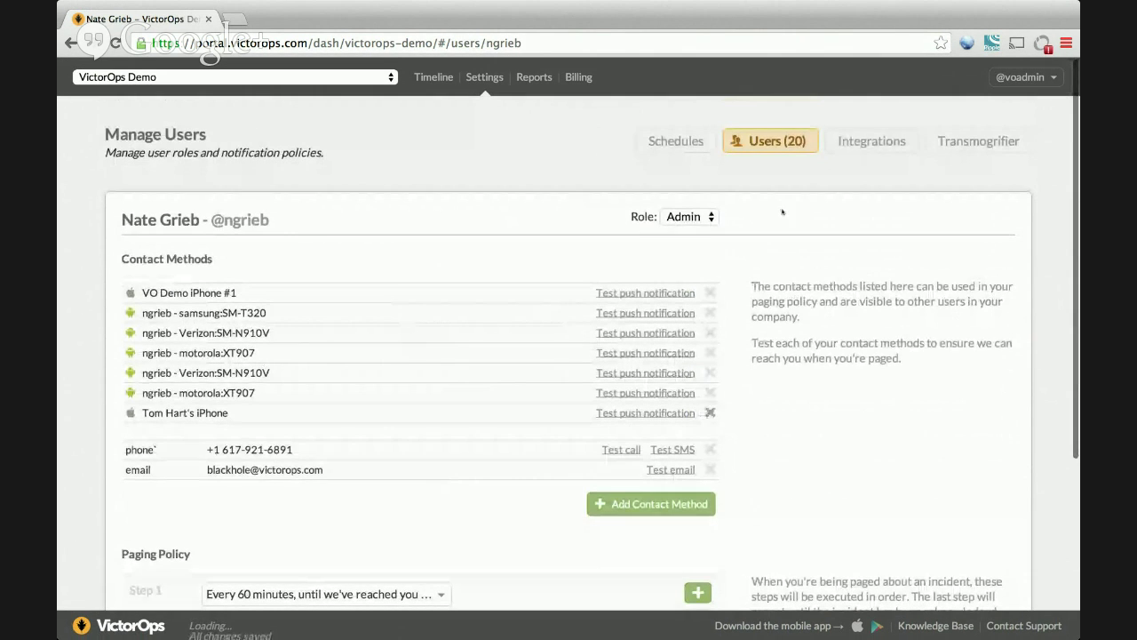
Step: Open the integrations page, and browse the Integrations articles in the VictorOps Knowledge Base
click(859, 142)
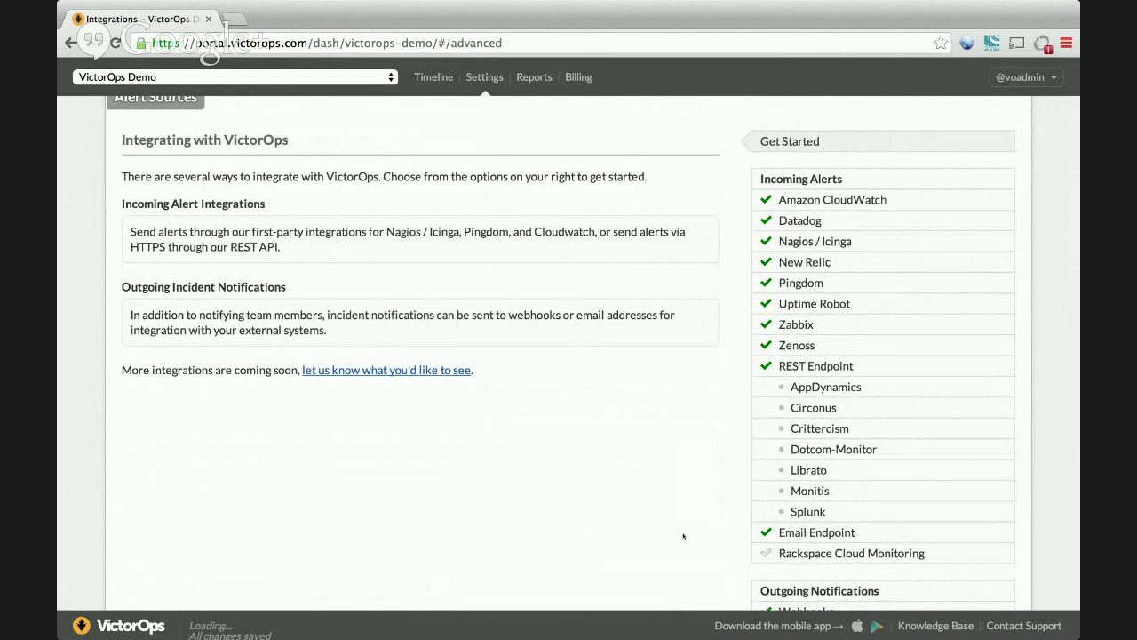
click(932, 627)
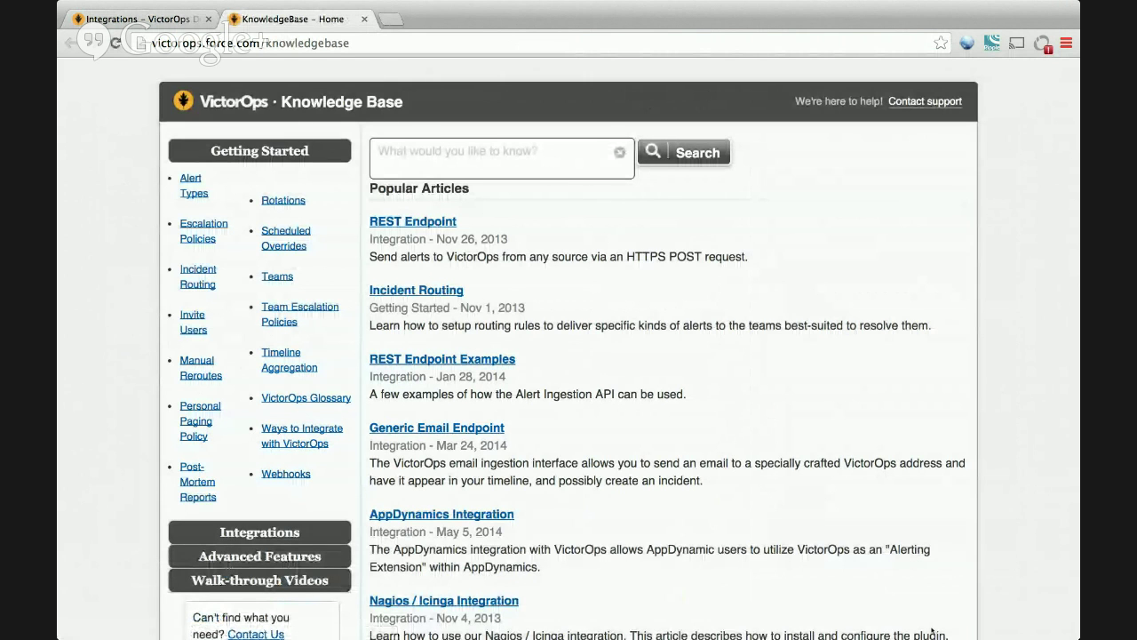
click(245, 534)
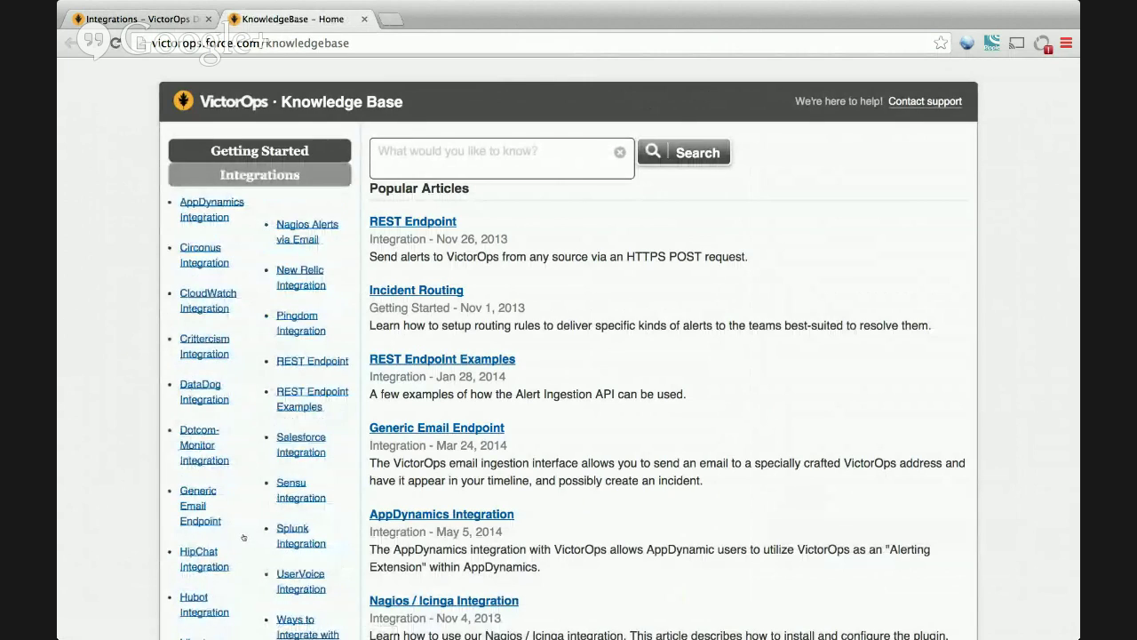
scroll(243, 536, down, 1)
scroll(244, 536, down, 2)
scroll(244, 536, up, 4)
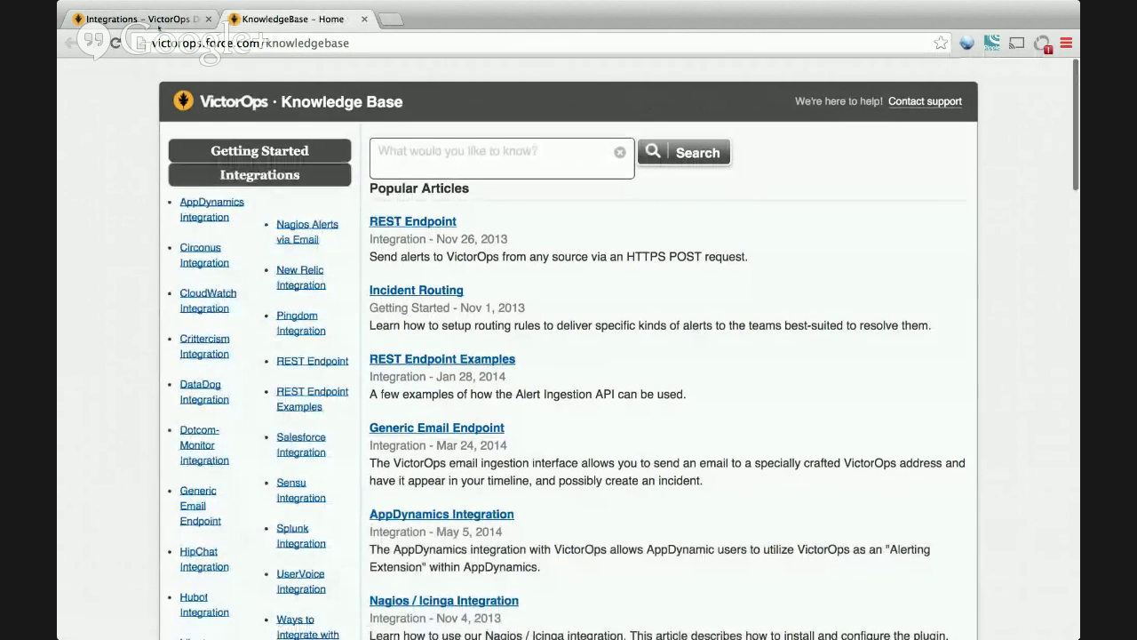
Step: Return to the portal's integrations page and review the lists of incoming alert sources and outgoing notifications
click(161, 19)
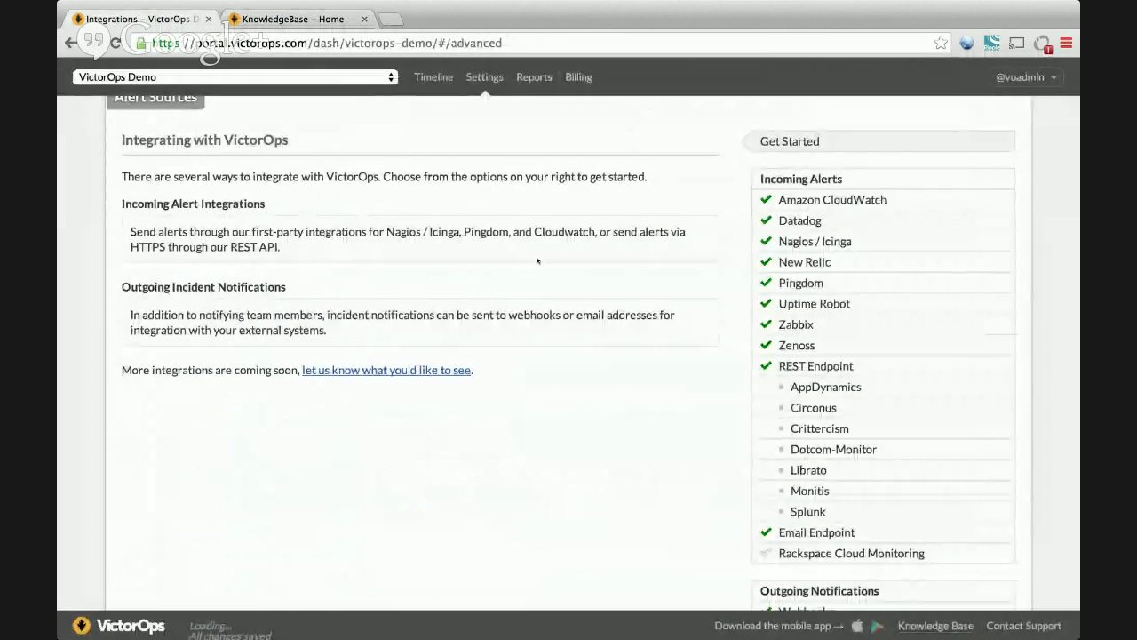
scroll(537, 260, down, 5)
scroll(537, 261, up, 5)
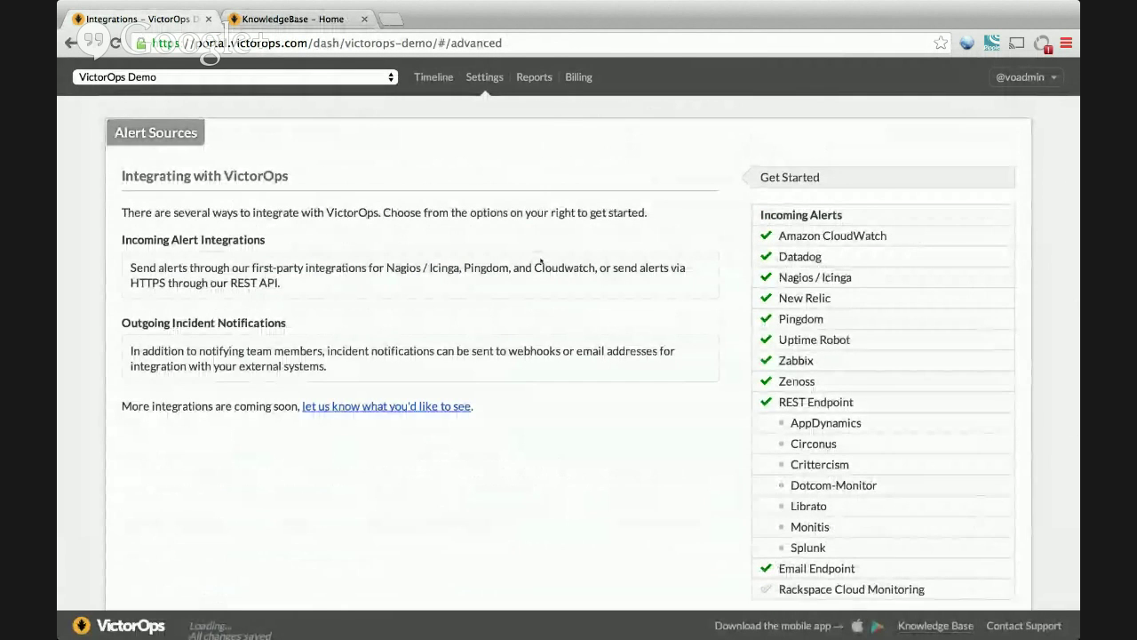
scroll(746, 364, down, 3)
scroll(746, 364, up, 1)
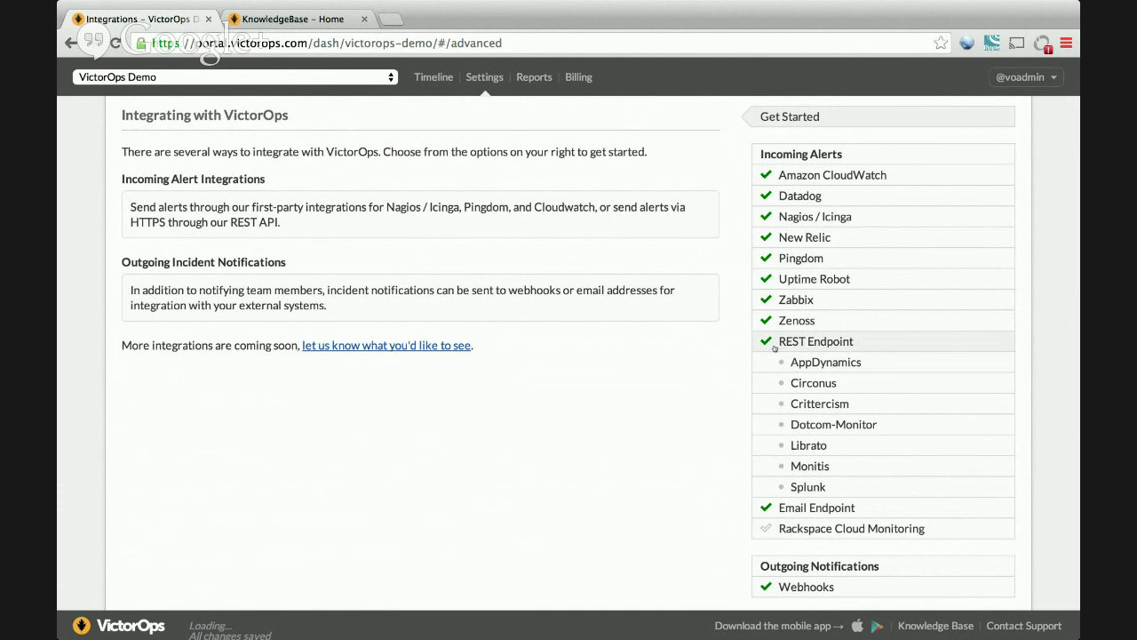
Step: Open the REST Endpoint integration and examine its Post URL, highlighting the $routing_key part
click(773, 345)
scroll(634, 443, up, 2)
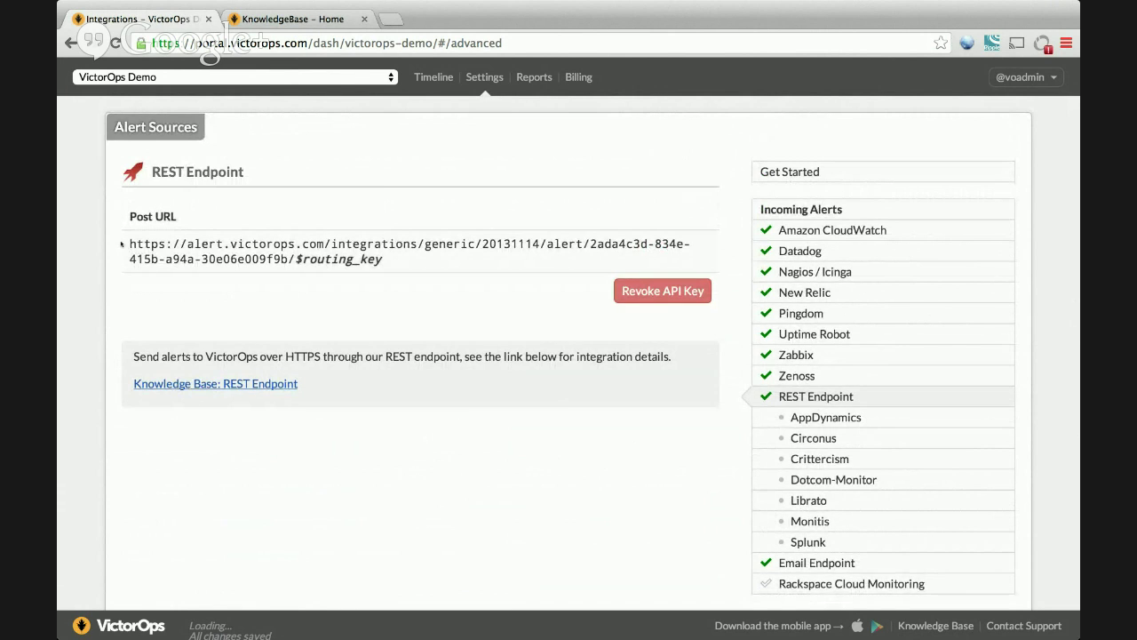
drag(128, 244, 446, 243)
triple_click(446, 246)
click(446, 248)
drag(590, 245, 442, 261)
click(293, 259)
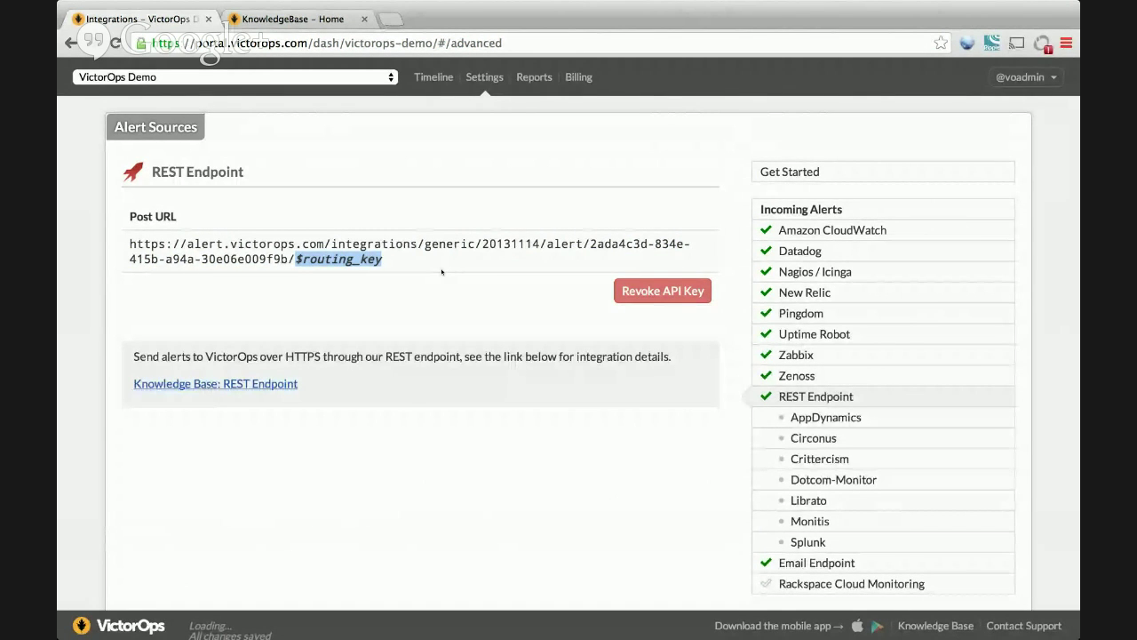
Step: Review the Incident Routing rules that map routing keys to escalation teams, and return to the REST Endpoint details
scroll(441, 272, down, 10)
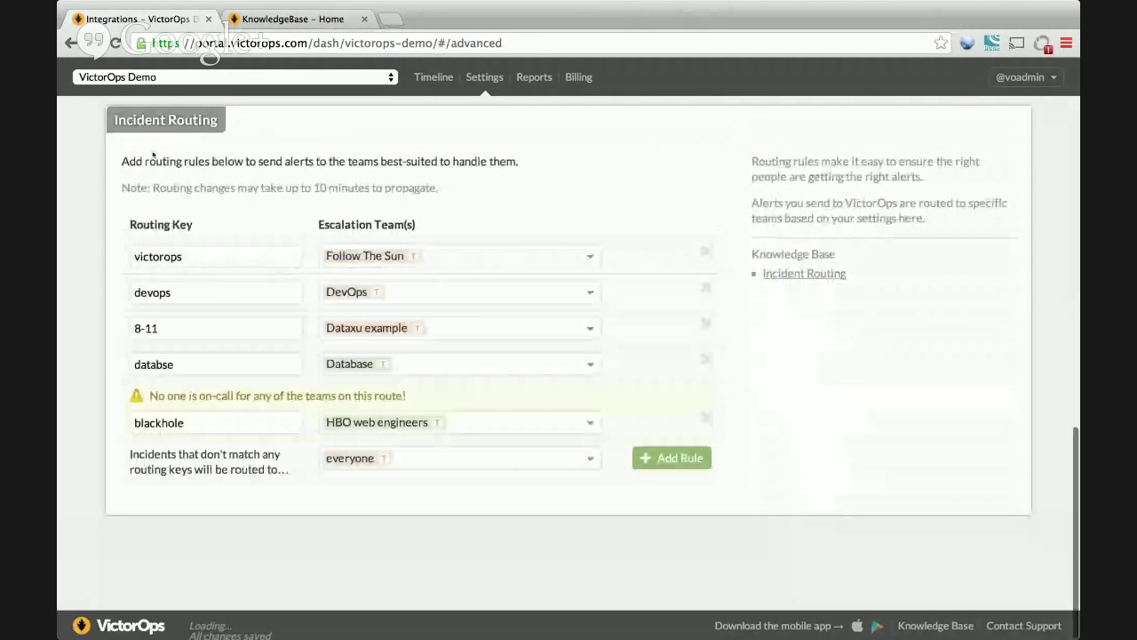
click(267, 256)
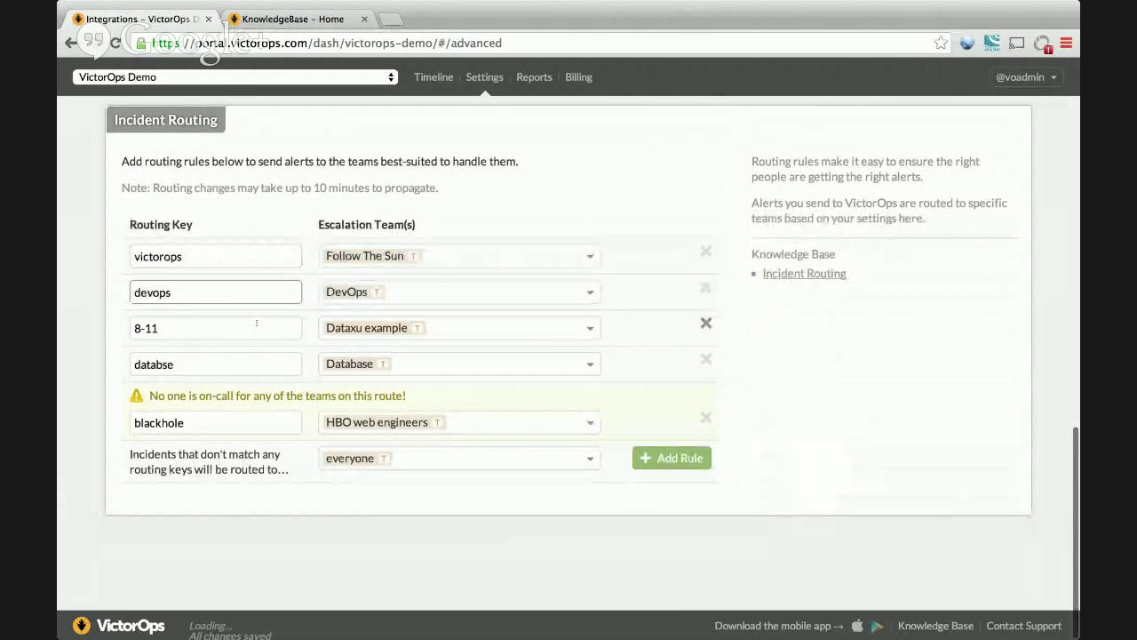
scroll(257, 326, up, 15)
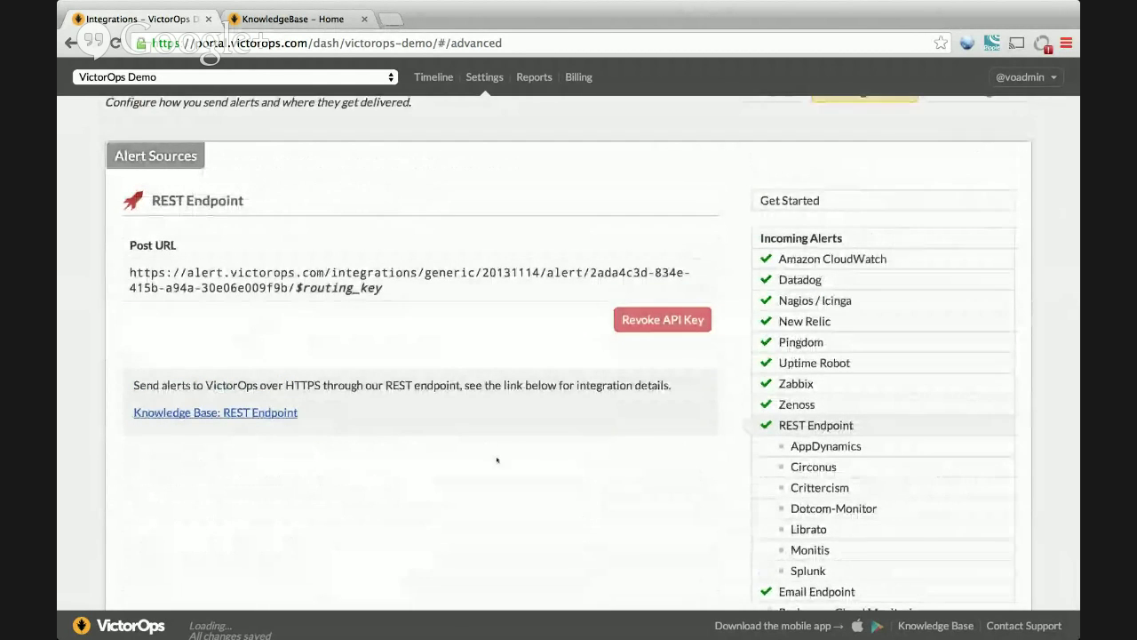
Step: Open the Email Endpoint integration and examine its alert address and the alert type choices for emails that are not parsable
scroll(498, 459, down, 2)
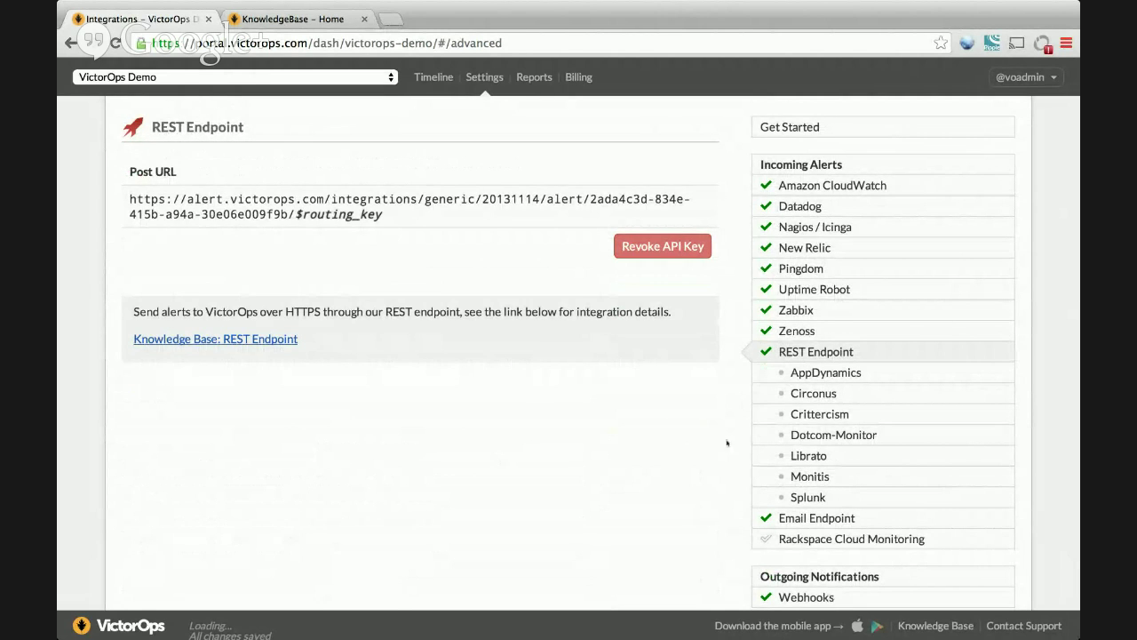
click(815, 518)
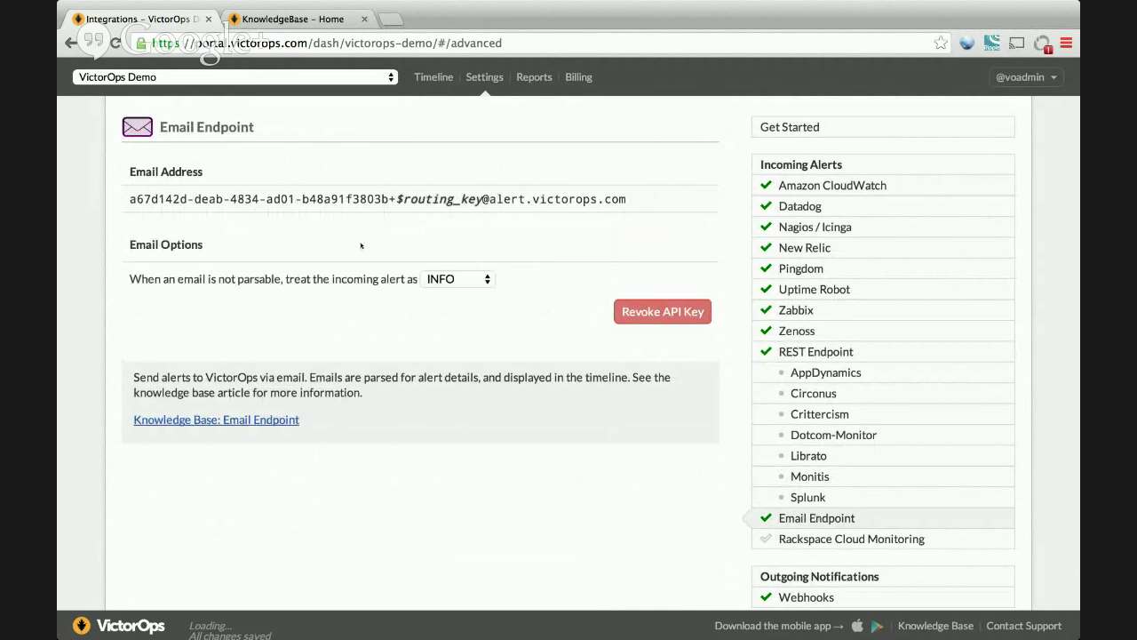
click(130, 201)
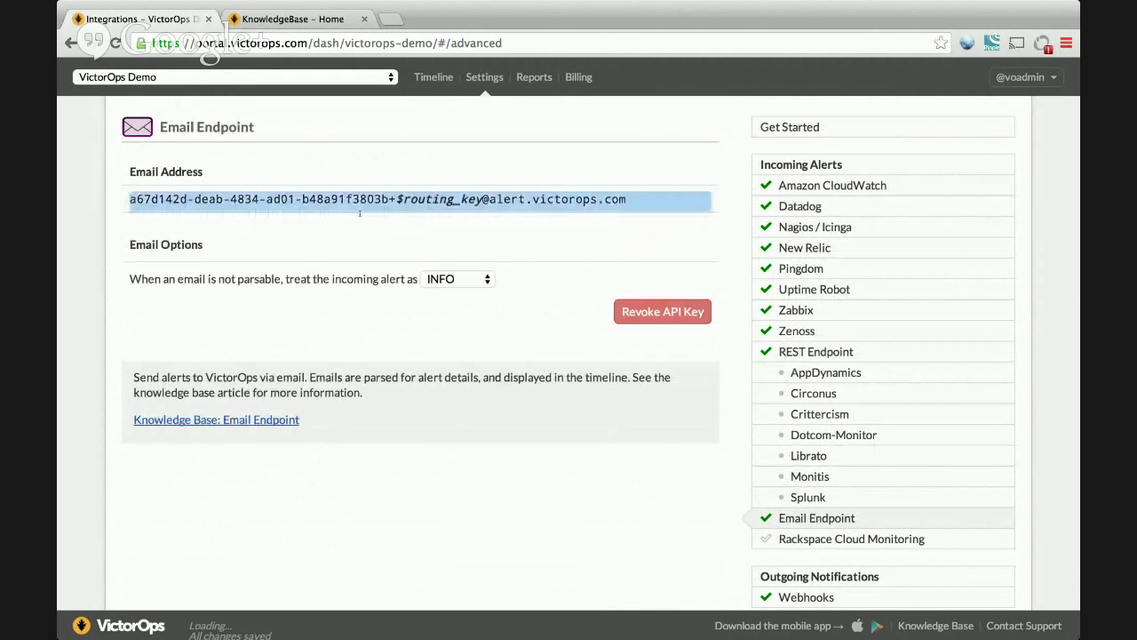
drag(130, 201, 521, 201)
click(523, 199)
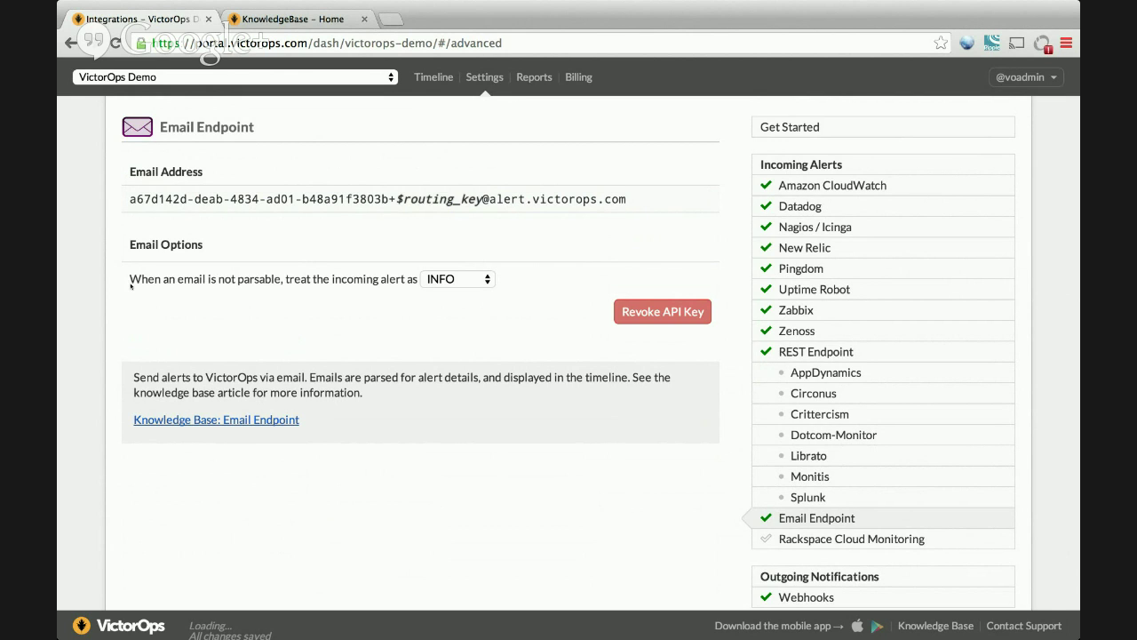
click(441, 281)
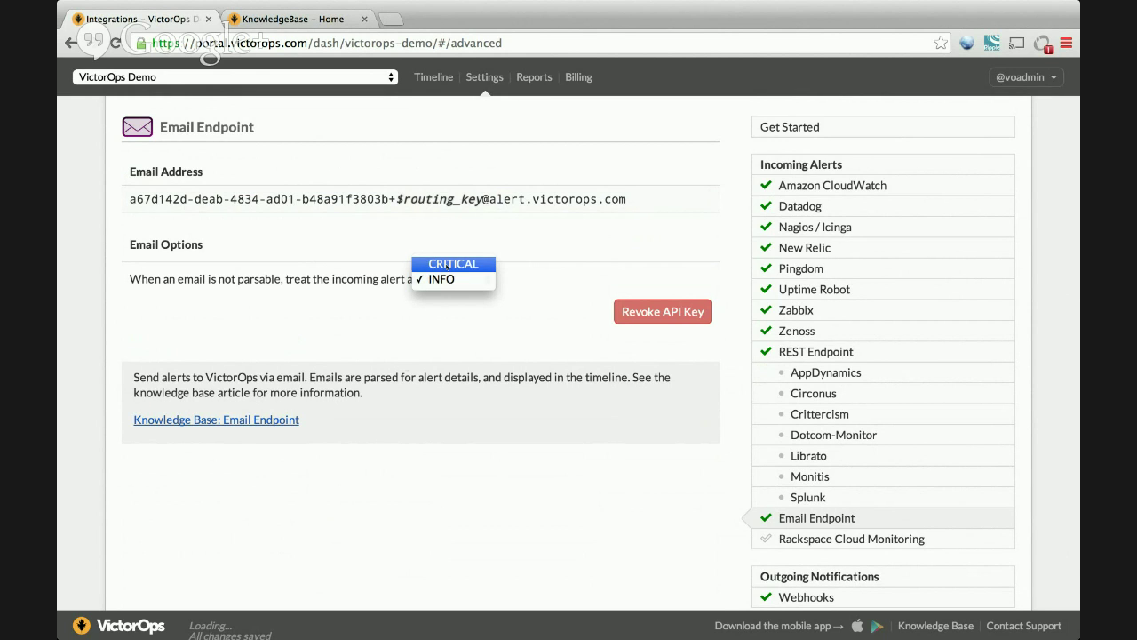
click(447, 326)
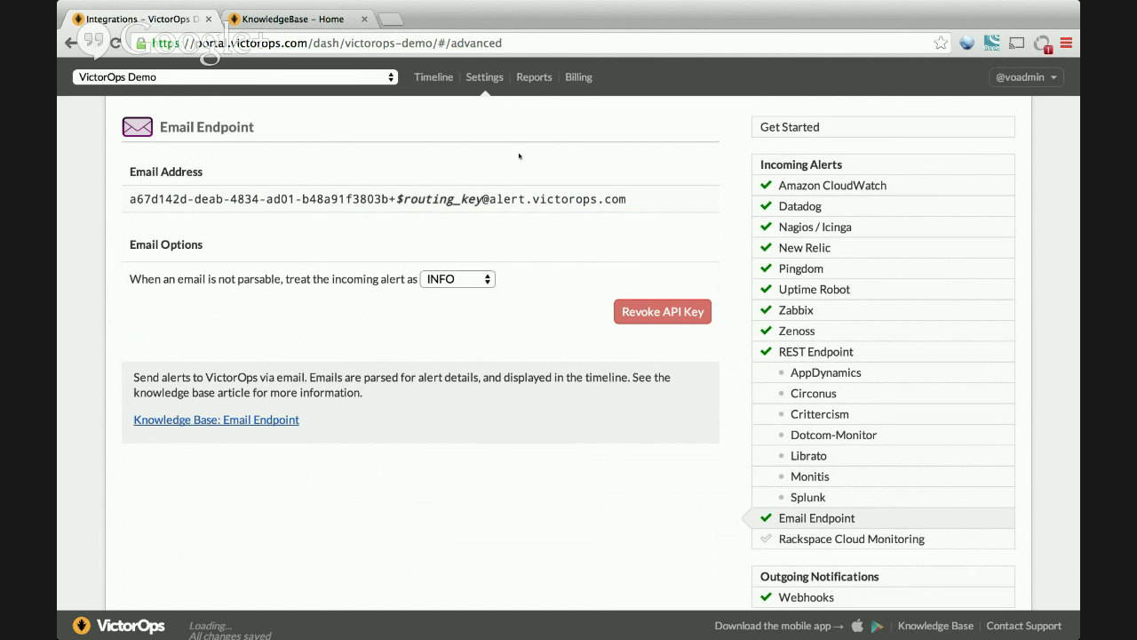
Step: Open the Incident Frequency report and examine its chart of the most notifying systems
click(536, 77)
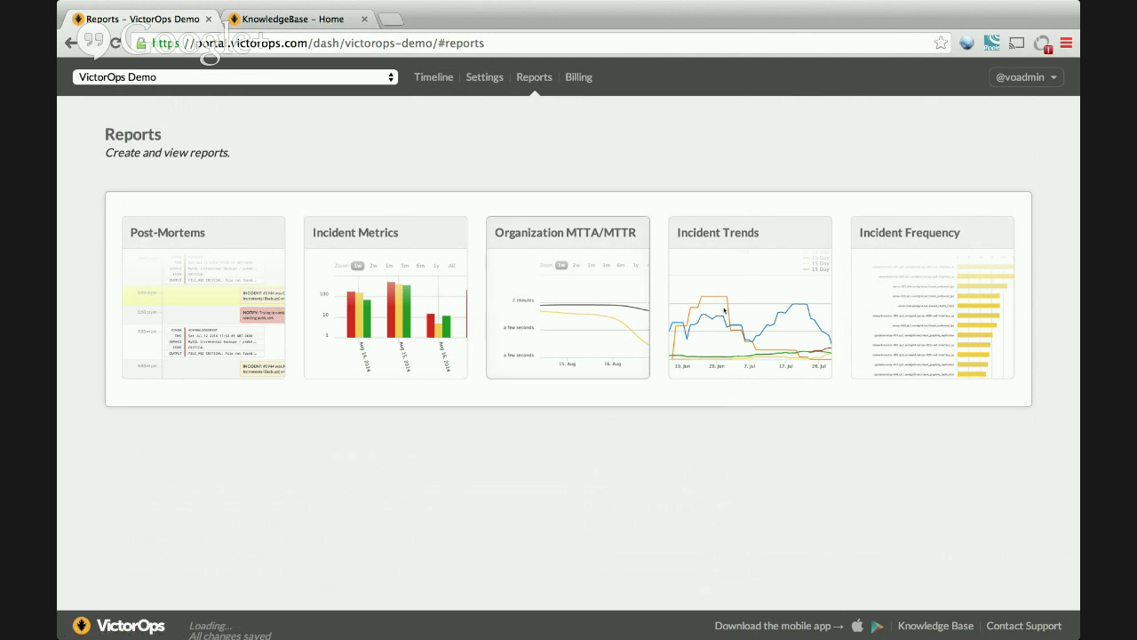
click(859, 285)
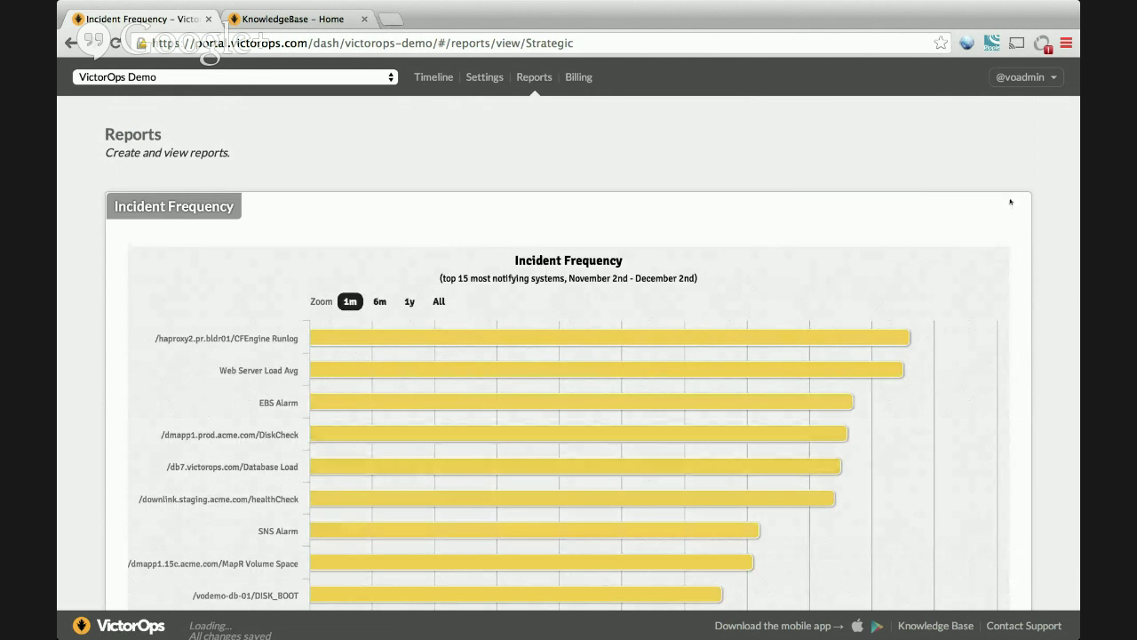
scroll(1022, 164, down, 5)
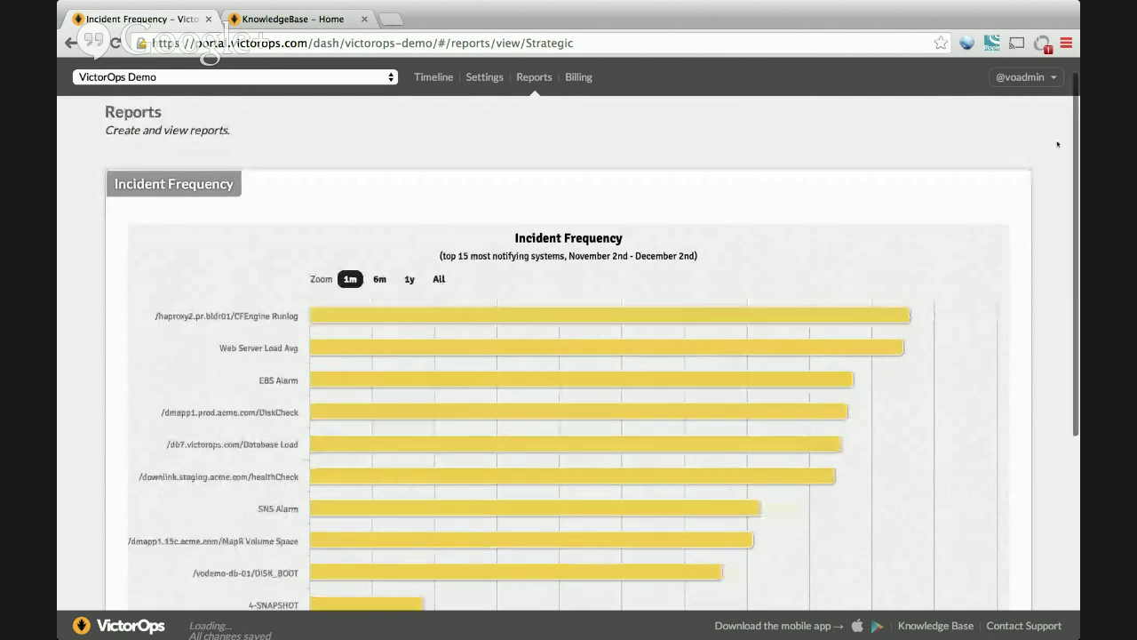
scroll(1057, 144, down, 2)
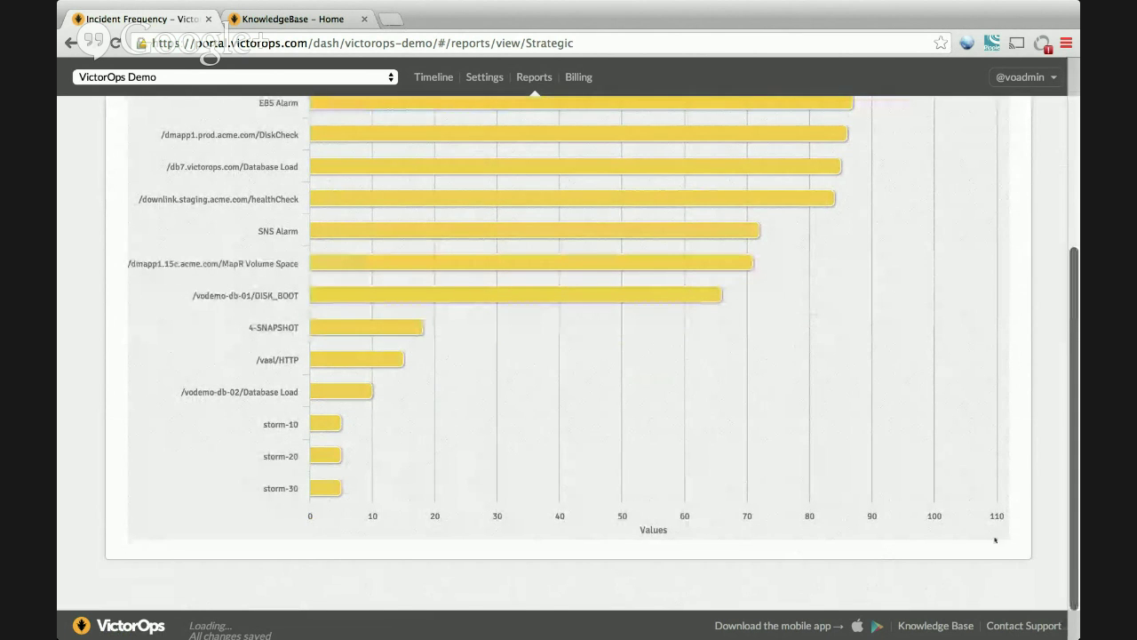
scroll(1002, 533, up, 5)
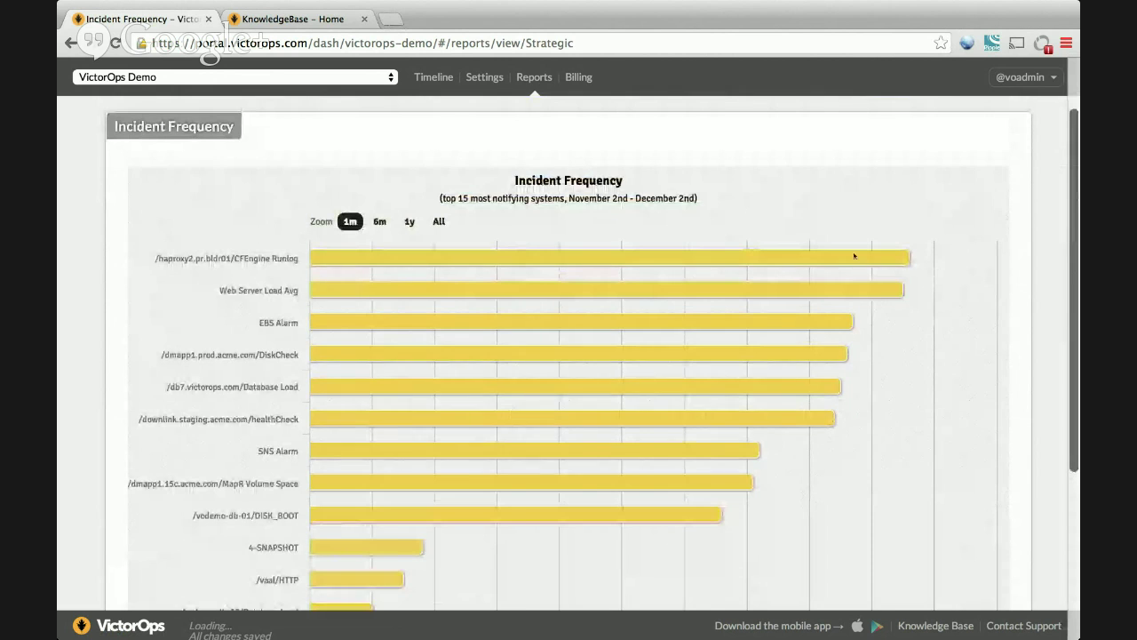
Step: Inspect the alert details of a bar in the Incident Frequency chart and view the most notifying systems over six months
mouse_move(853, 259)
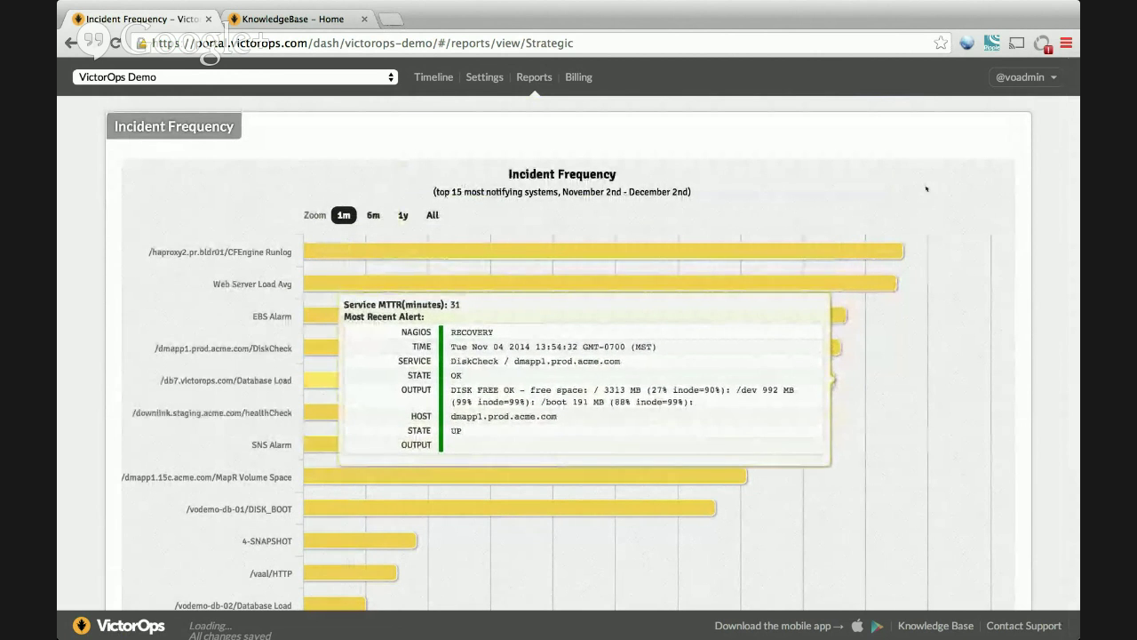
click(373, 215)
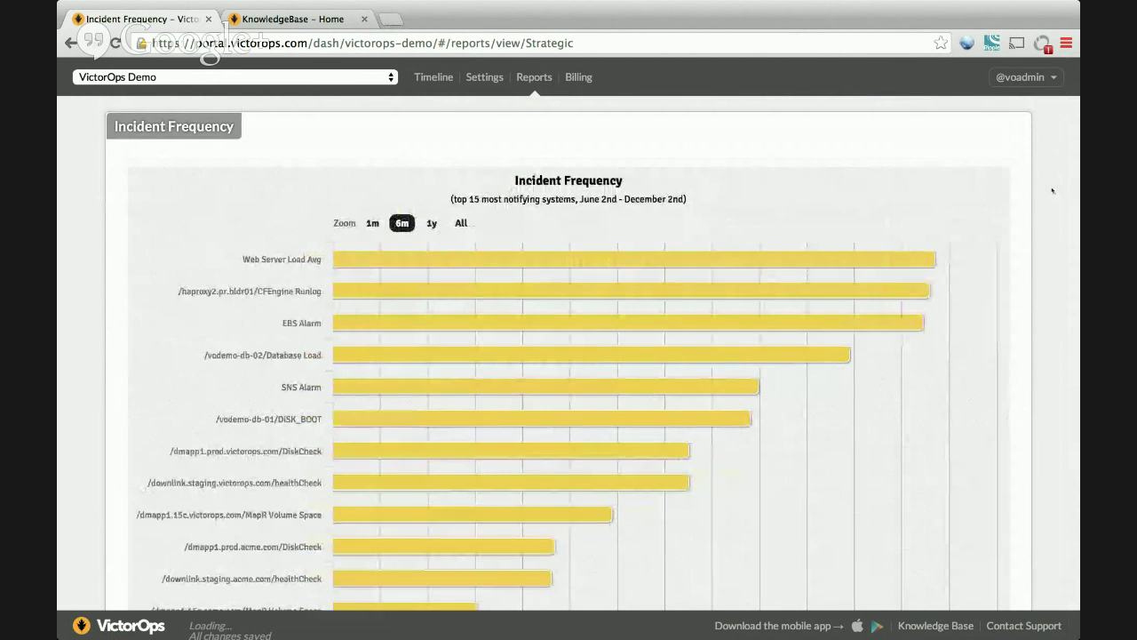
scroll(1053, 191, down, 5)
scroll(1053, 191, up, 5)
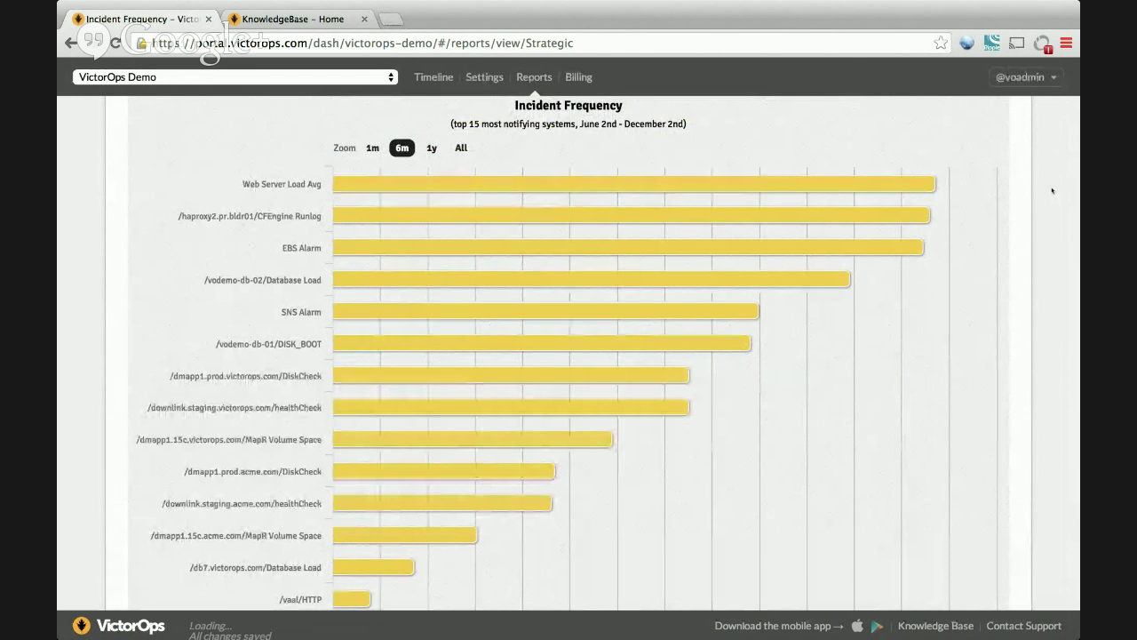
Step: Go back to the reports overview, open Post-Mortem Reports and start a new report titled "Report for Demo"
scroll(1052, 190, left, 5)
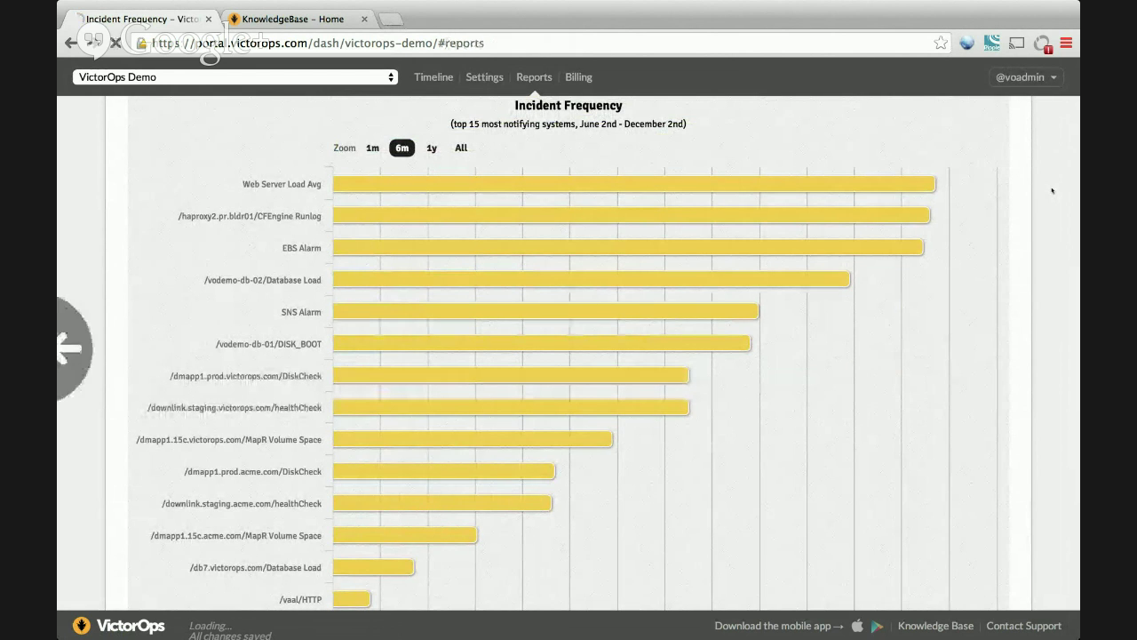
click(227, 260)
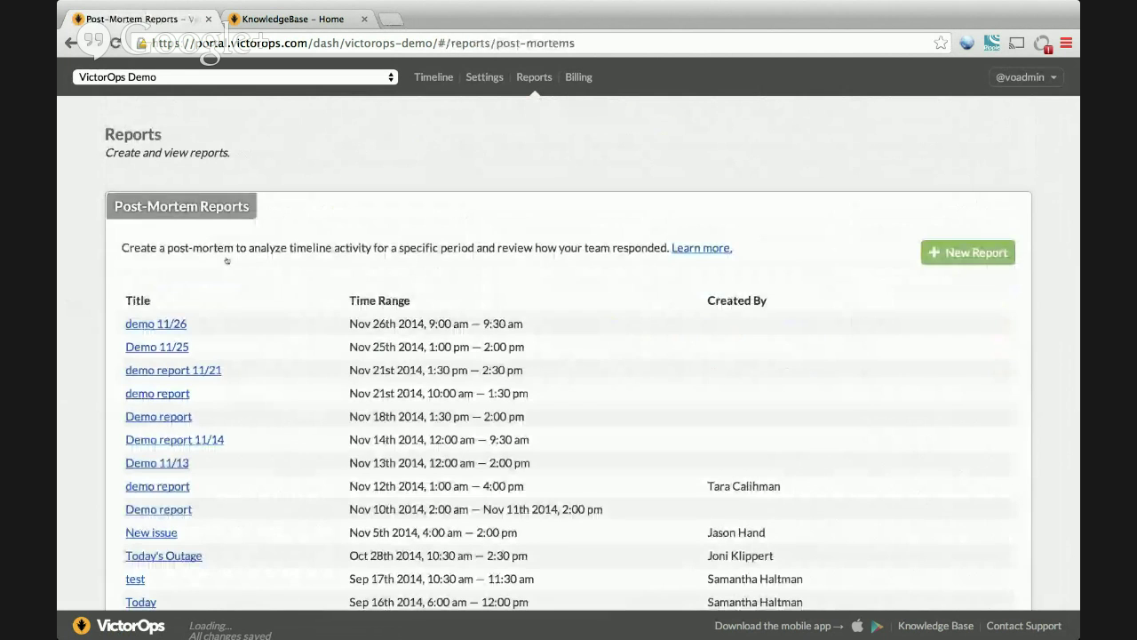
click(967, 253)
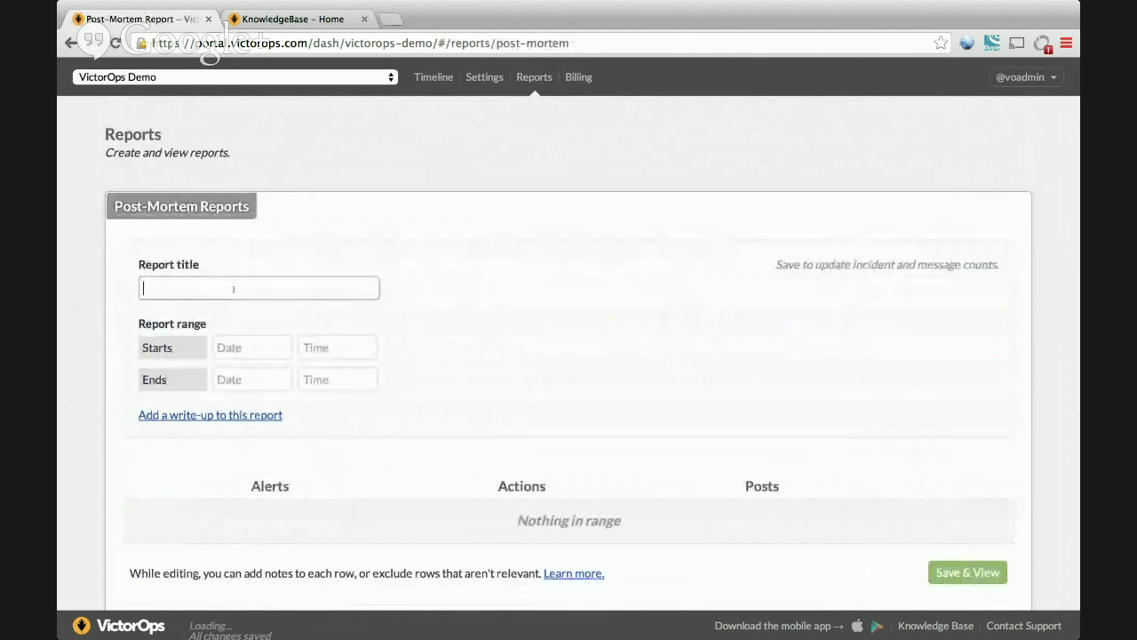
text(Rep)
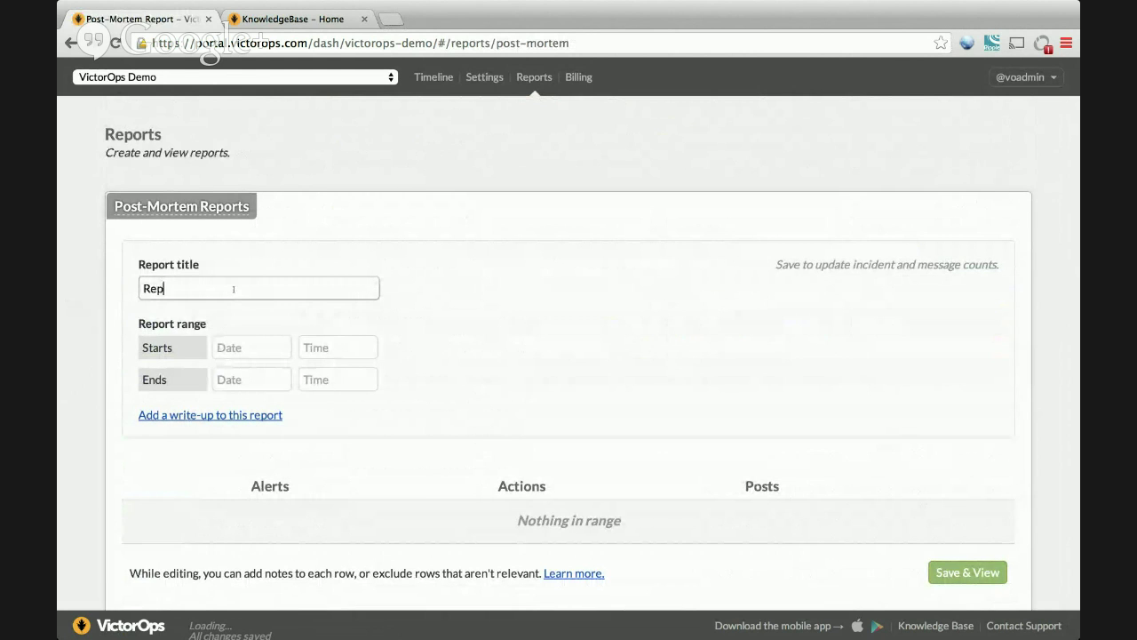
text(ort for Demo)
Step: Set the report range to start Dec 2, 2014 at 12:00pm and end Dec 2, 2014 at 2:00pm
click(234, 349)
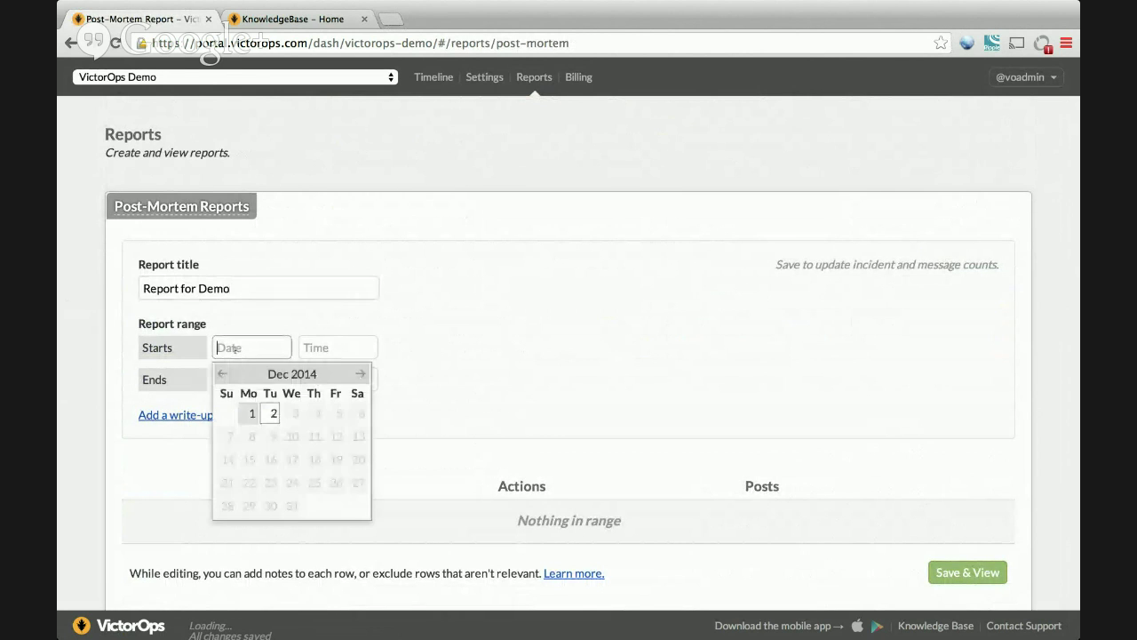
click(271, 414)
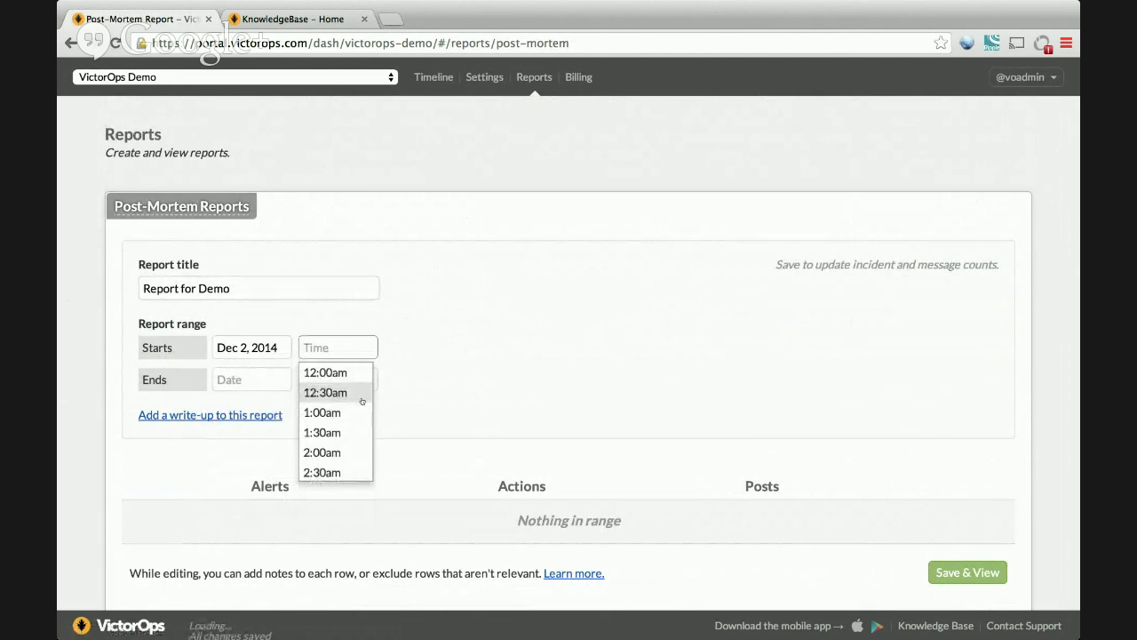
scroll(361, 400, down, 8)
scroll(362, 401, down, 4)
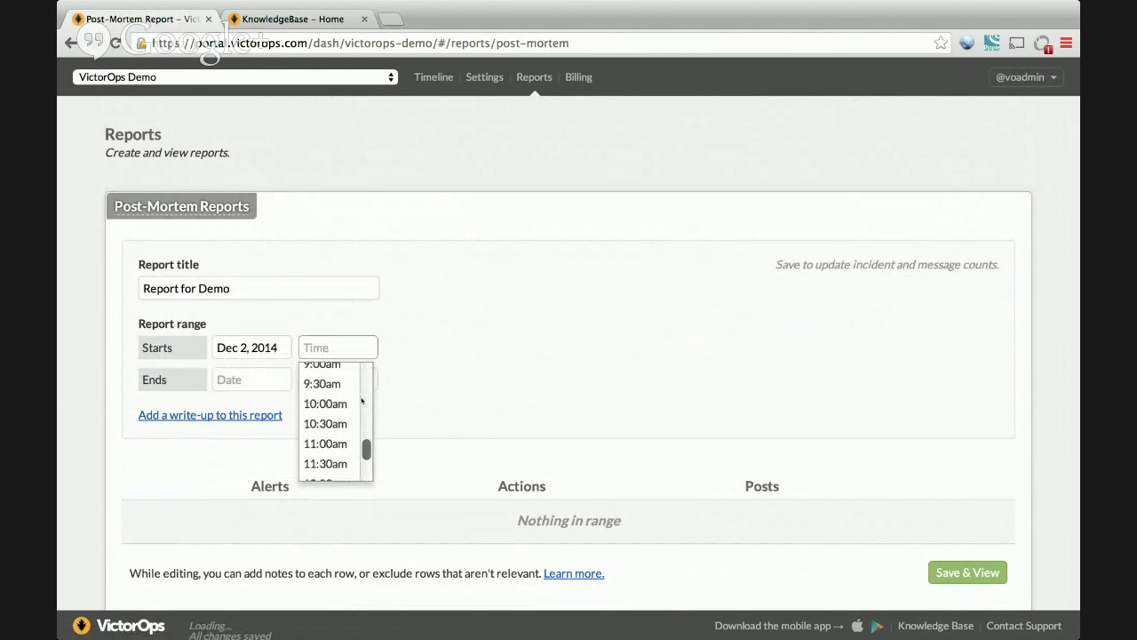
click(344, 439)
click(261, 383)
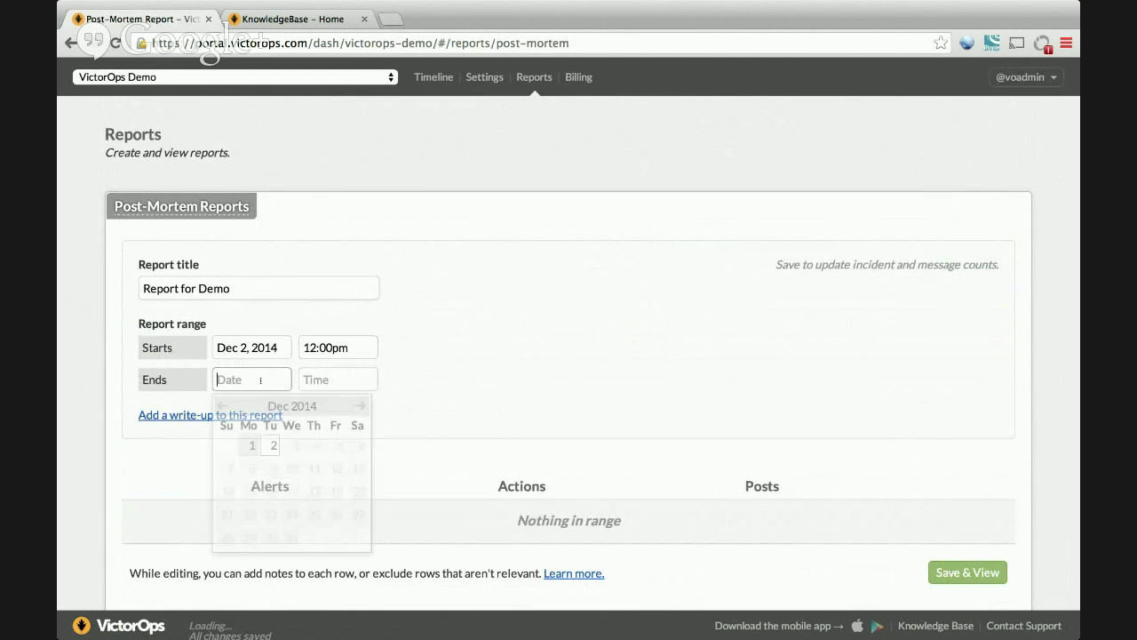
click(271, 447)
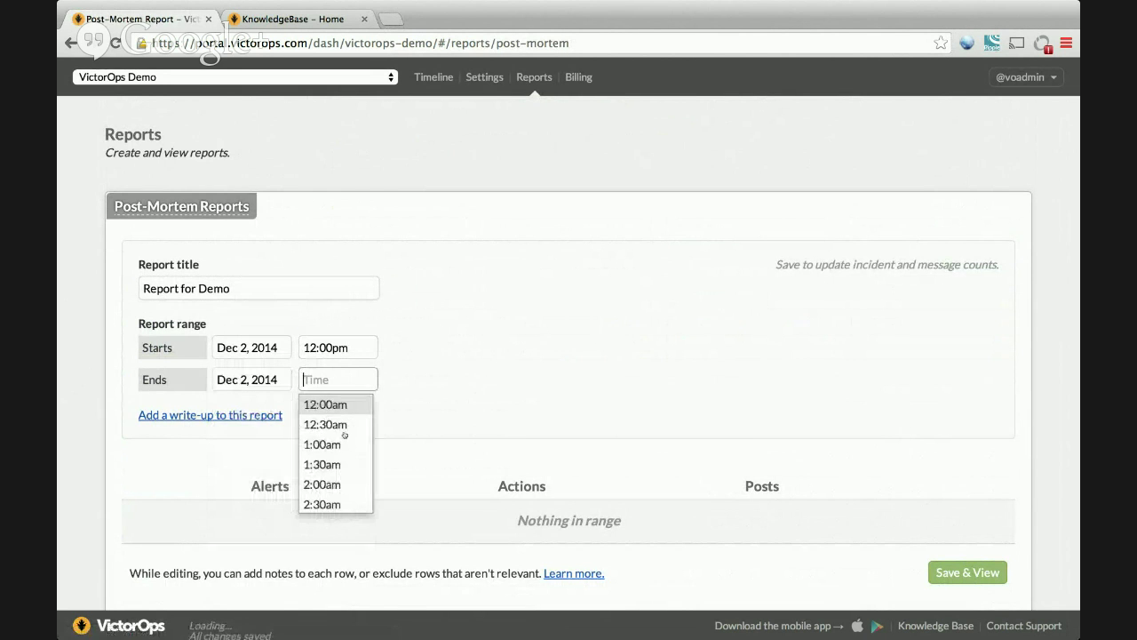
scroll(344, 435, down, 5)
click(338, 247)
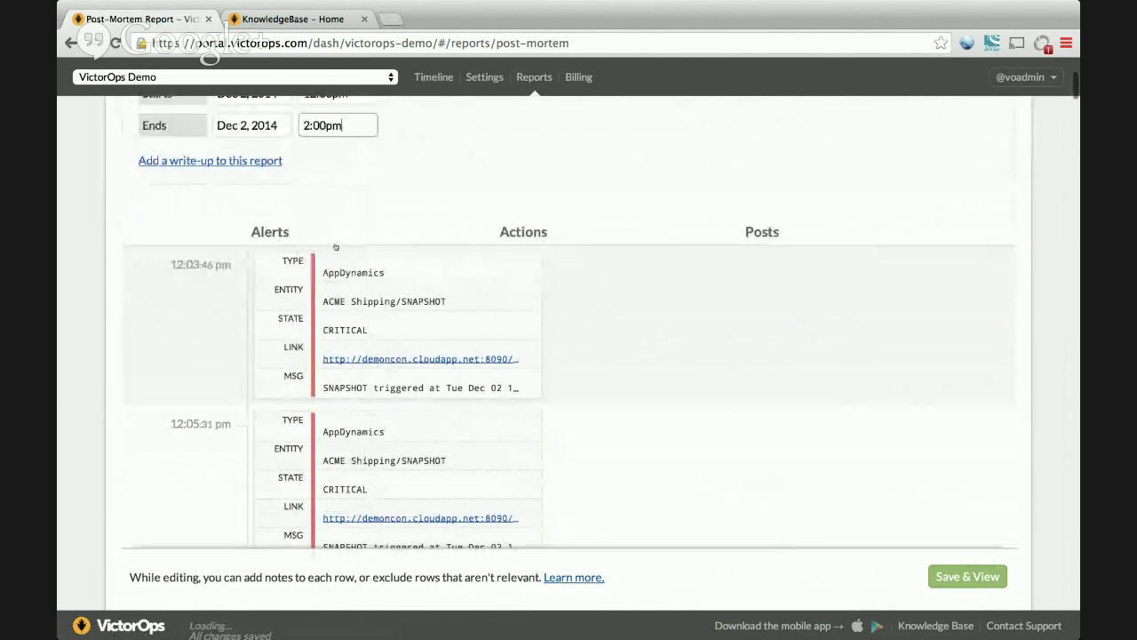
Step: Add a report write-up reading "A bunch of things broke!" and, after a blank line, "This is how we fixed them."
click(214, 162)
scroll(436, 142, up, 2)
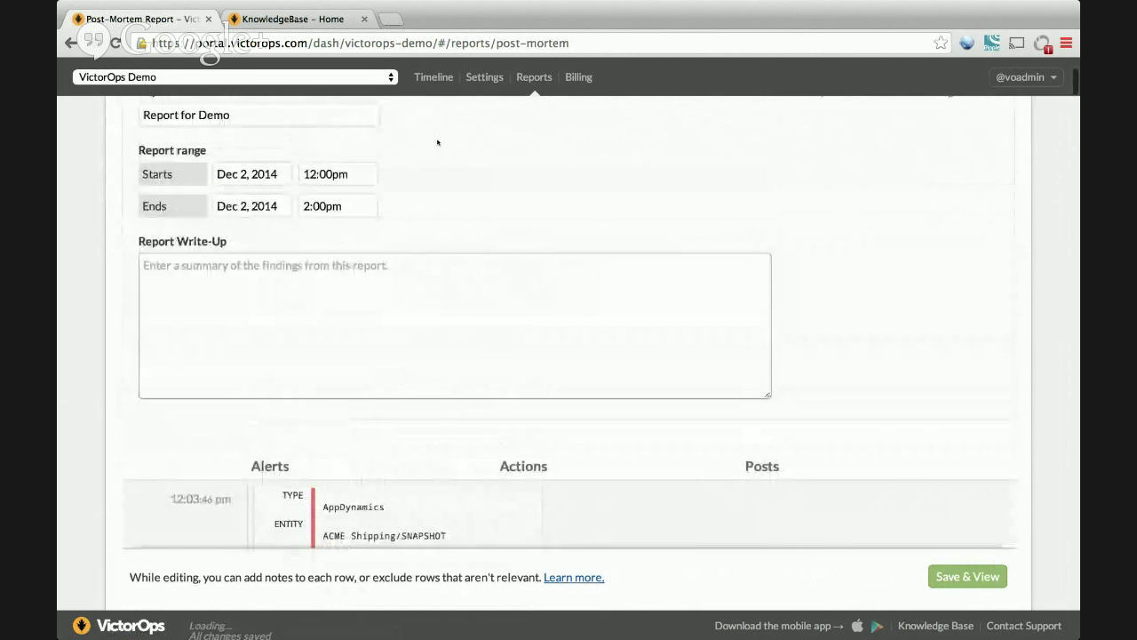
text(A bu)
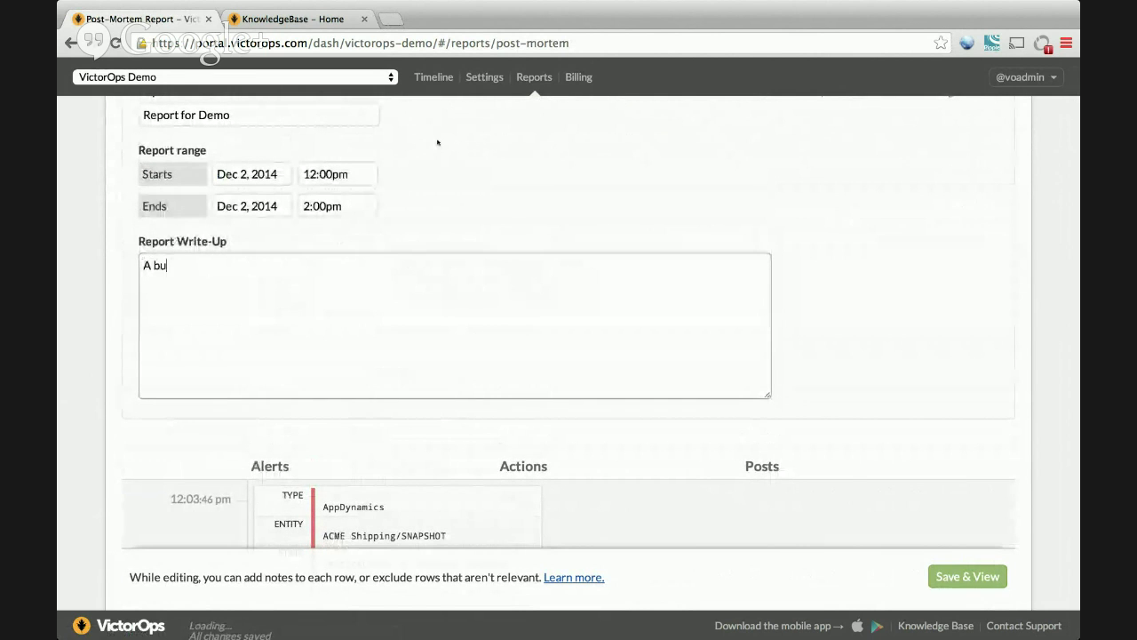
text(nch of things b)
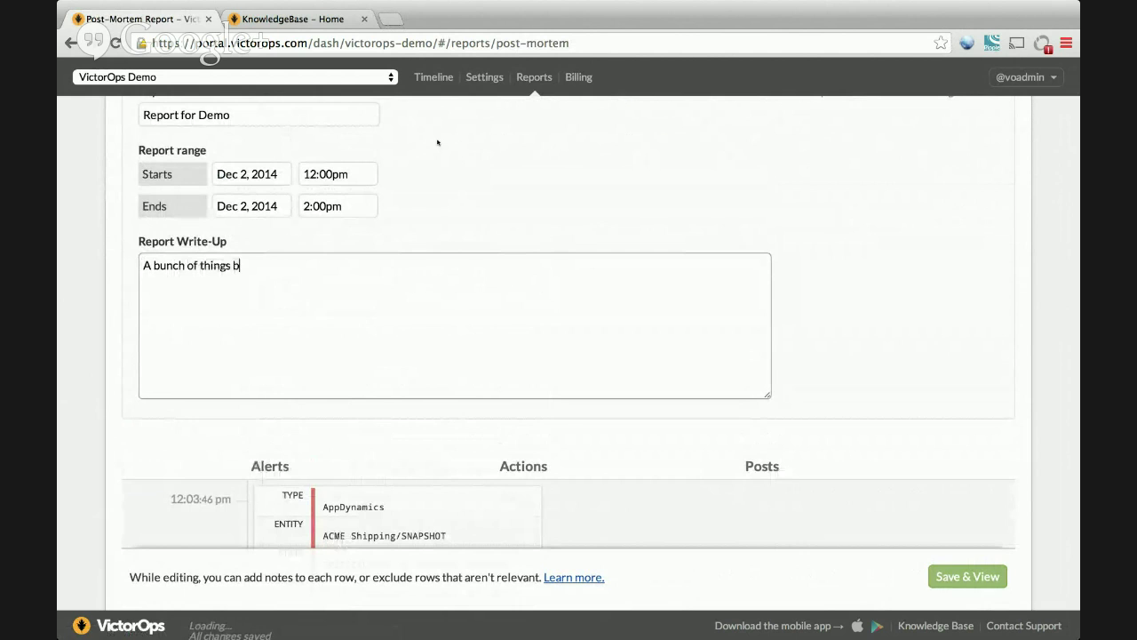
text(roke!)
key(Return)
key(Return)
text(THis i)
key(BackSpace)
key(BackSpace)
key(BackSpace)
key(BackSpace)
key(BackSpace)
text(his is how we fi)
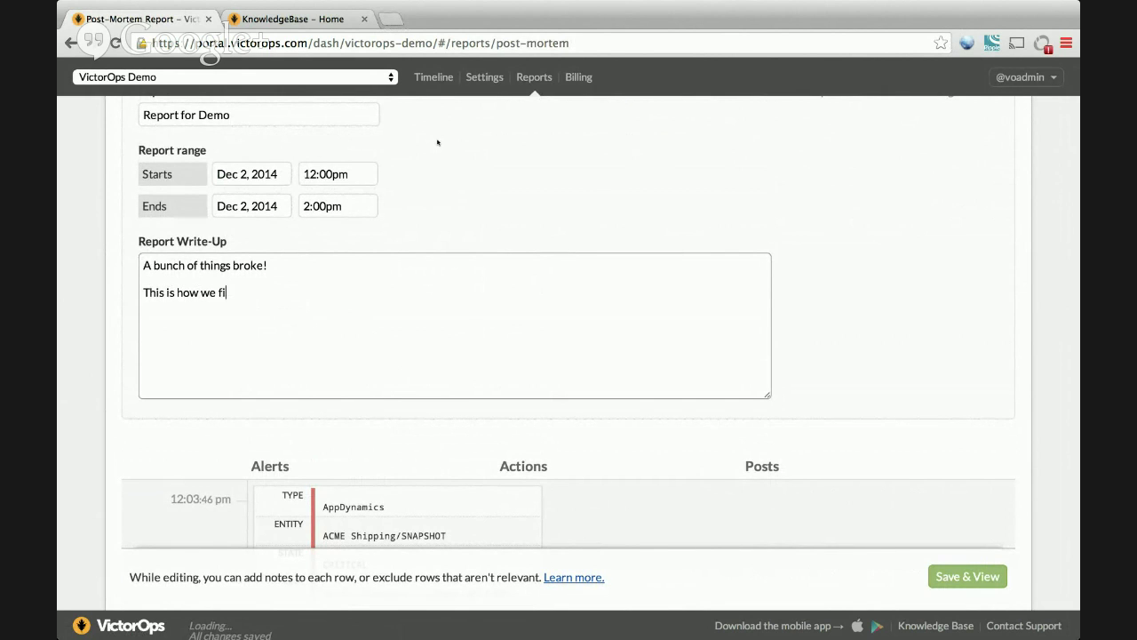
text(xed them.)
Step: Exclude the first five alert rows from the report, from 12:03:46 pm through 12:06:02 pm
scroll(437, 142, down, 2)
scroll(437, 142, down, 2)
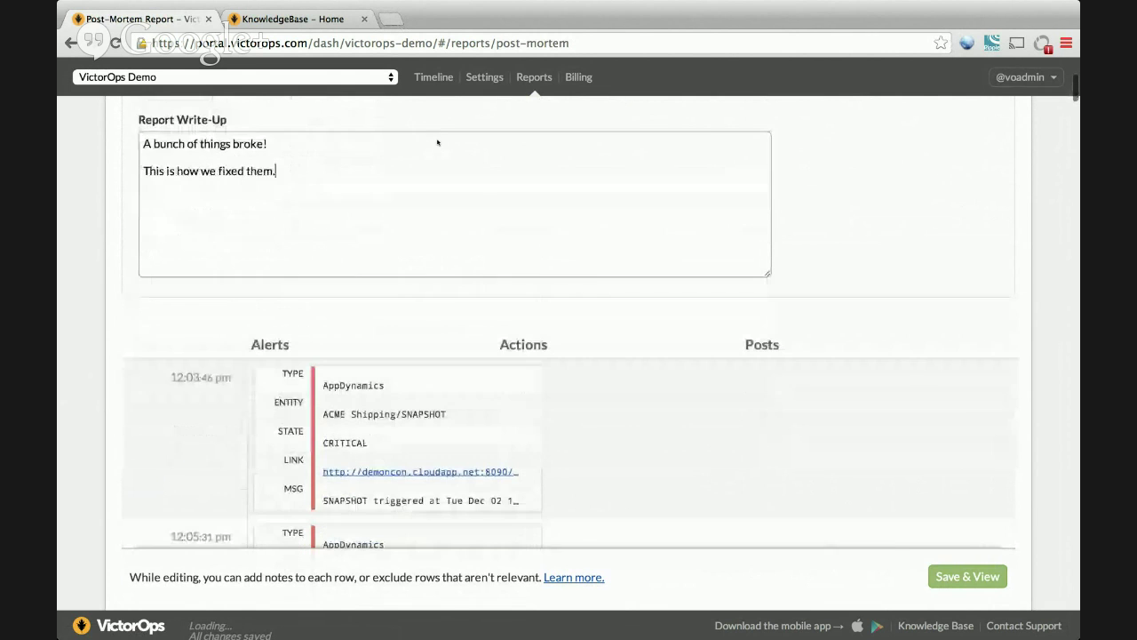
mouse_move(184, 432)
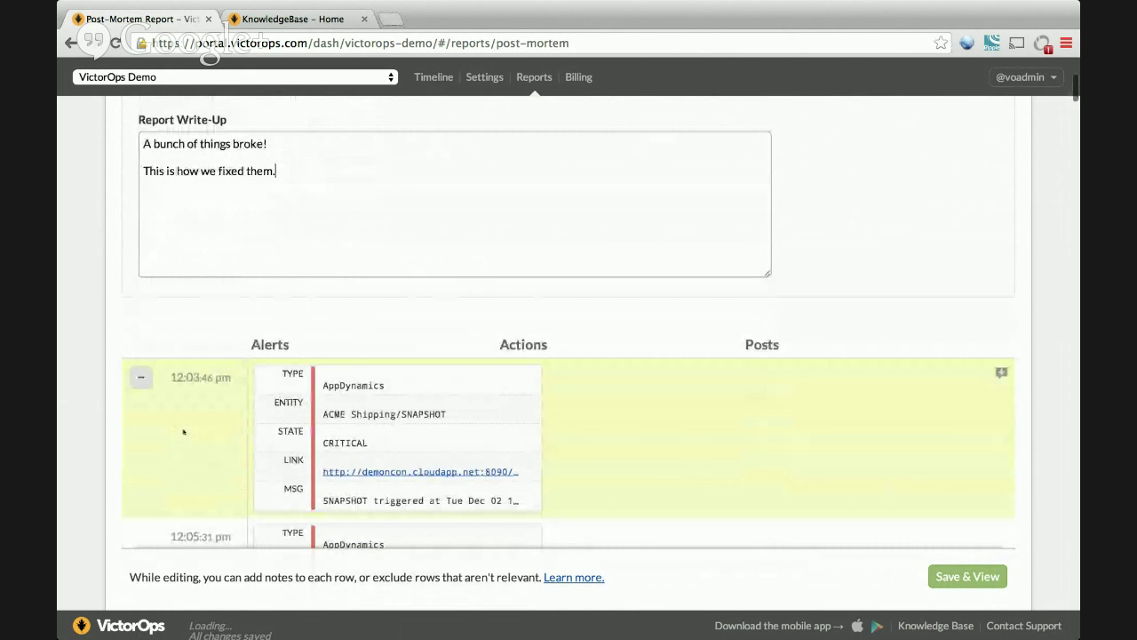
click(142, 378)
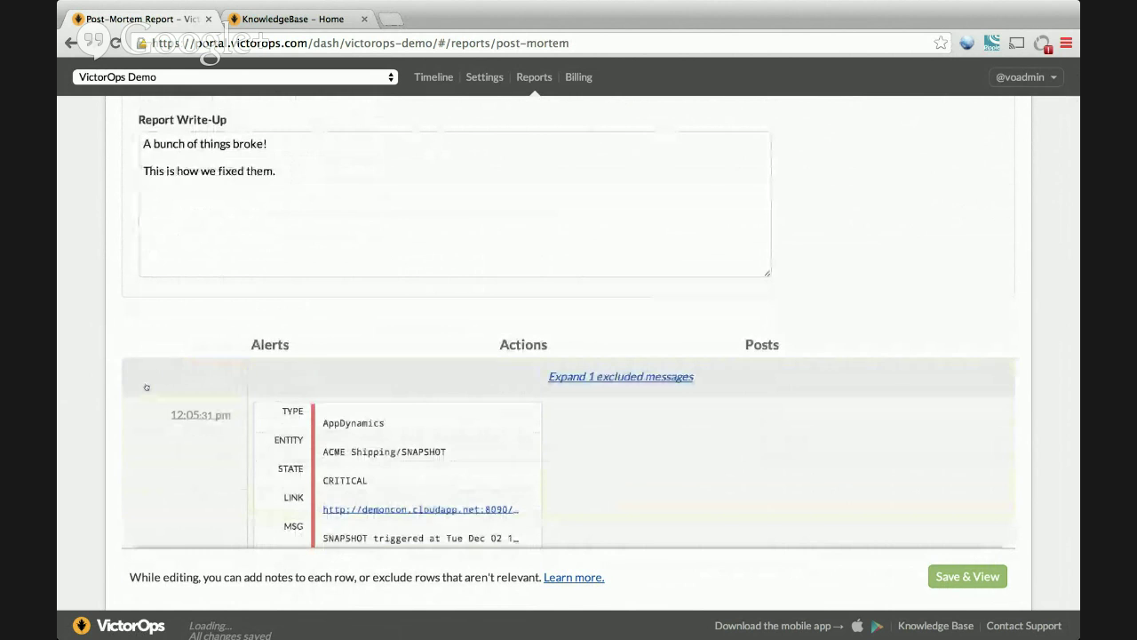
scroll(147, 388, down, 3)
click(141, 299)
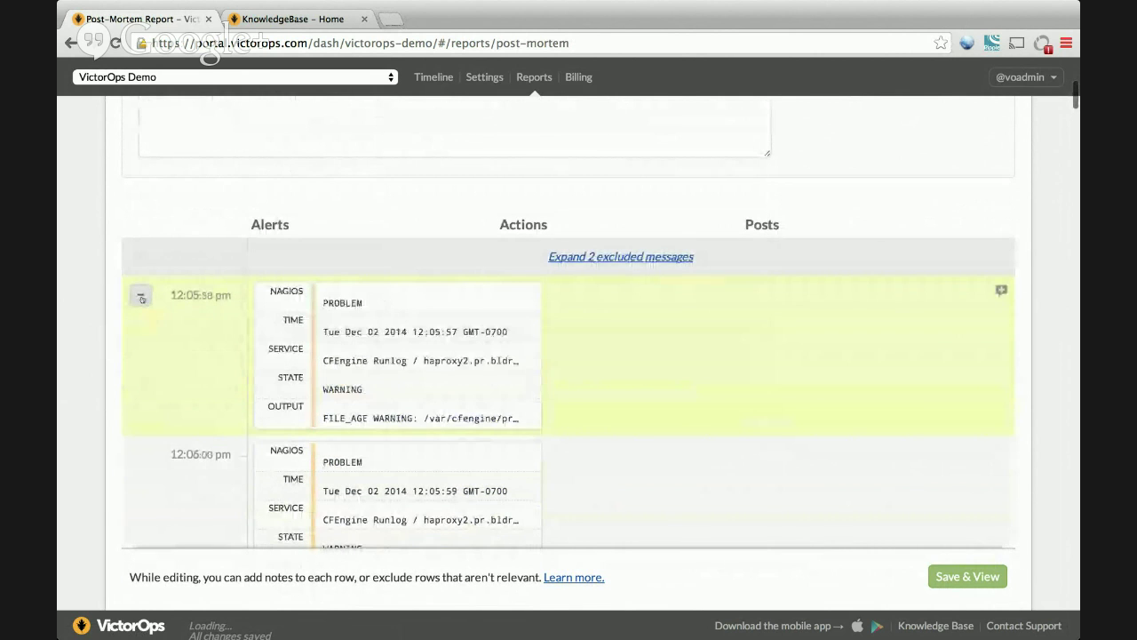
click(141, 299)
click(142, 299)
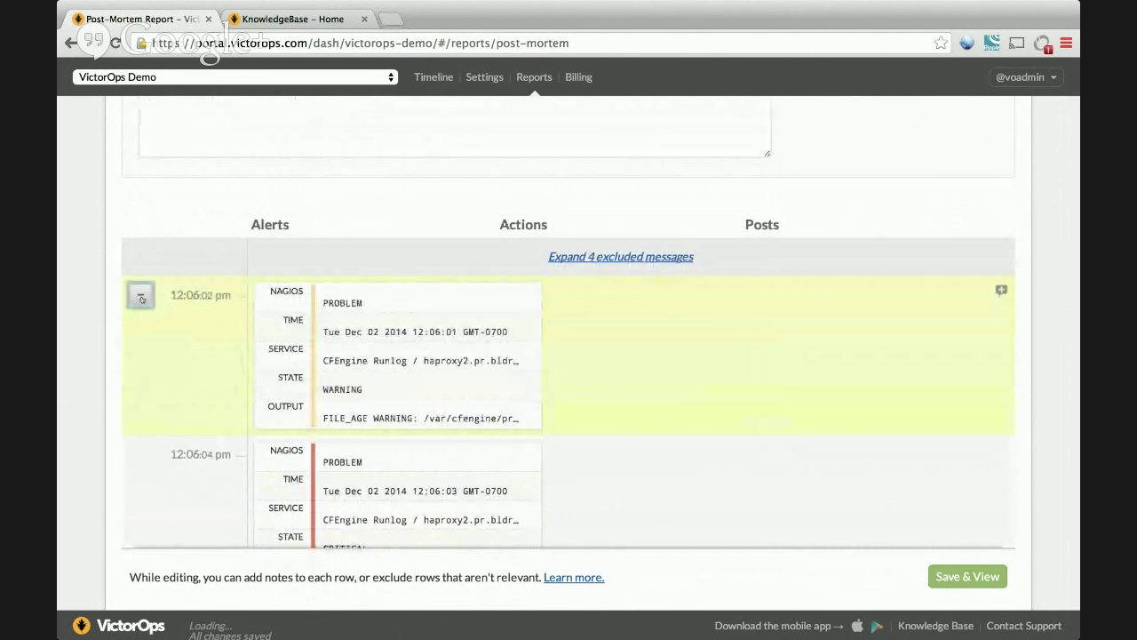
click(141, 299)
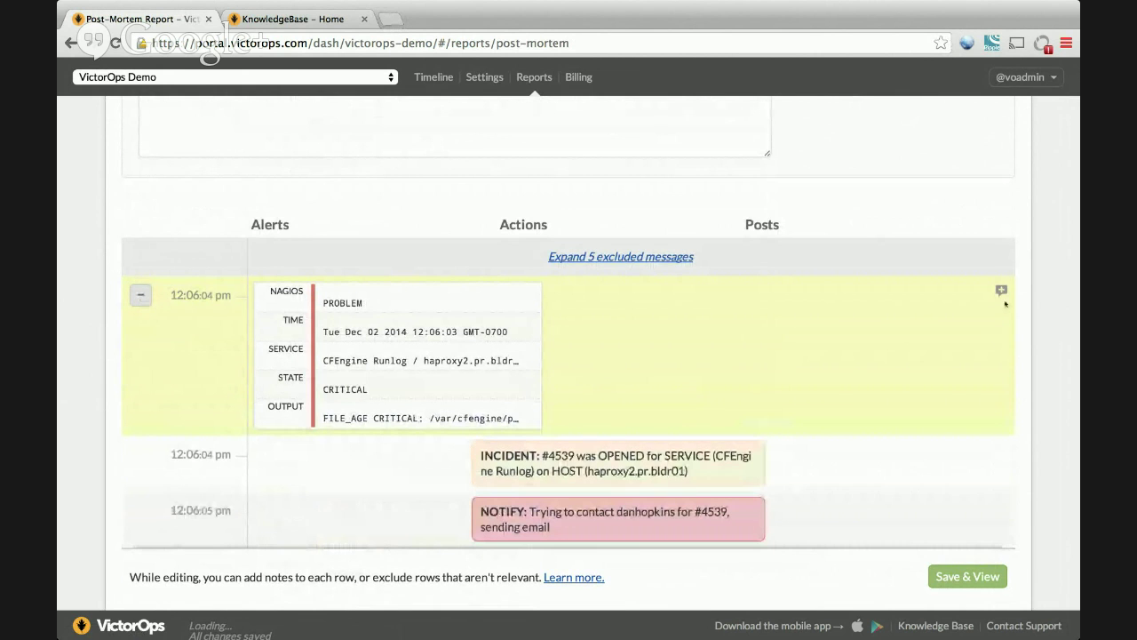
Step: Add the note "This started the outage" to the critical CFEngine Runlog alert at 12:06:04 pm
click(1001, 289)
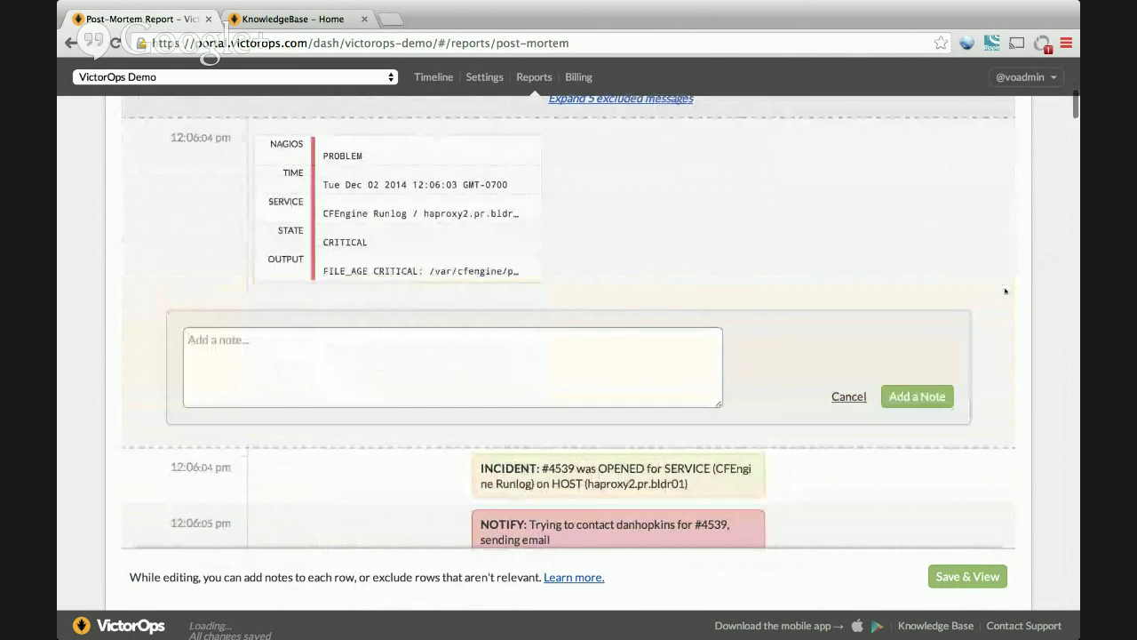
text(This started the outage)
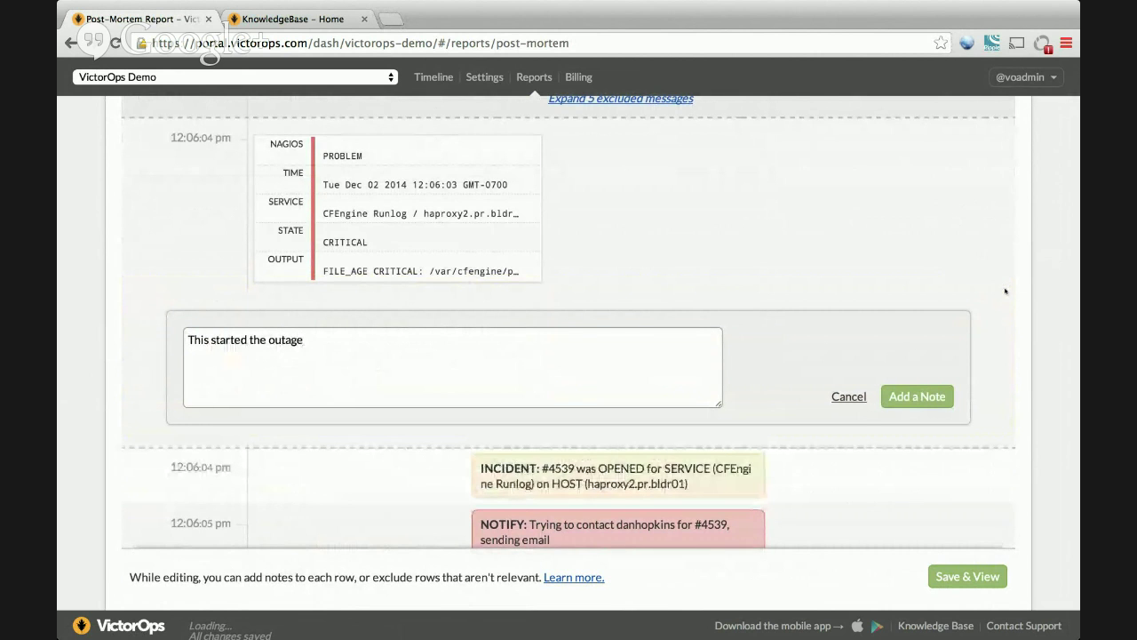
click(918, 406)
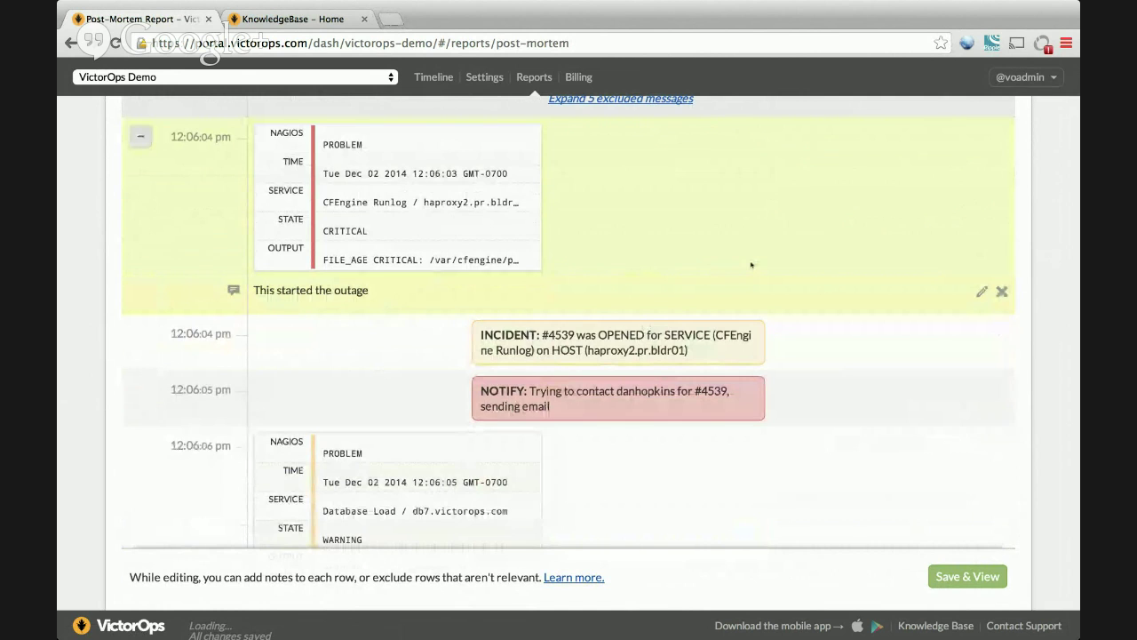
Step: Exclude the incident #4539 opened row and add a note to the 12:06:05 pm notification stating who woke up here
scroll(751, 264, down, 2)
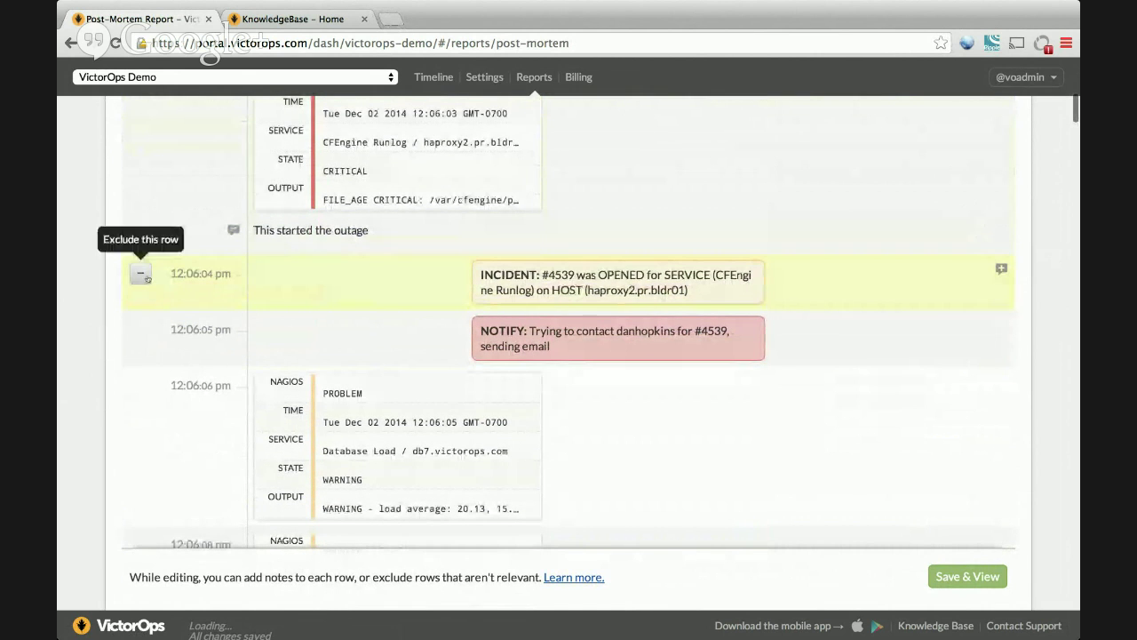
click(140, 273)
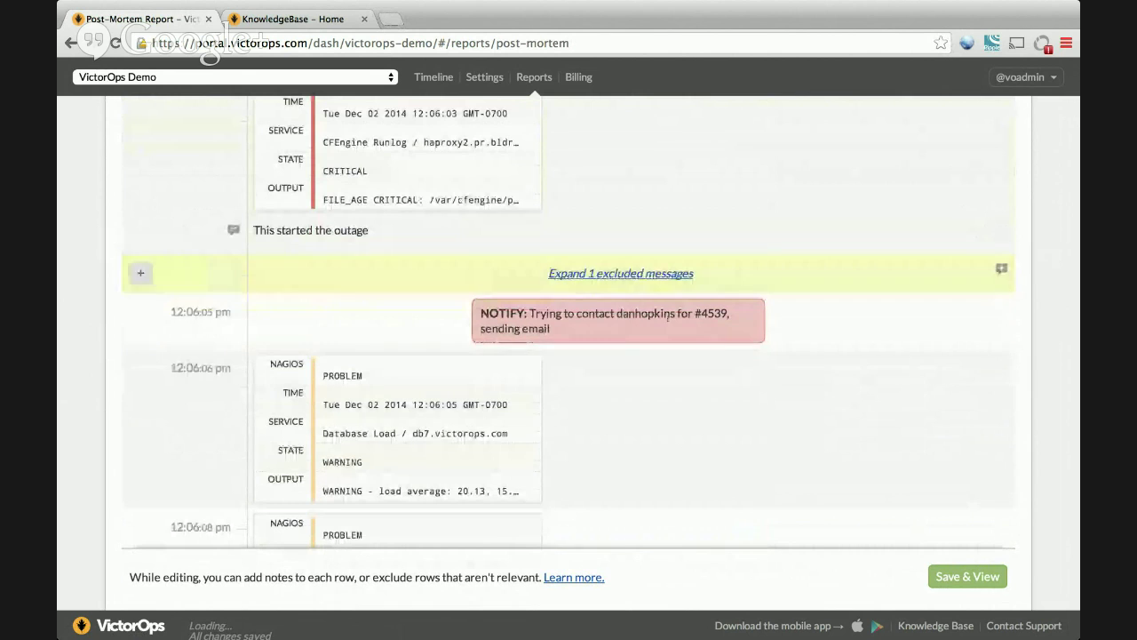
click(1001, 307)
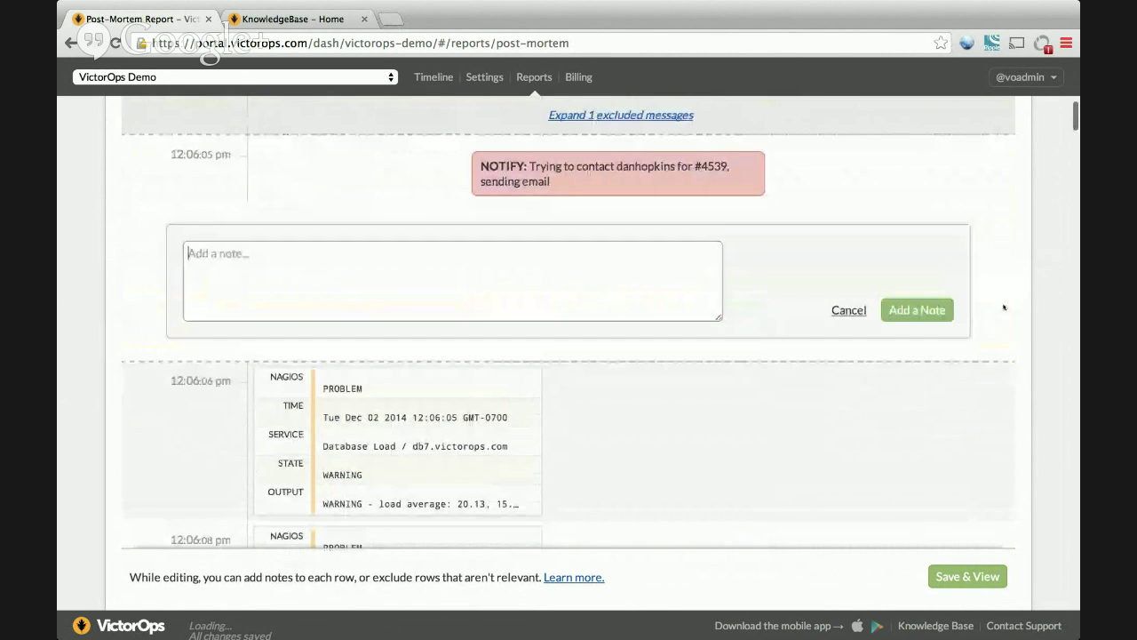
text(Dan woke up here)
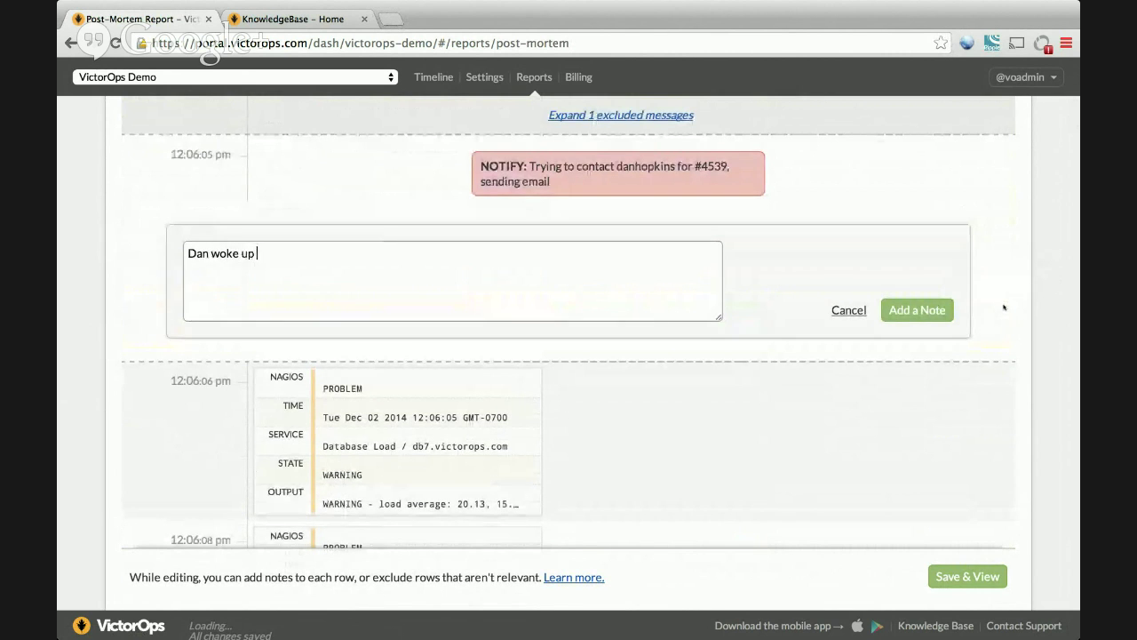
click(940, 311)
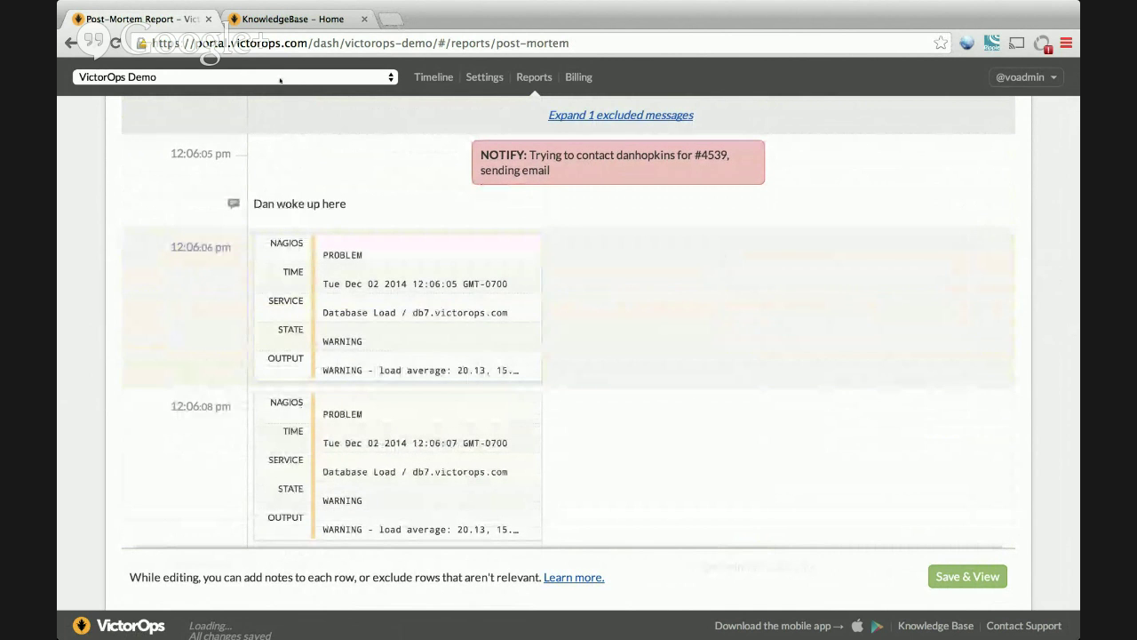
Step: Leave the post-mortem report without saving its changes and go to the Timeline
click(448, 82)
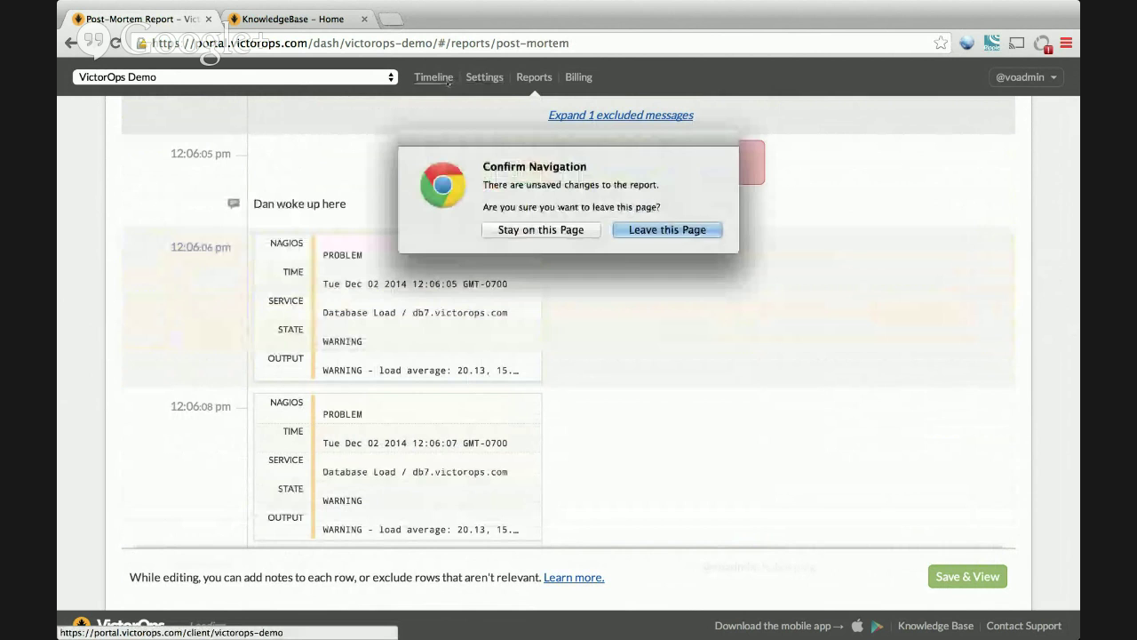
click(662, 230)
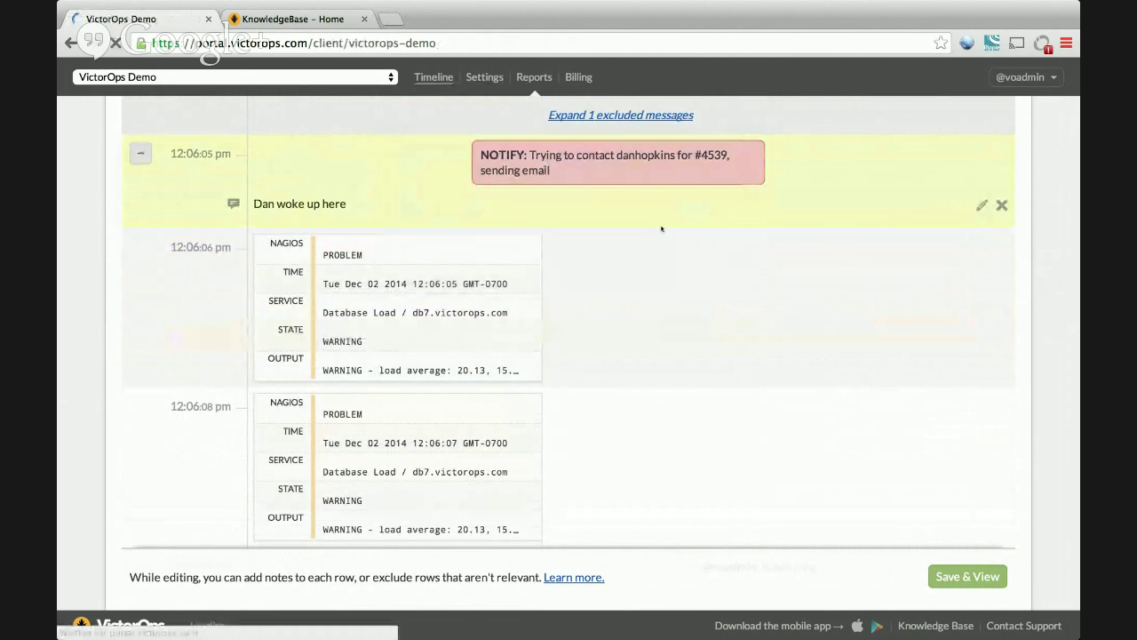
key(ctrl+Left)
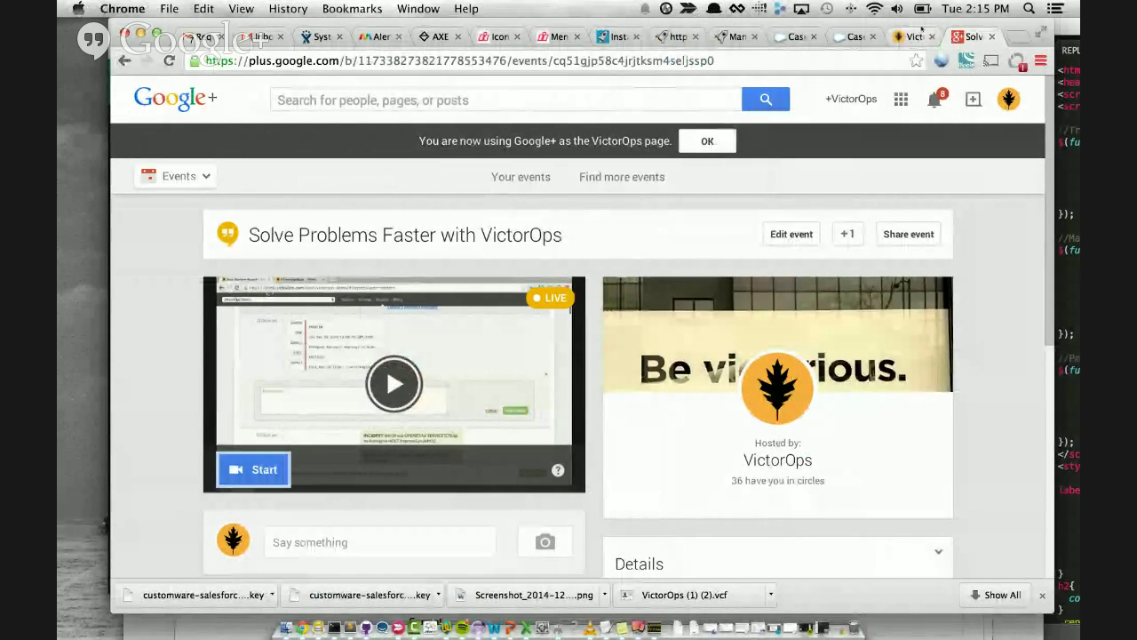
drag(925, 31, 711, 447)
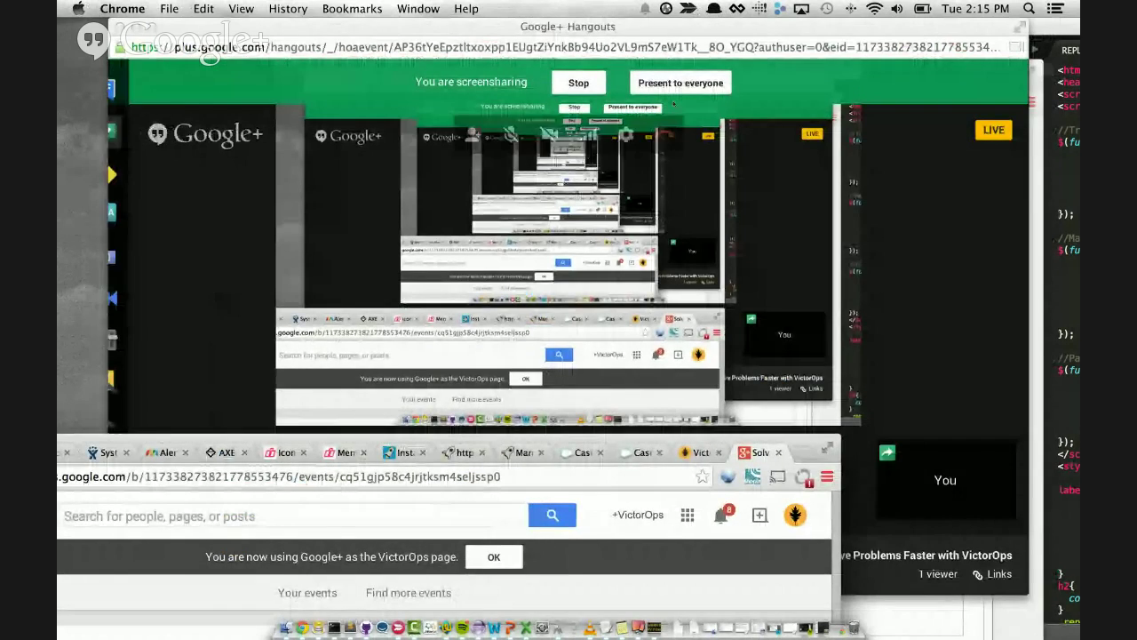